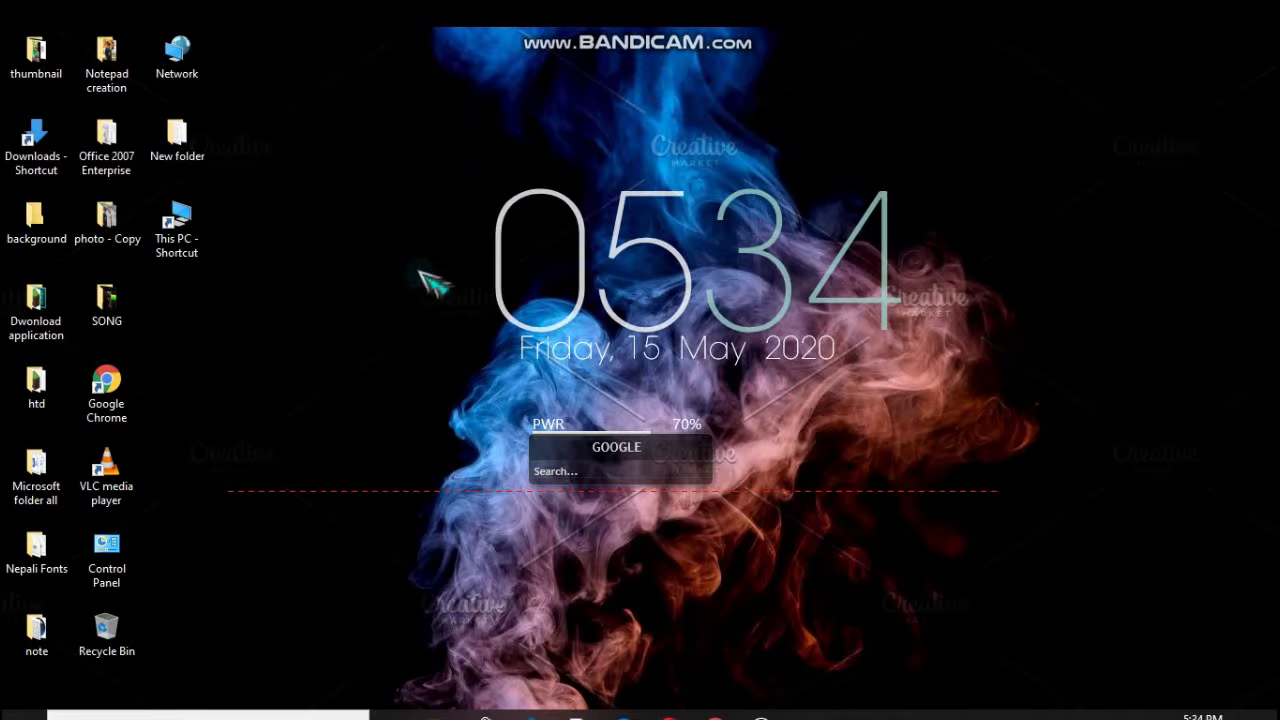
# Step: Refresh the desktop four times
pyautogui.rightClick(284, 210)
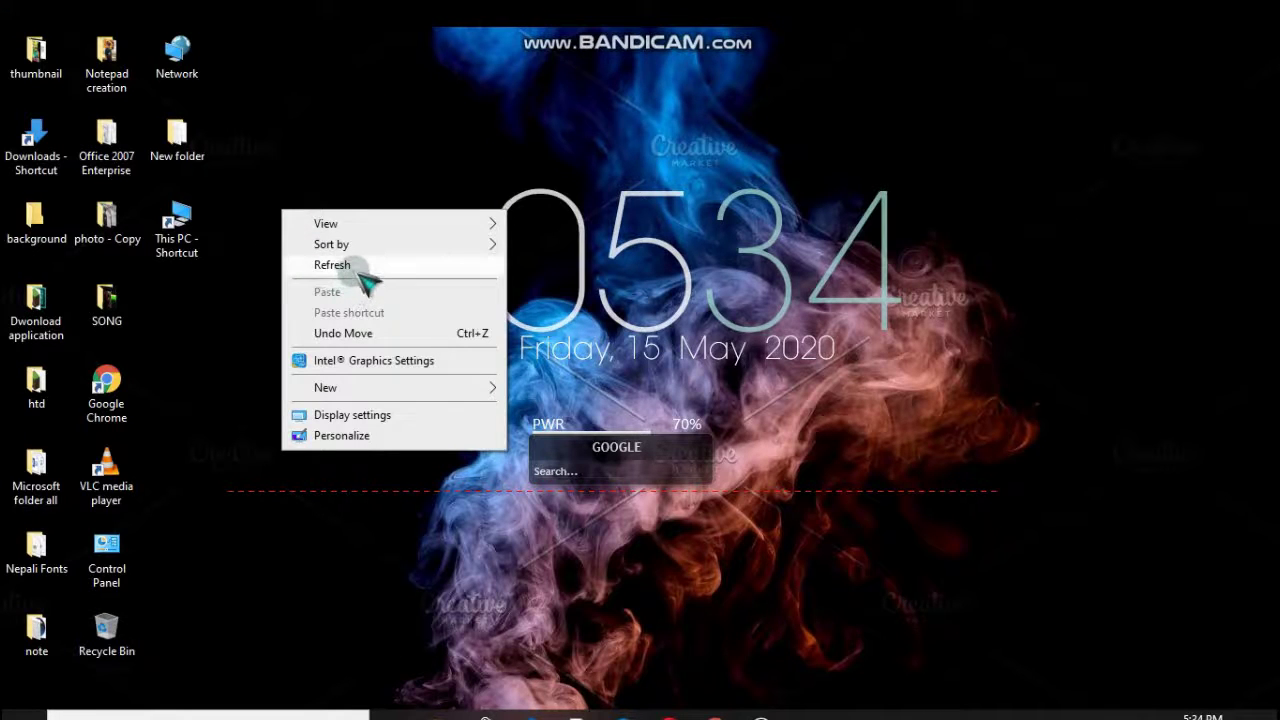
pyautogui.click(360, 265)
pyautogui.rightClick(341, 167)
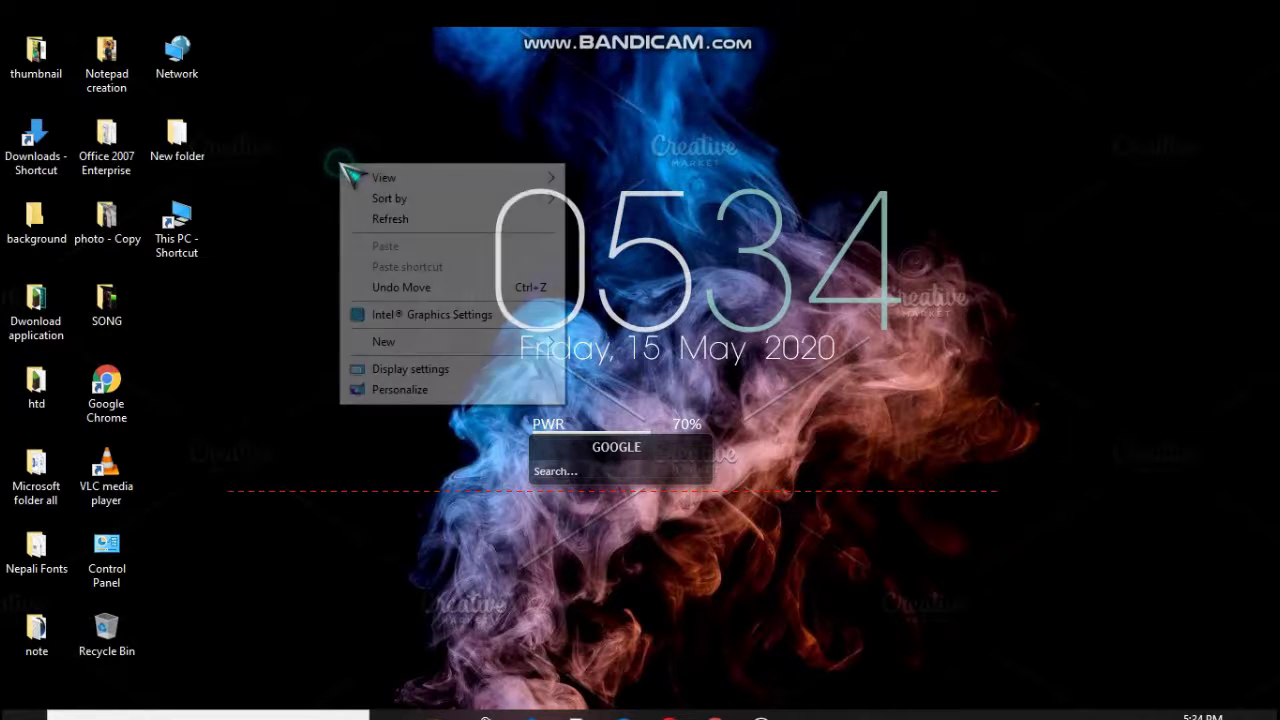
pyautogui.click(386, 218)
pyautogui.rightClick(382, 223)
pyautogui.click(417, 279)
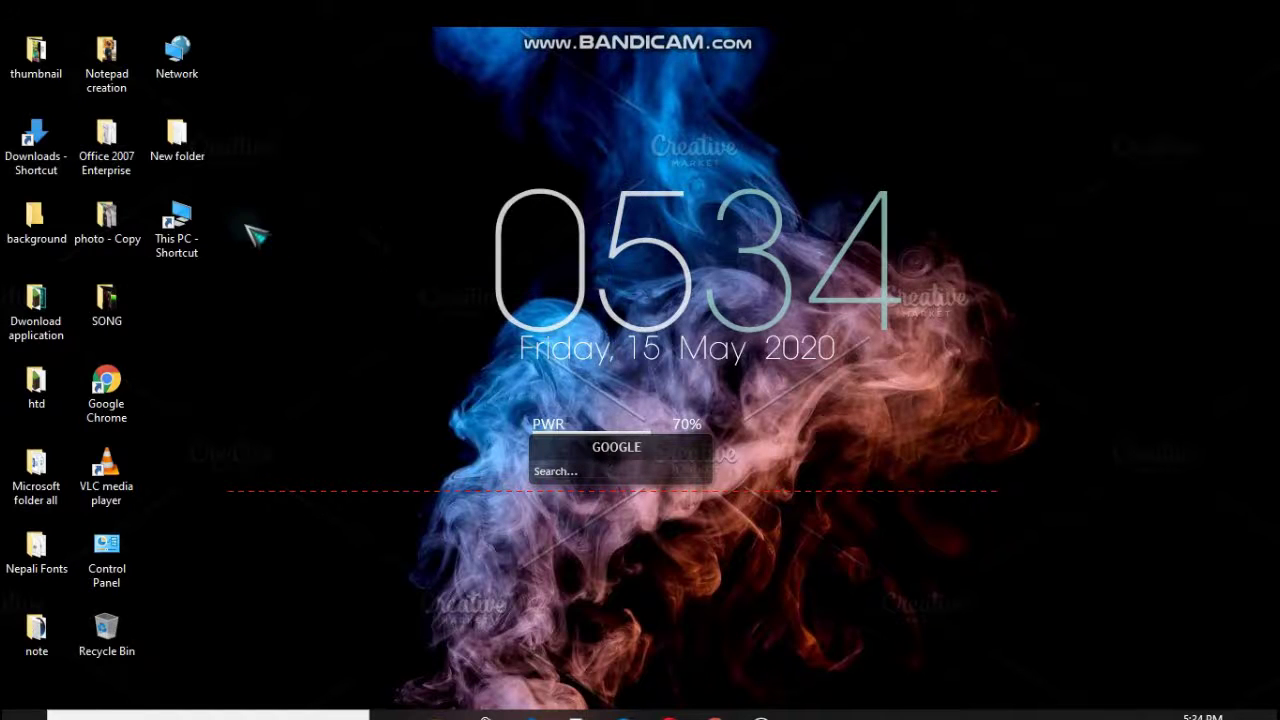
pyautogui.rightClick(247, 228)
pyautogui.click(310, 283)
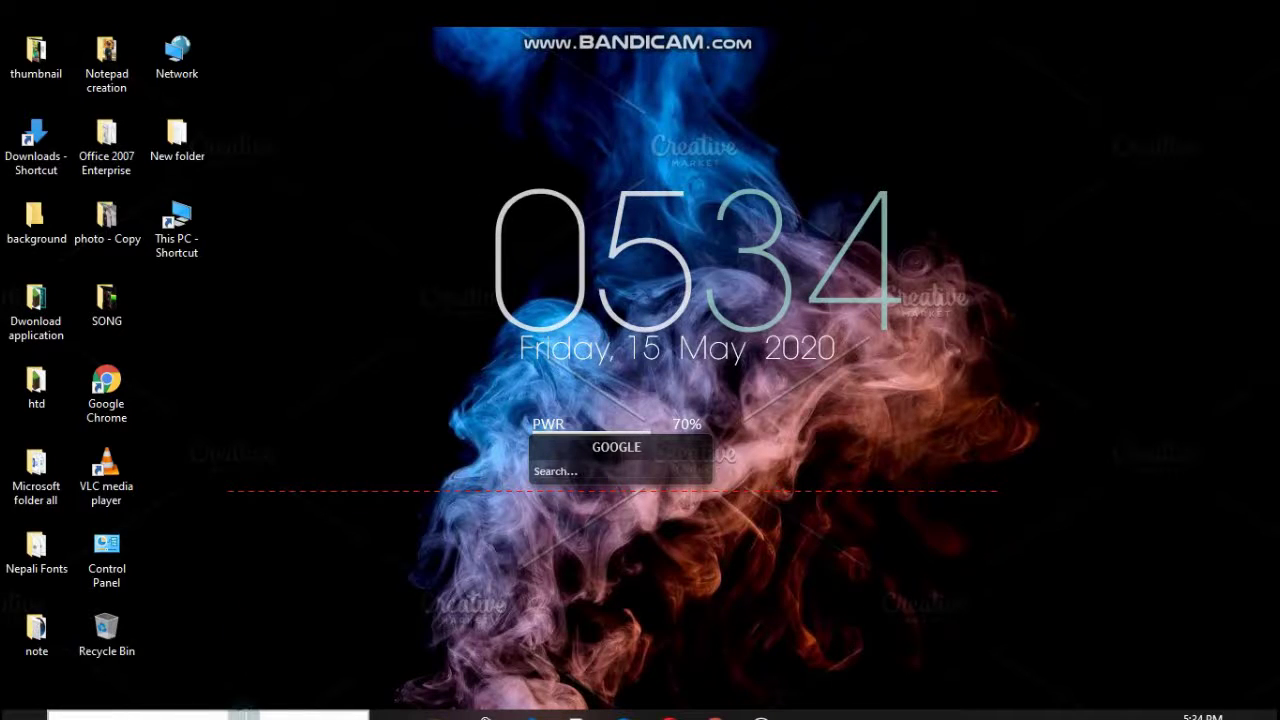
# Step: Find the Run app through Windows search and run %temp% to open the user's temporary files folder
pyautogui.click(242, 716)
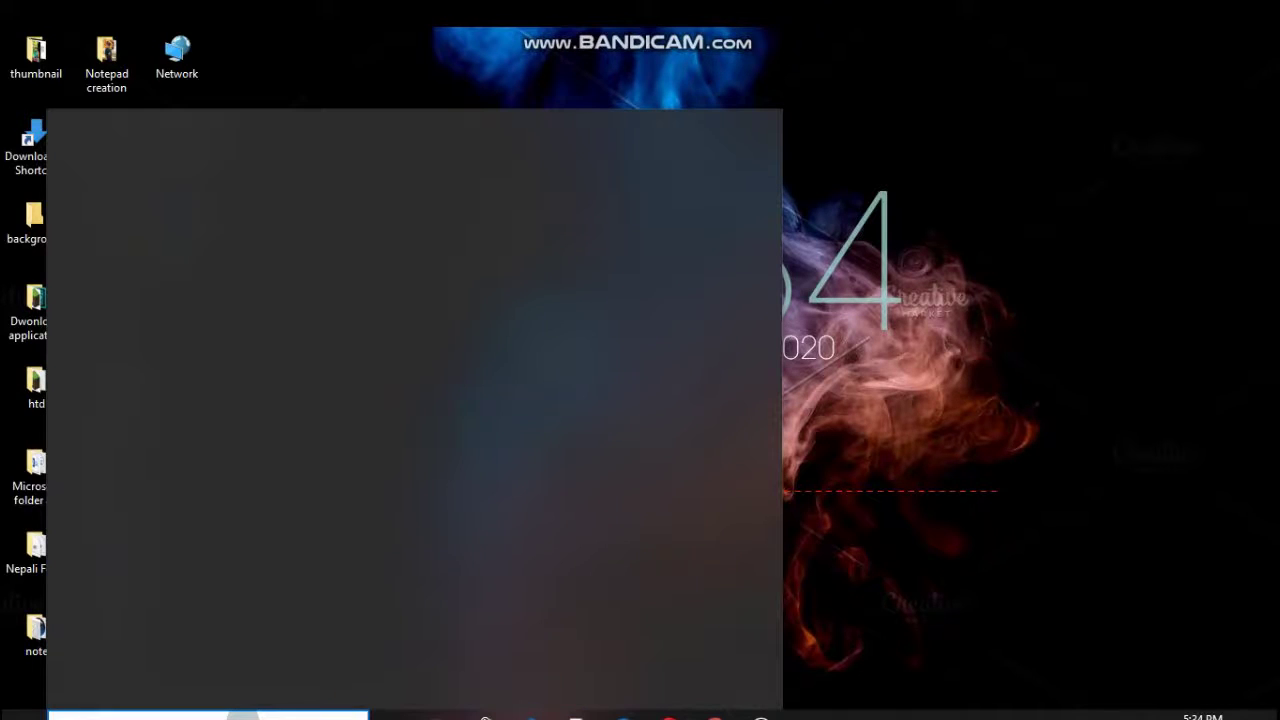
pyautogui.write('run')
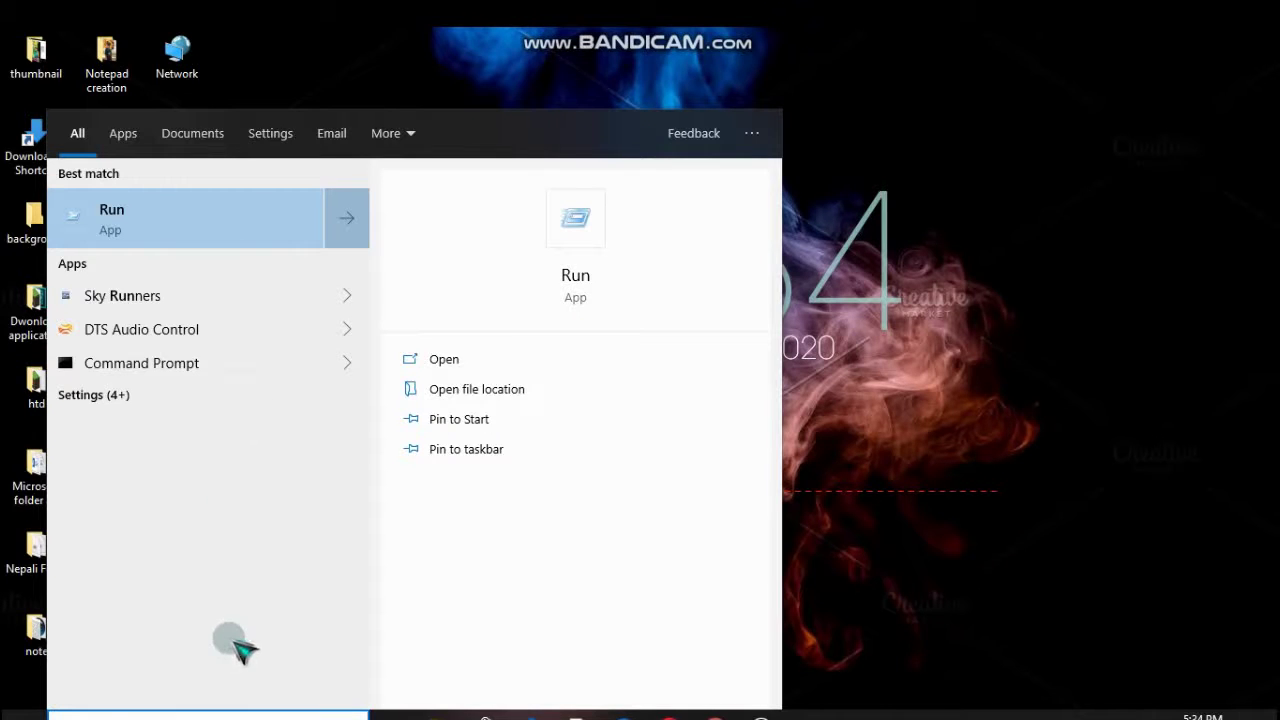
pyautogui.press('Return')
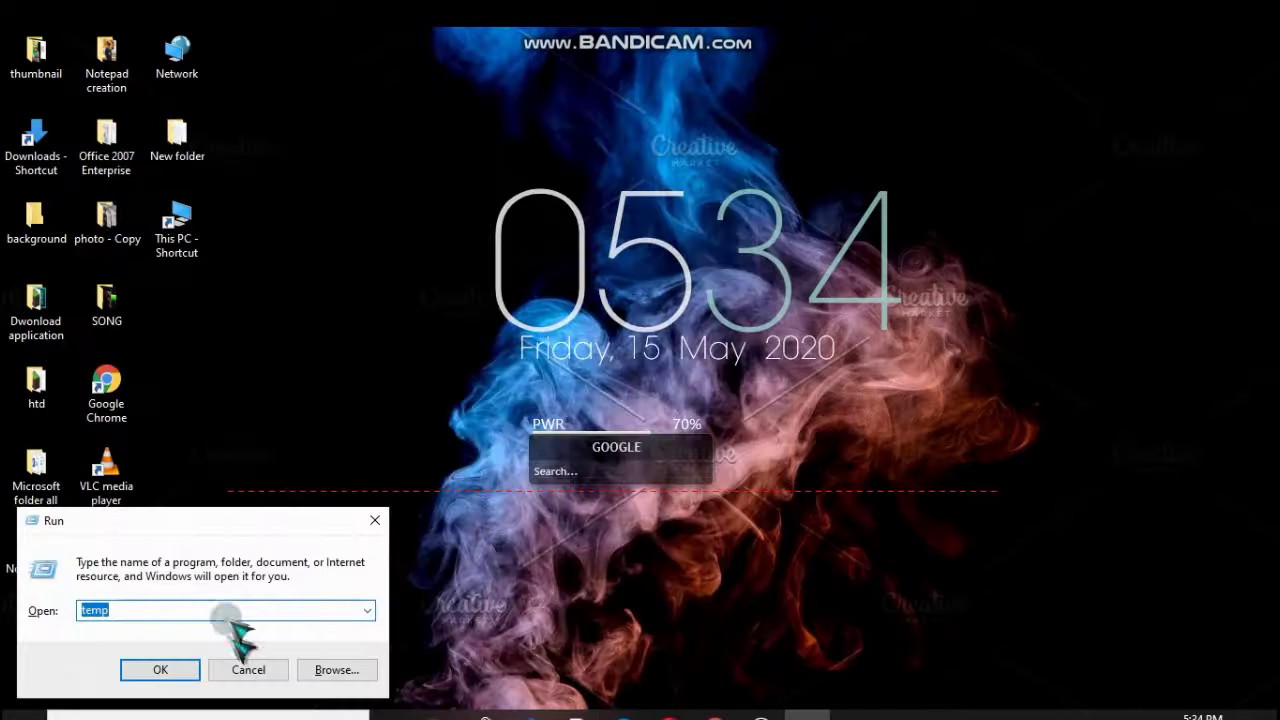
pyautogui.click(367, 610)
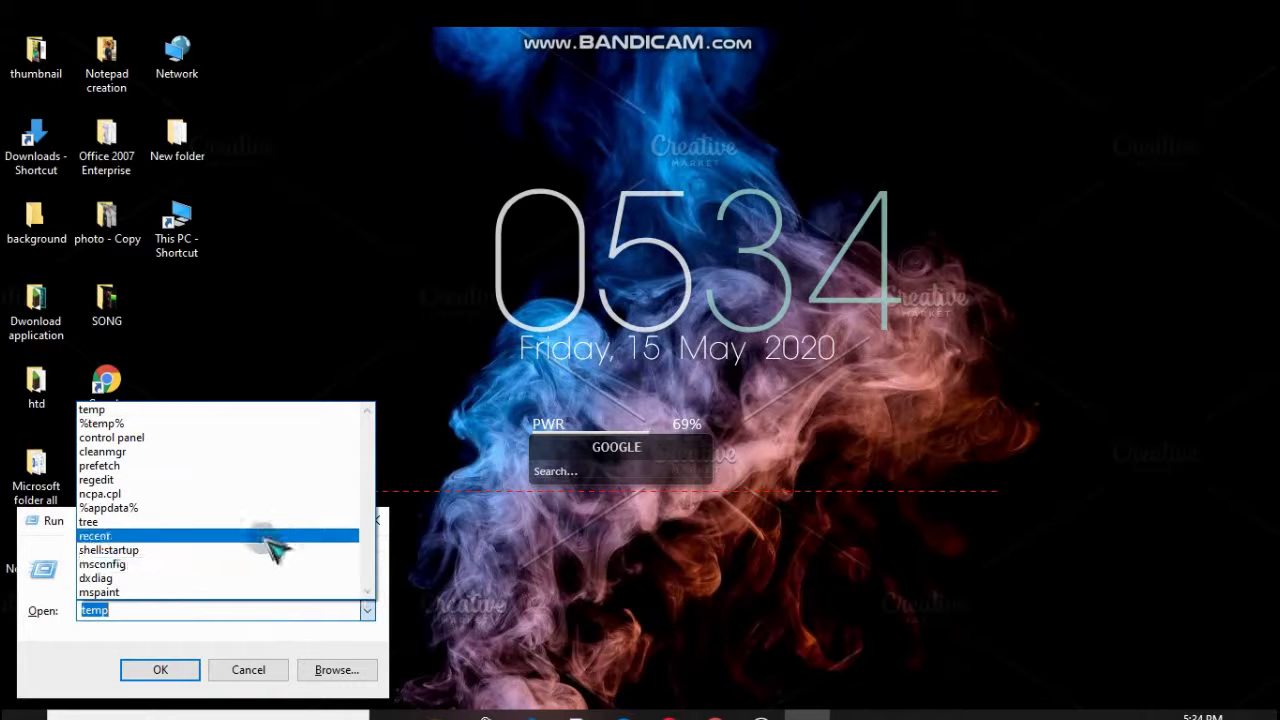
pyautogui.click(280, 437)
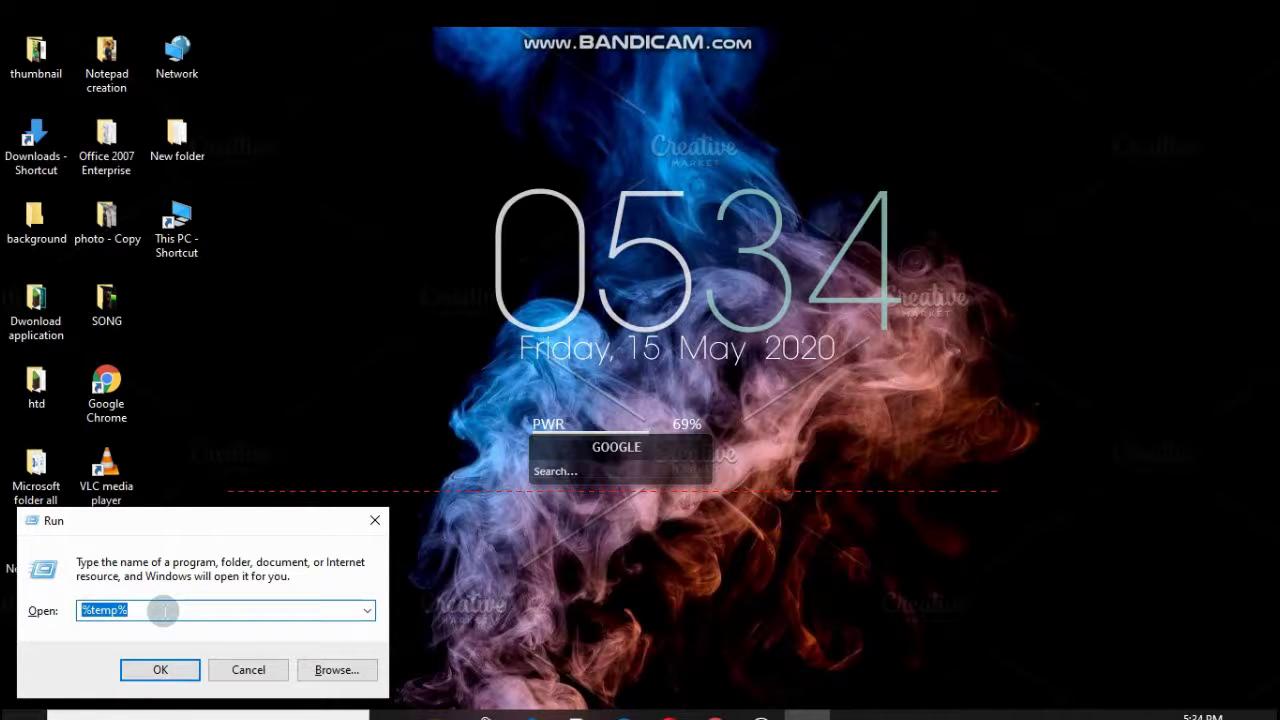
pyautogui.click(160, 670)
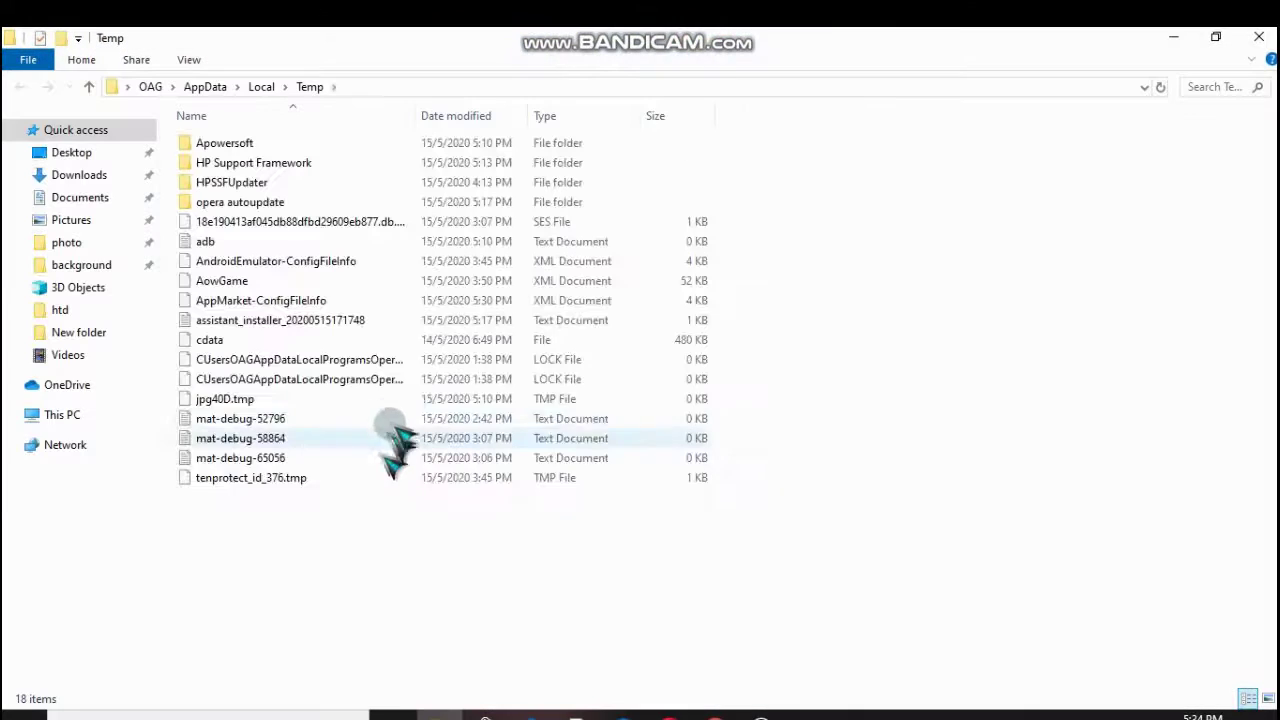
# Step: Delete all files and folders in the user's Temp folder and close its window
pyautogui.click(400, 400)
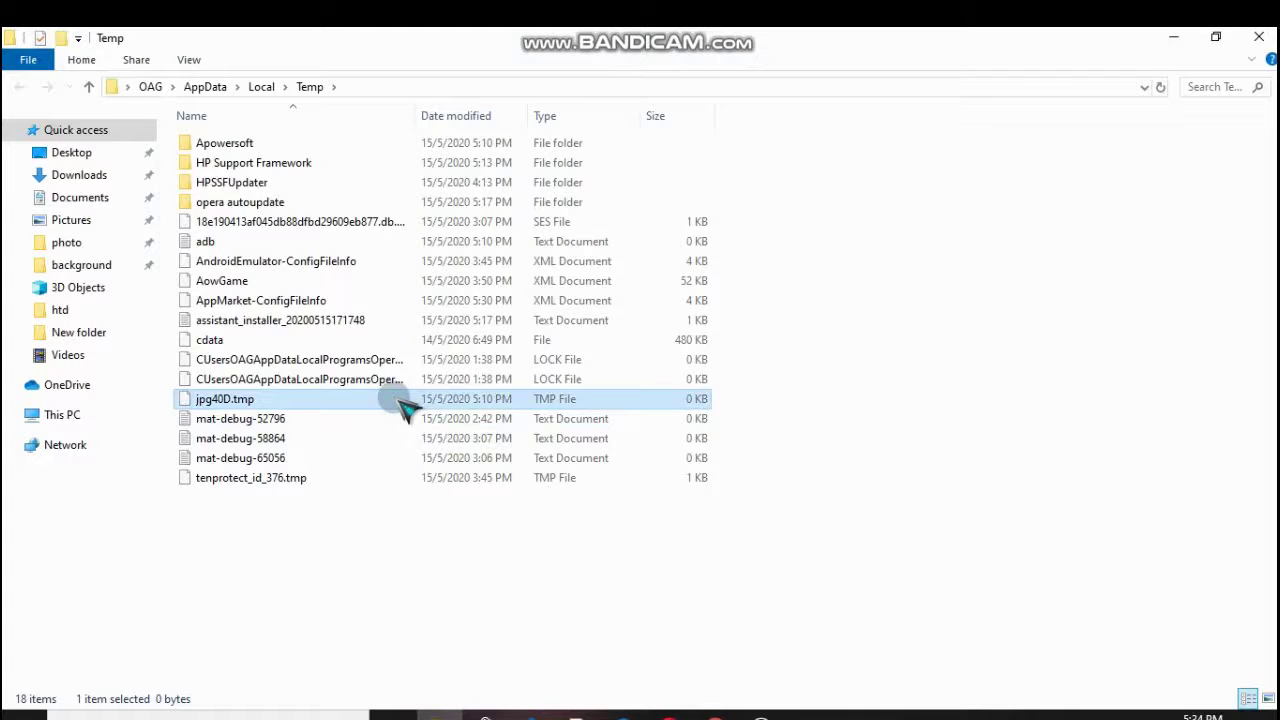
pyautogui.hotkey('ctrl', 'a')
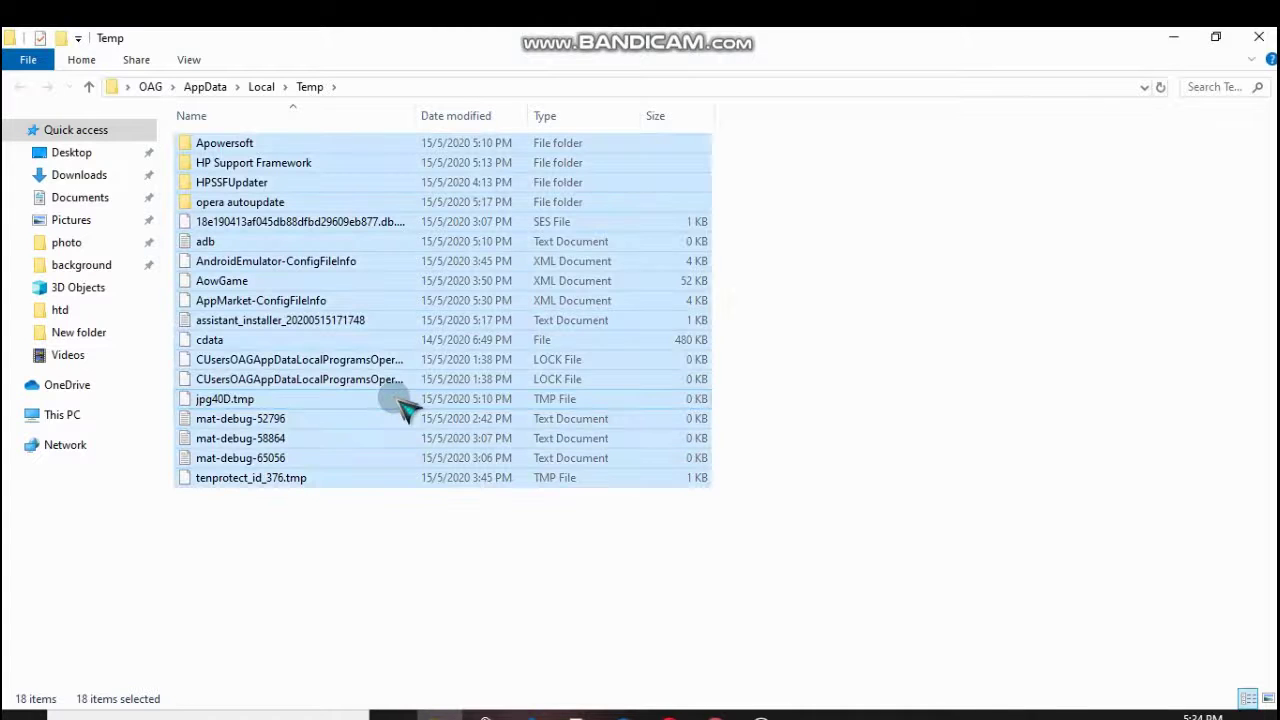
pyautogui.press('Delete')
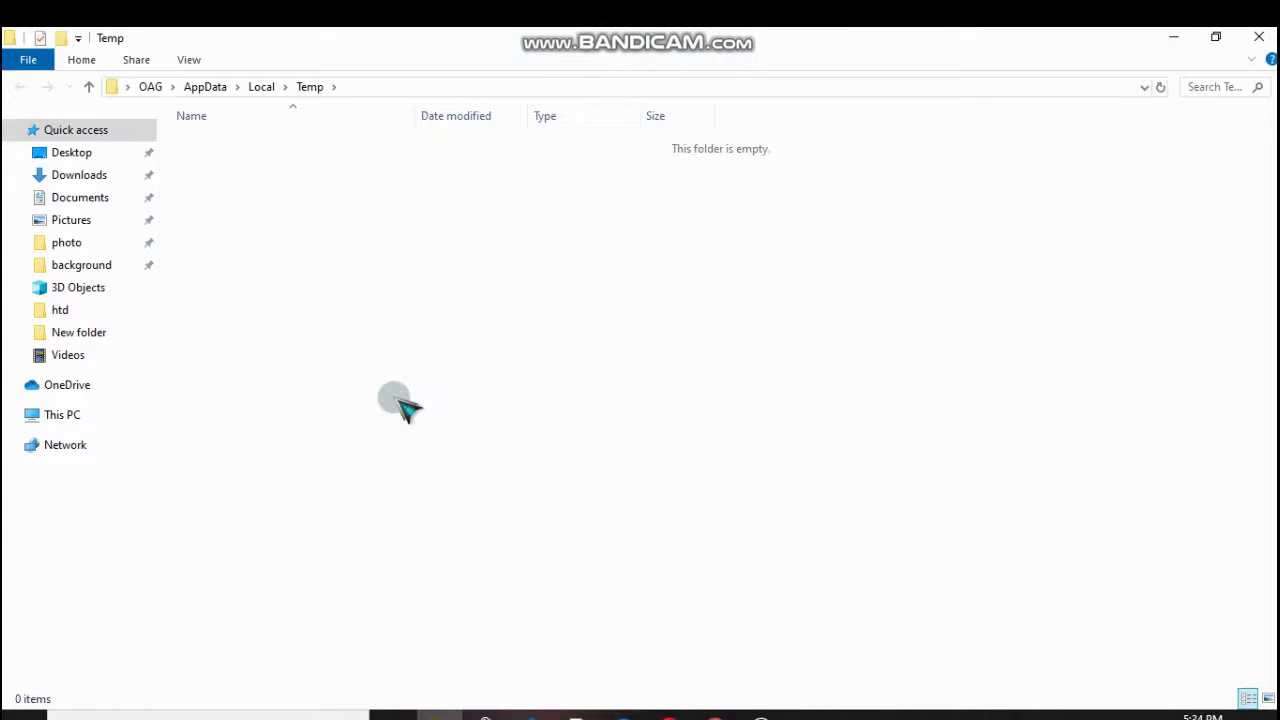
pyautogui.click(1264, 38)
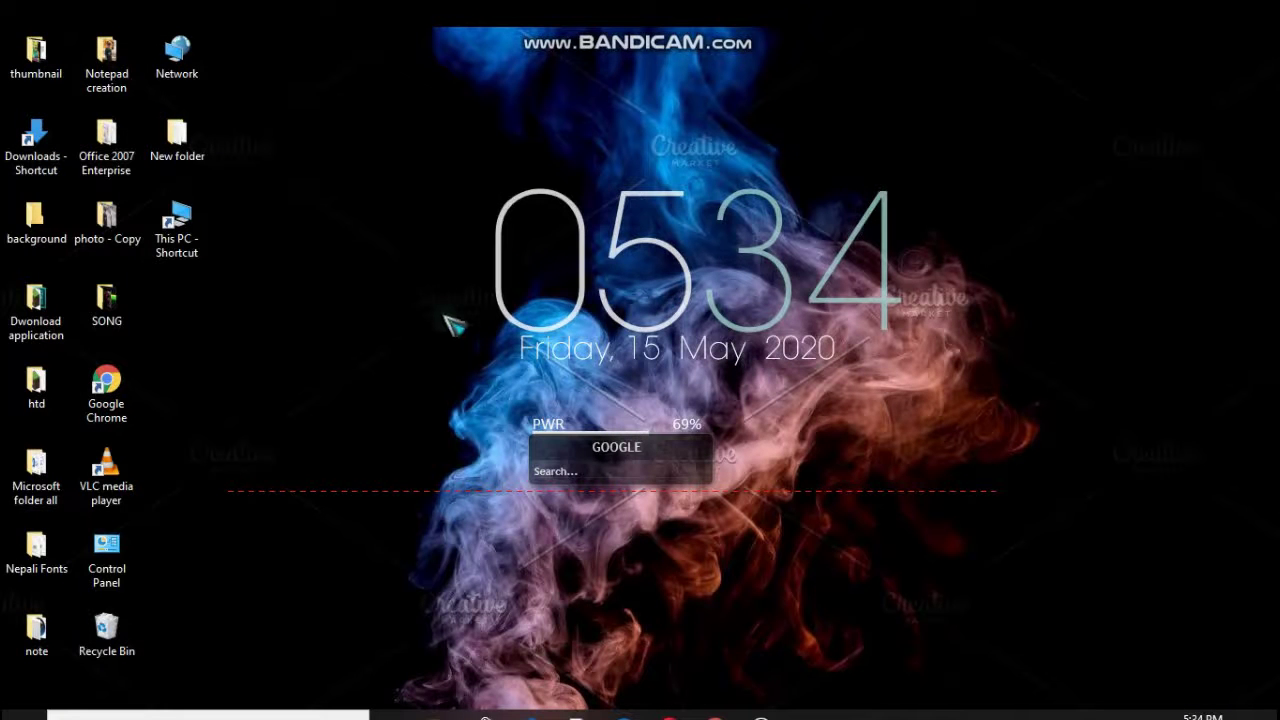
# Step: Open the Windows Temp folder by running the temp command from the Run dialog
pyautogui.press('super+r')
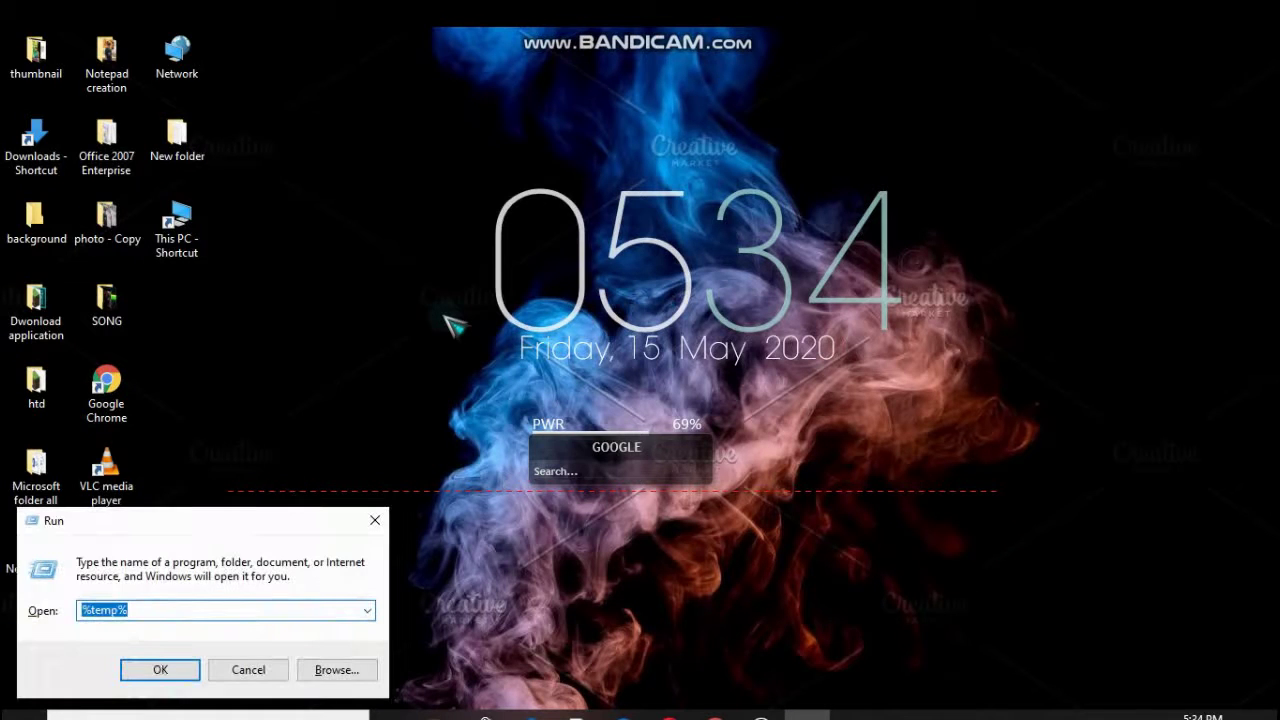
pyautogui.click(367, 610)
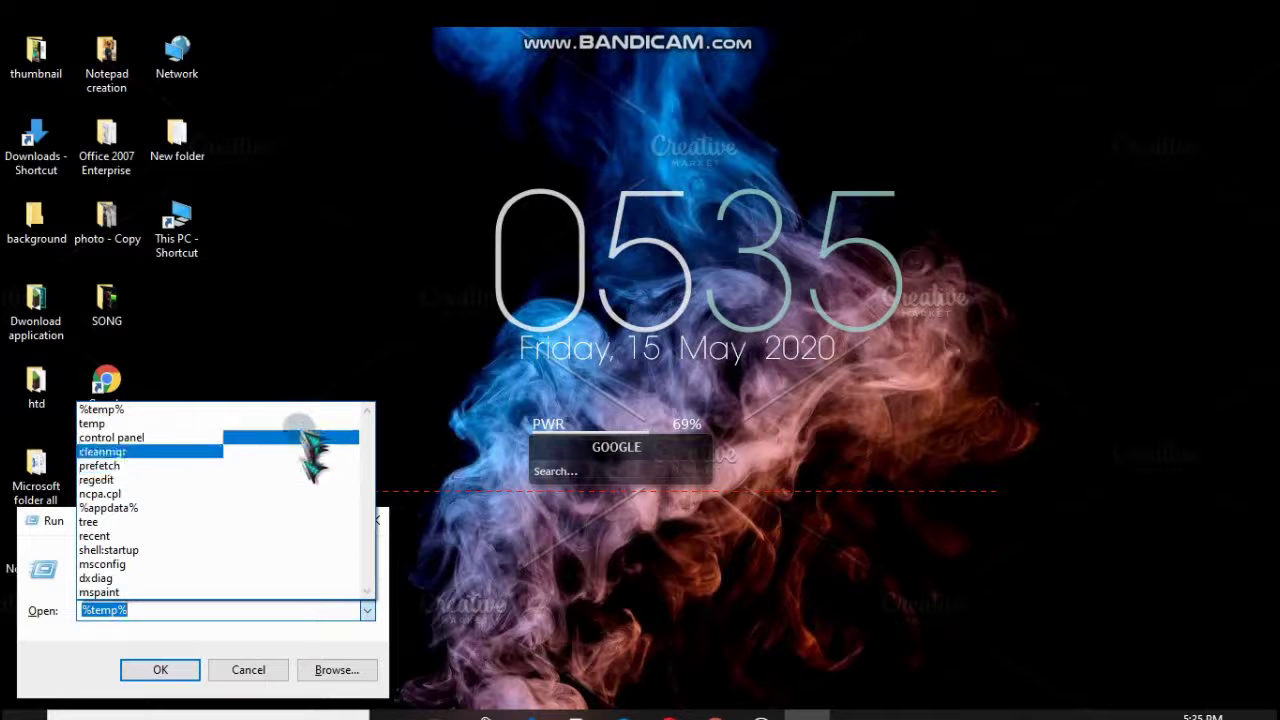
pyautogui.click(300, 424)
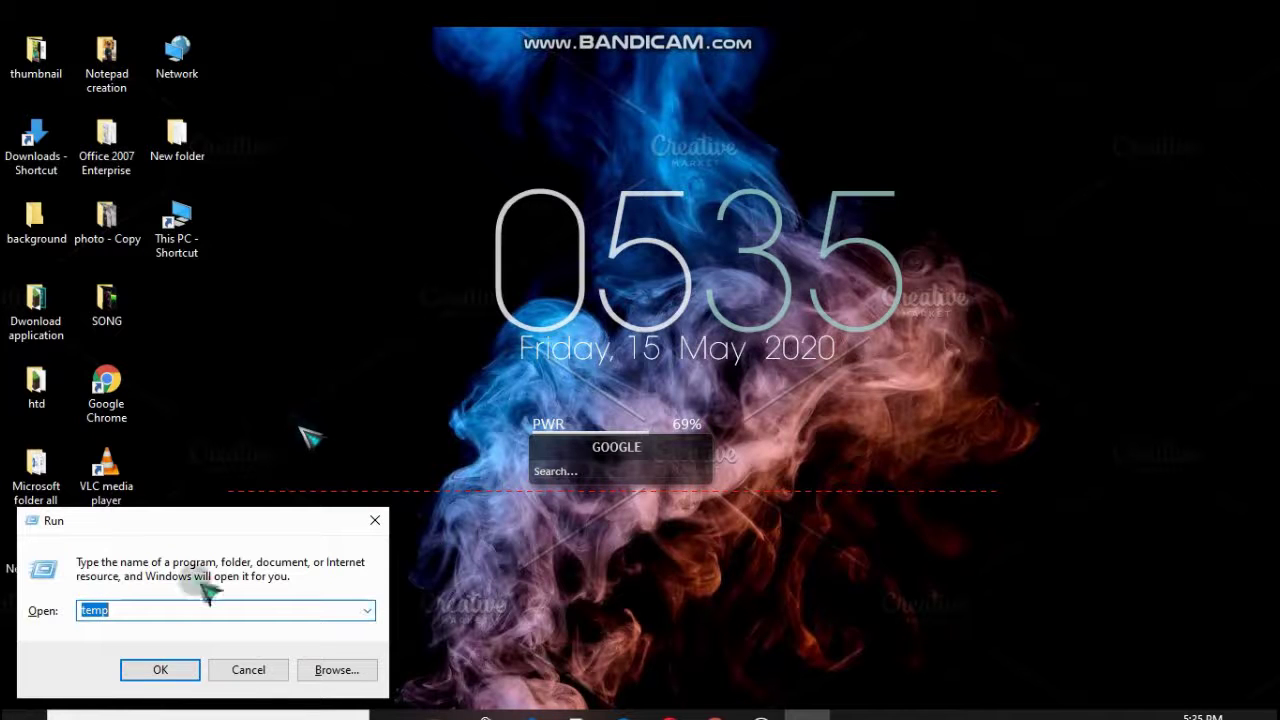
pyautogui.click(193, 670)
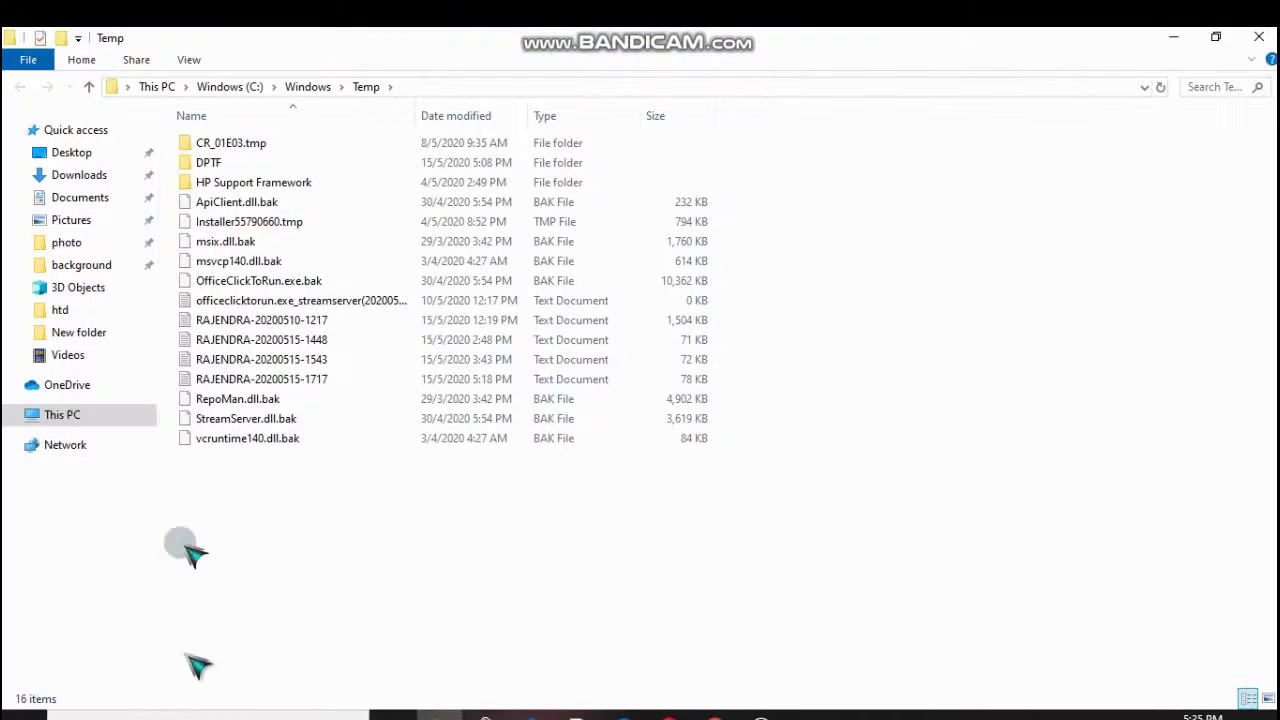
# Step: Try to delete everything in the Windows Temp folder with administrator permission, retry the in-use file once, cancel the rest and close the window
pyautogui.click(262, 364)
pyautogui.hotkey('ctrl', 'a')
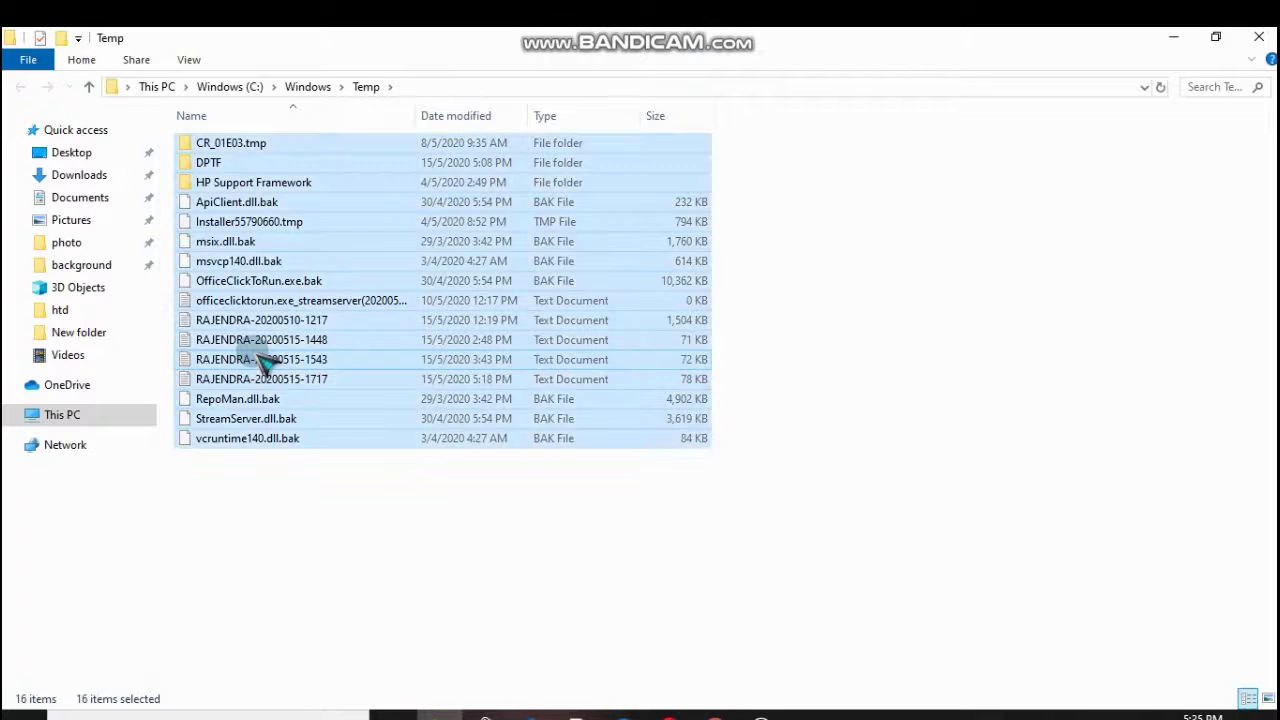
pyautogui.press('Delete')
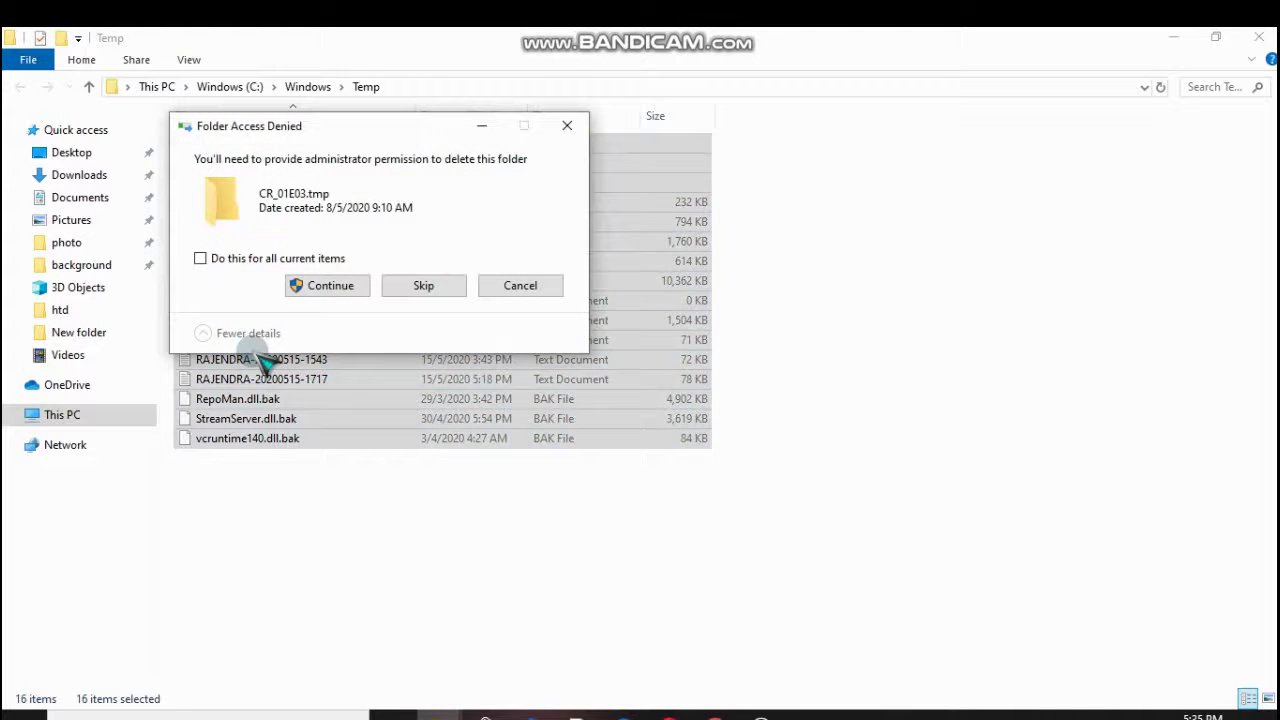
pyautogui.click(330, 286)
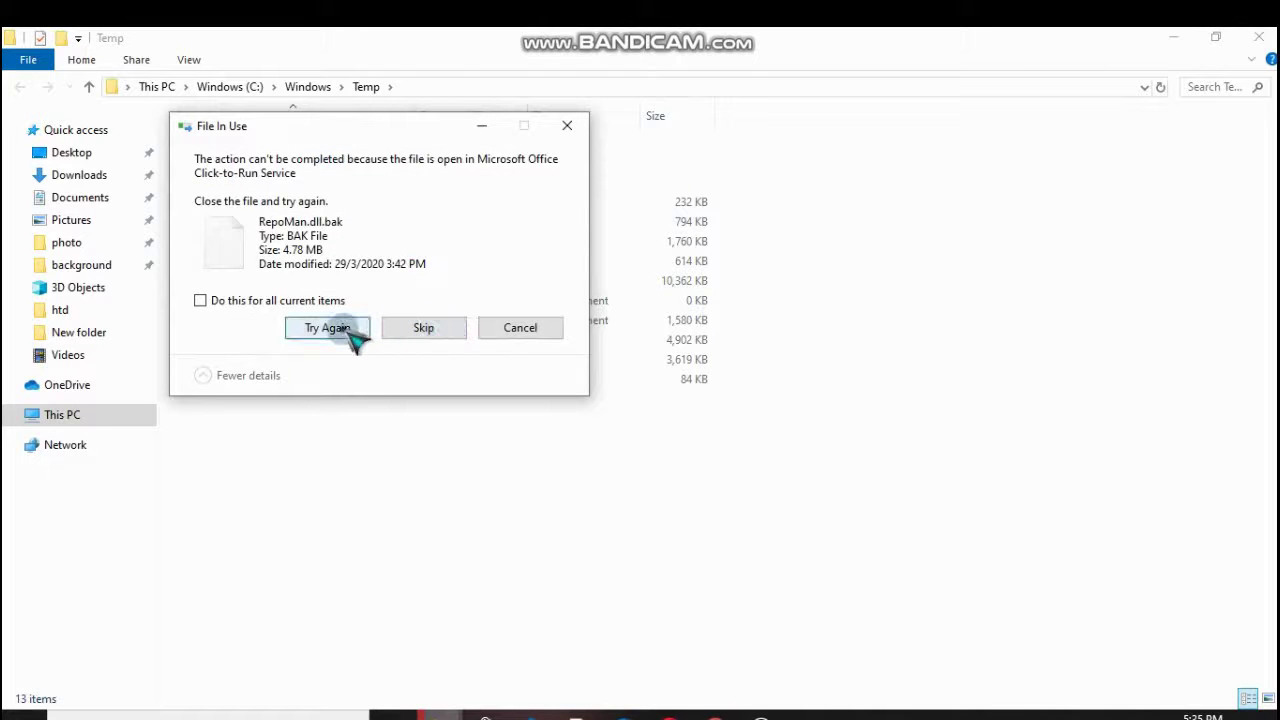
pyautogui.click(350, 334)
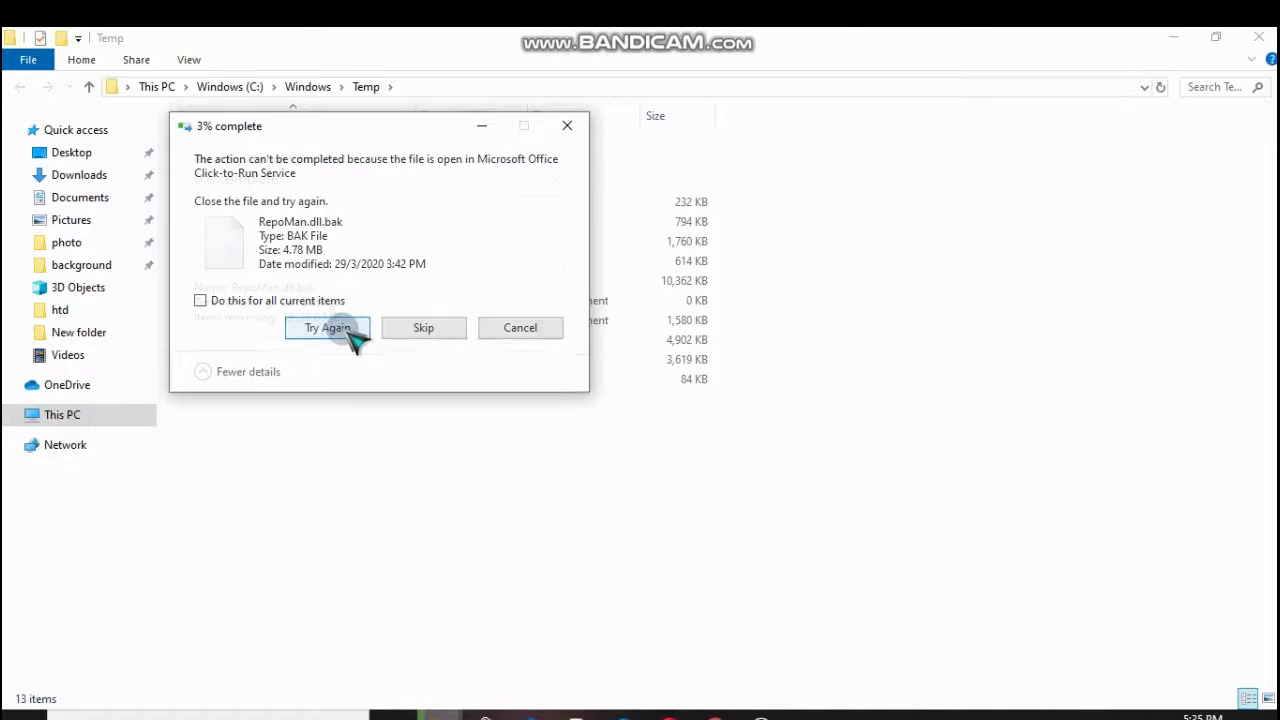
pyautogui.click(533, 334)
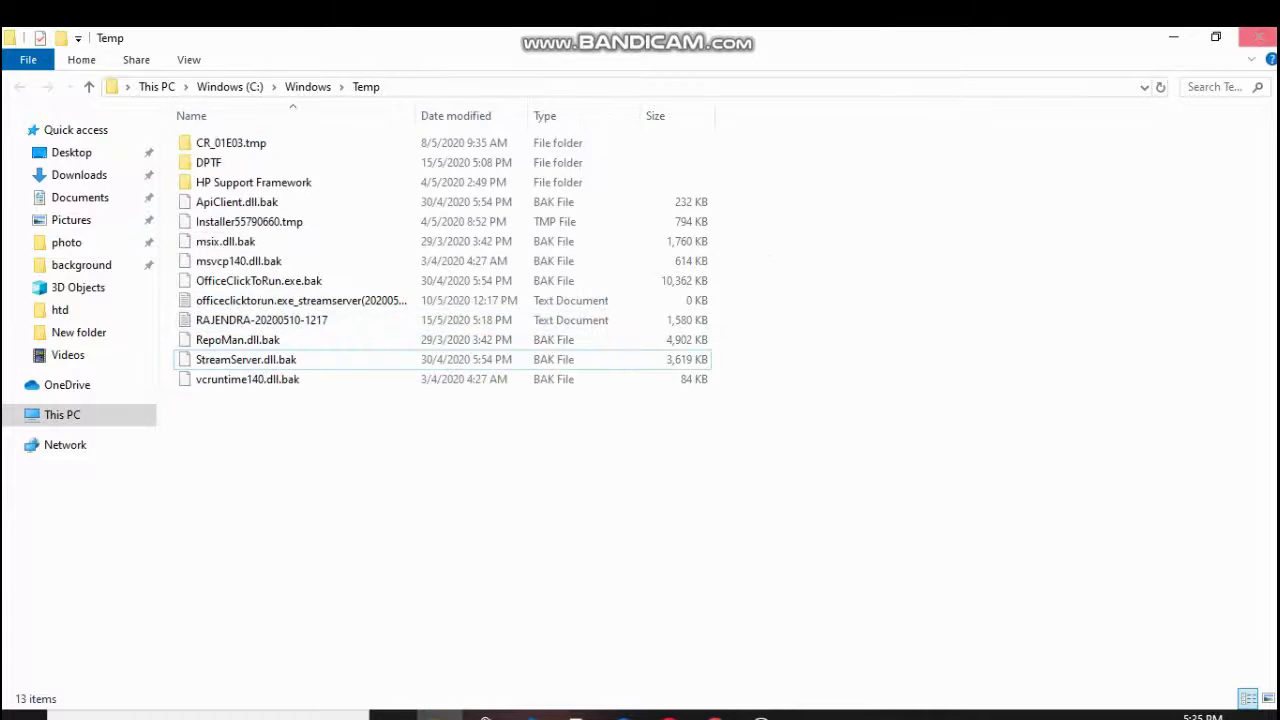
pyautogui.click(1259, 37)
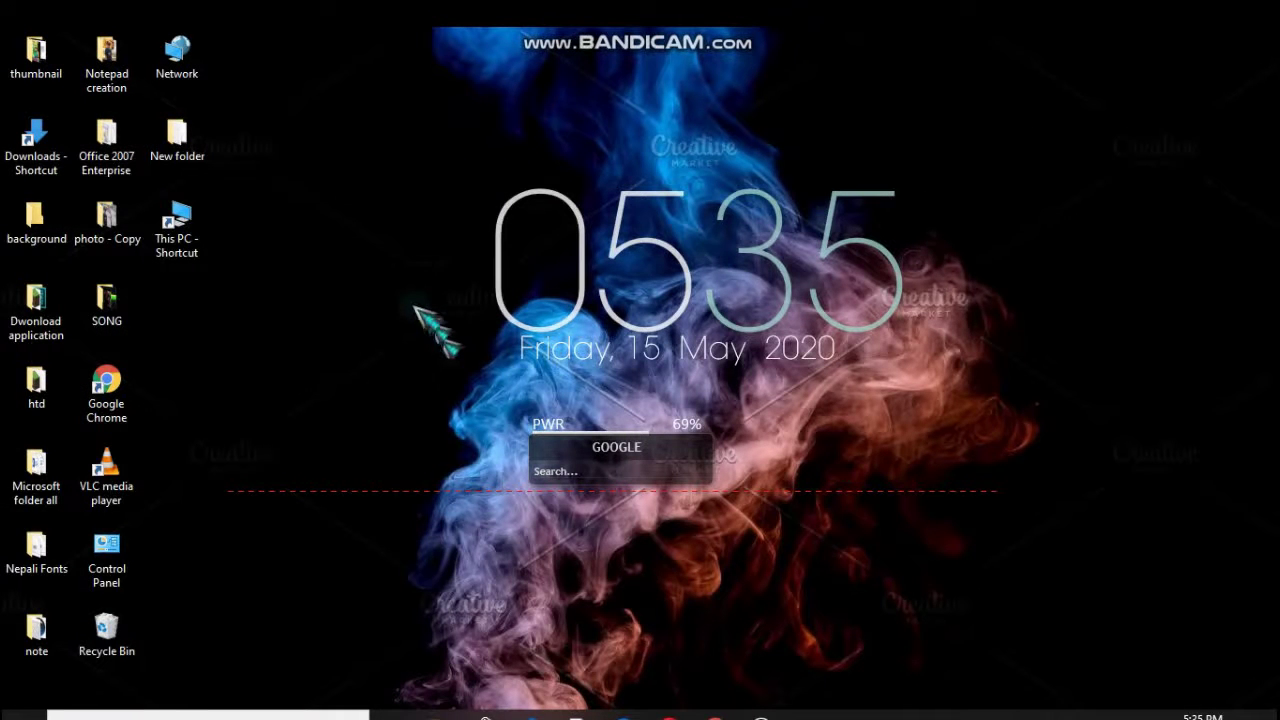
# Step: Open the Windows Prefetch folder by running the prefetch command from the Run dialog
pyautogui.press('super+r')
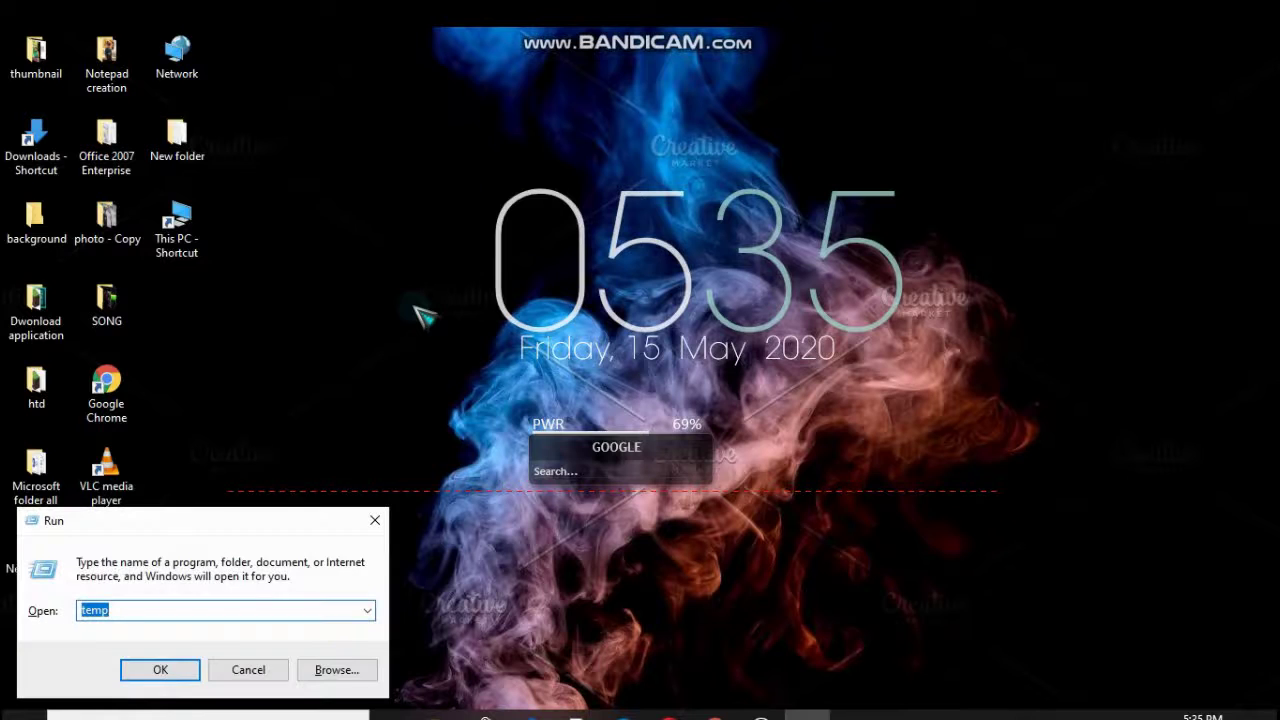
pyautogui.click(366, 610)
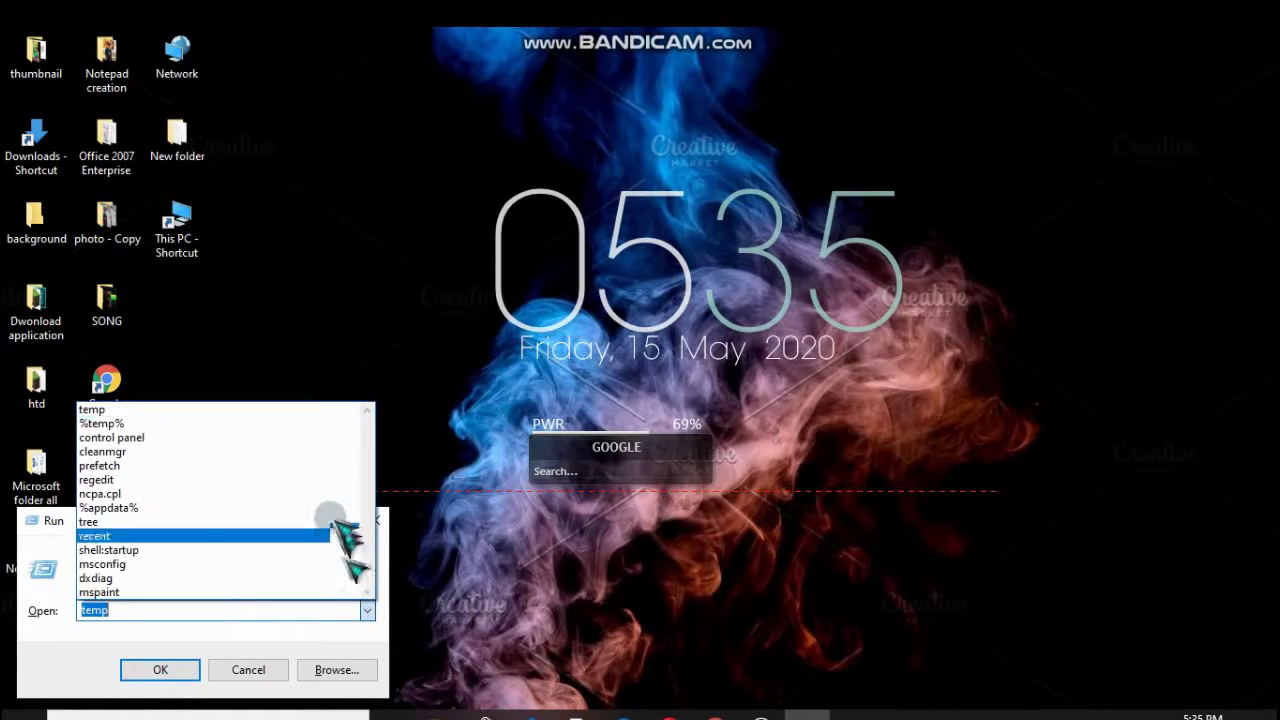
pyautogui.click(340, 468)
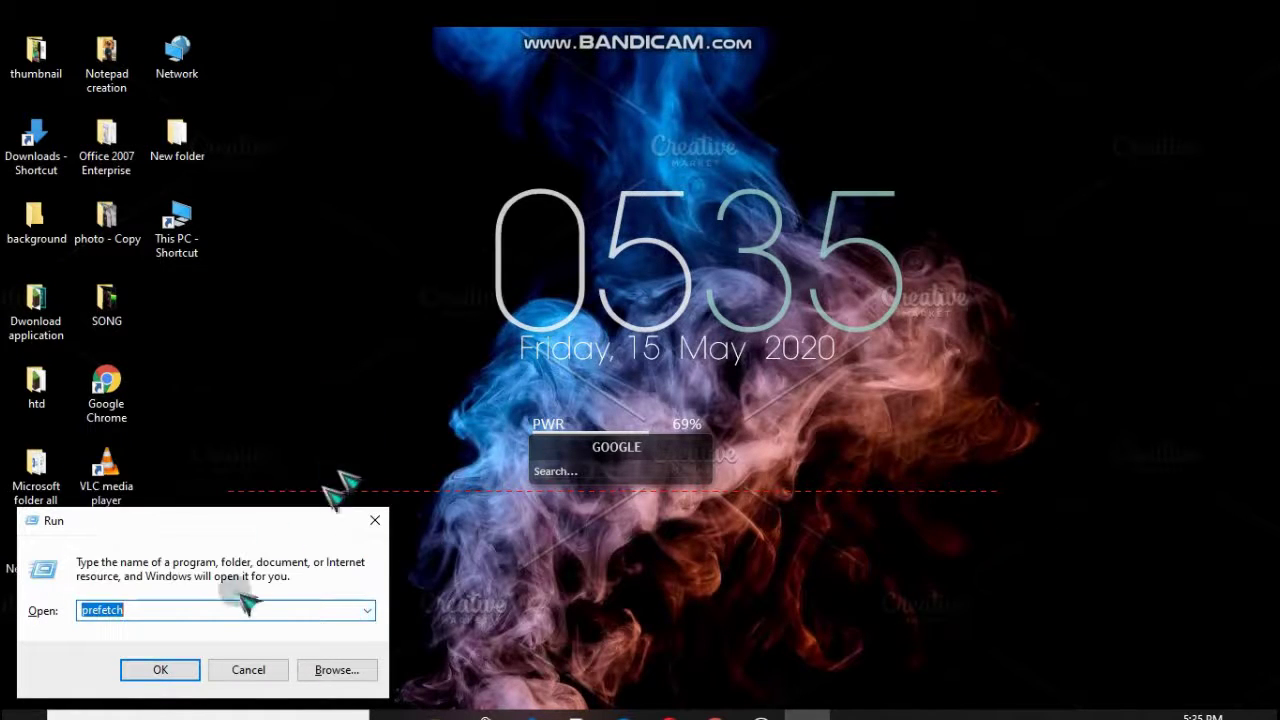
pyautogui.click(163, 669)
# Step: Delete all files in the Prefetch folder, cancel for the file still in use, and close the window
pyautogui.click(245, 478)
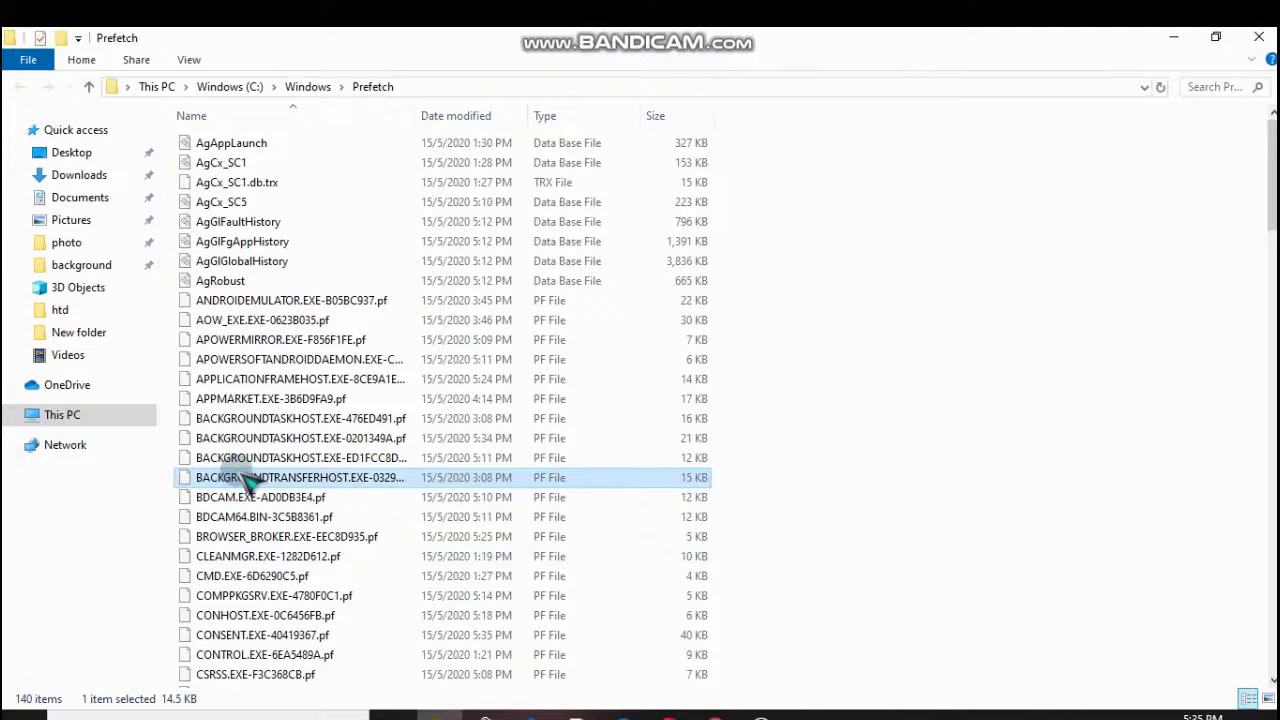
pyautogui.hotkey('ctrl', 'a')
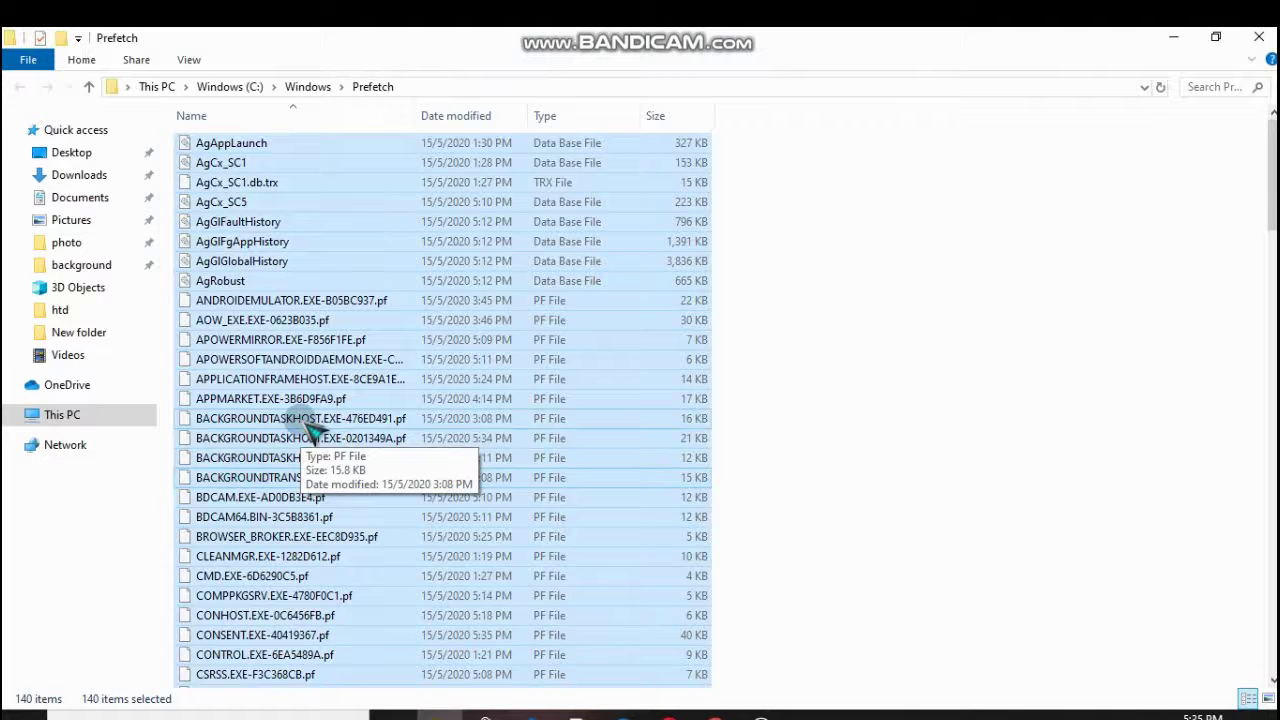
pyautogui.press('Delete')
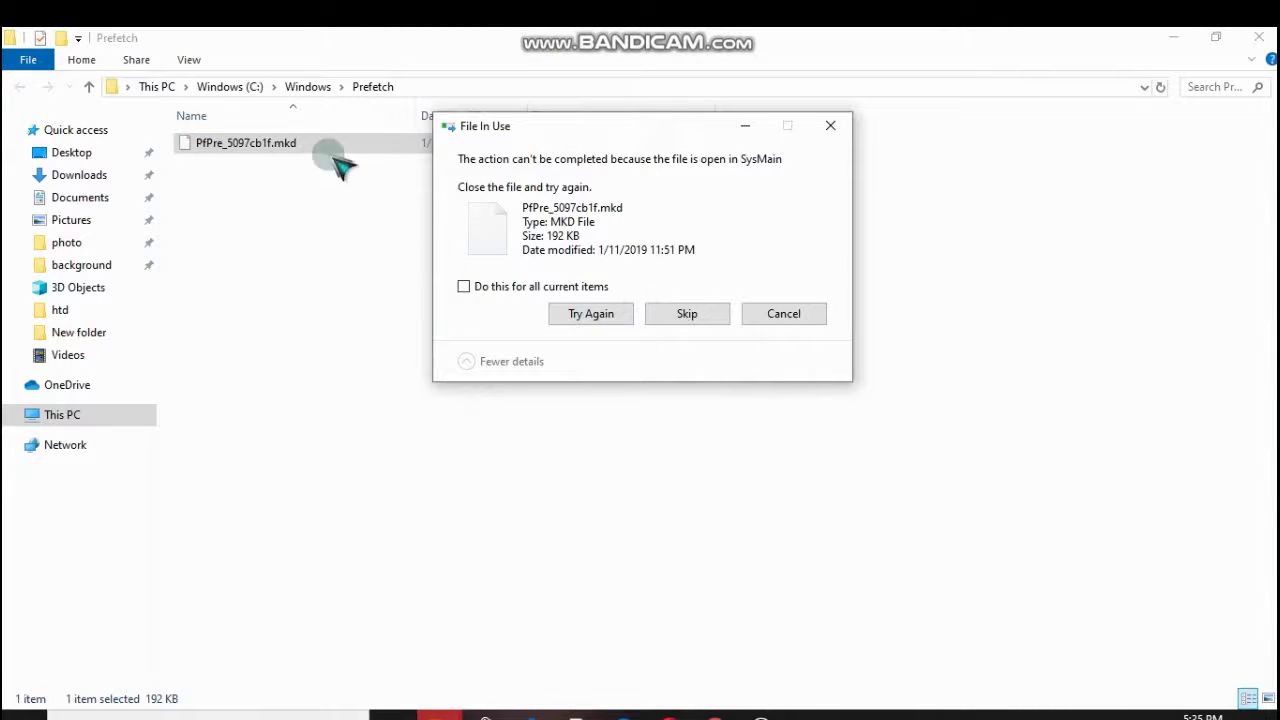
pyautogui.click(790, 316)
pyautogui.click(1259, 37)
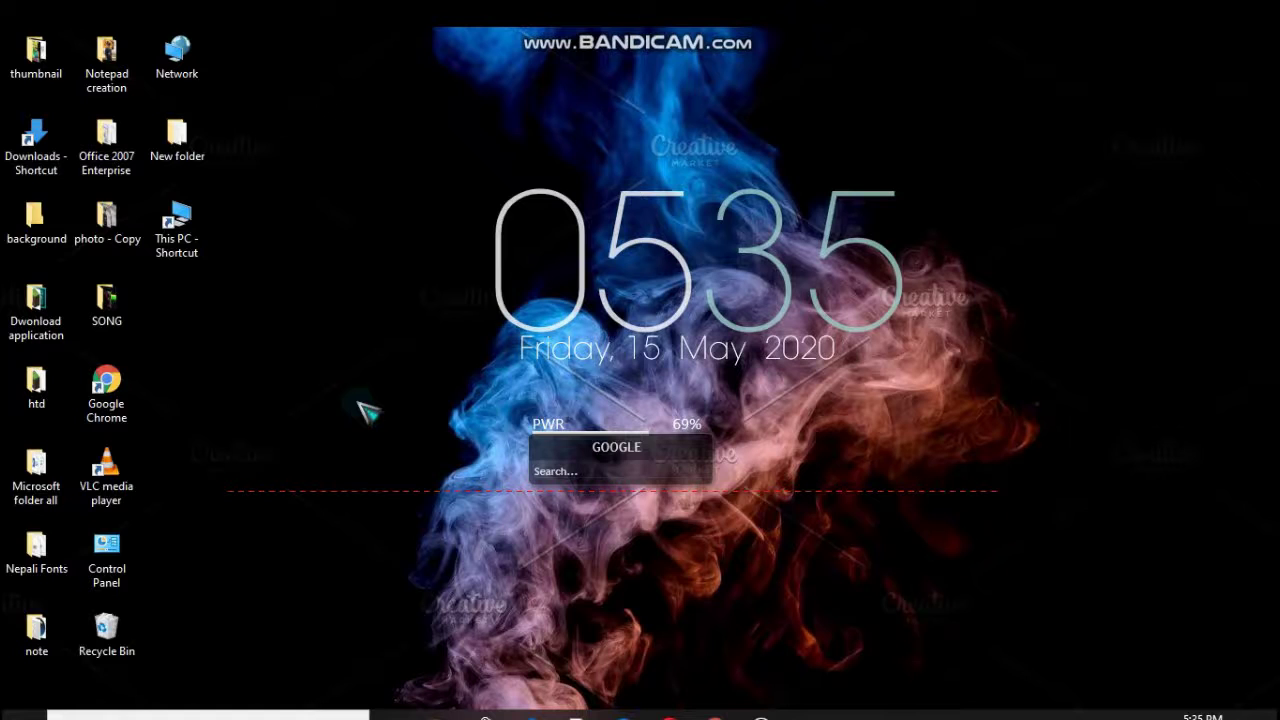
# Step: Open the Recent items folder by running the recent command from the Run dialog
pyautogui.press('super+r')
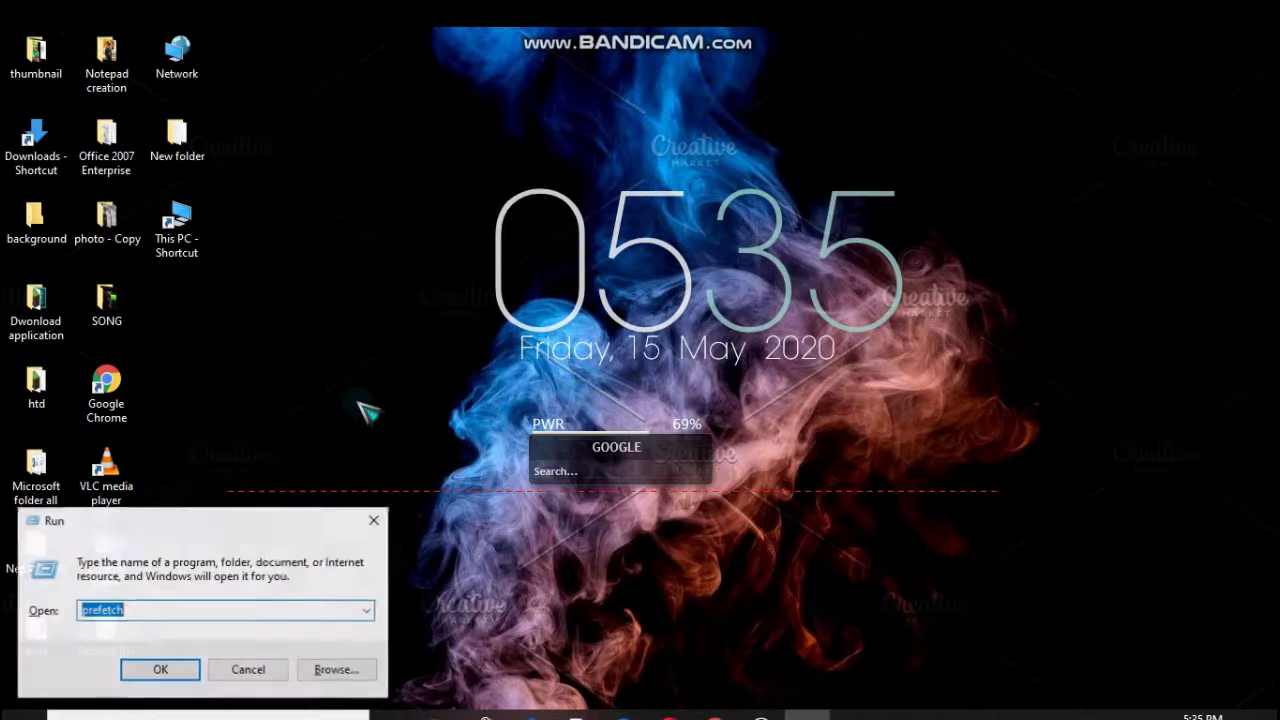
pyautogui.click(368, 611)
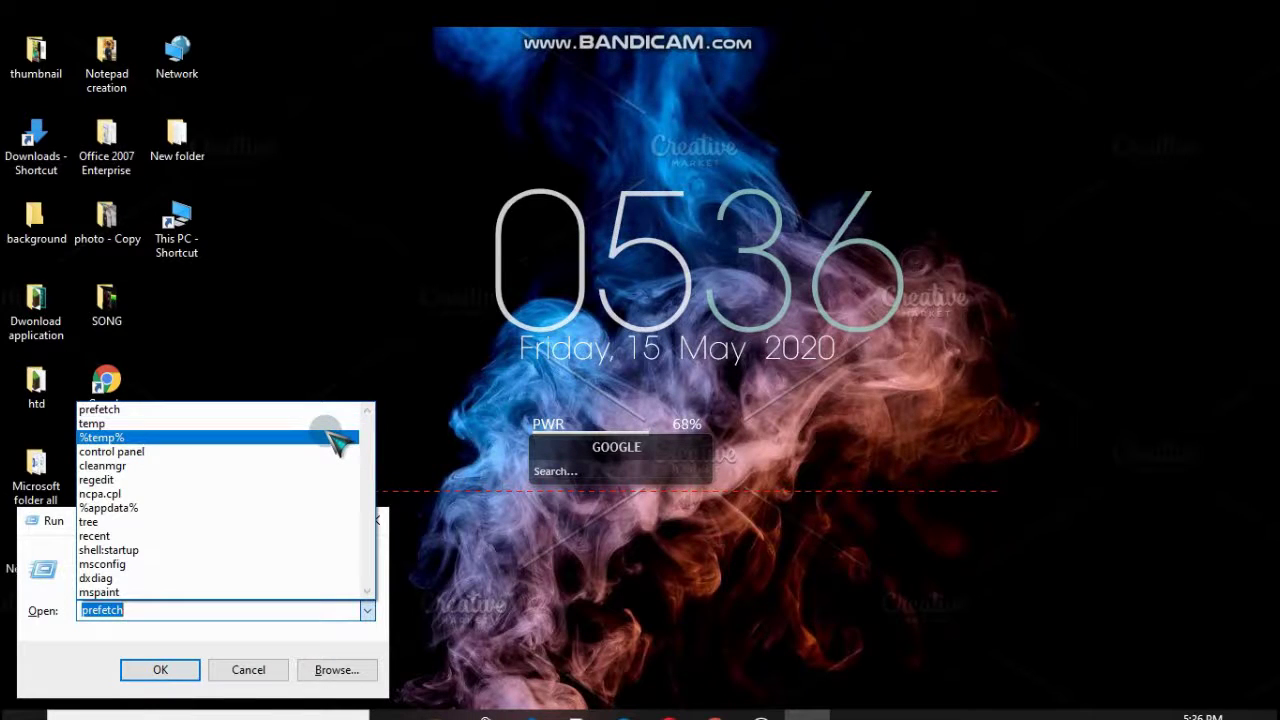
pyautogui.click(275, 538)
pyautogui.click(163, 669)
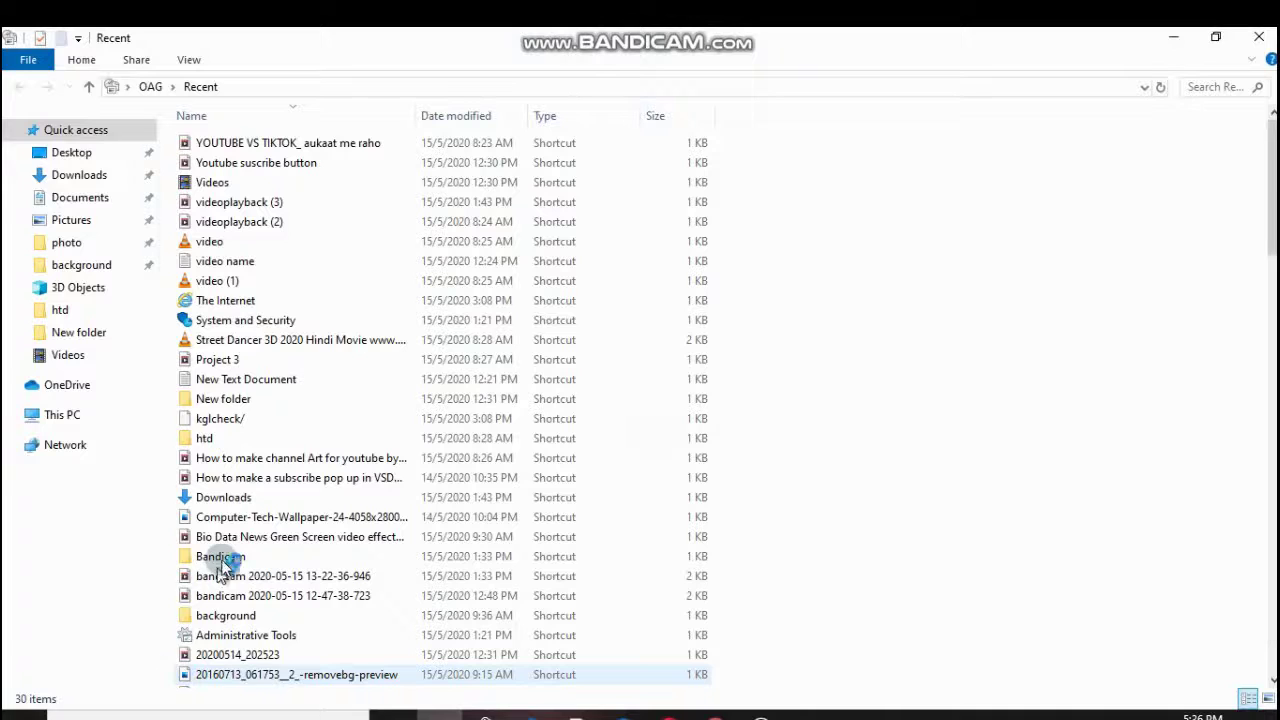
# Step: Delete all items in the Recent folder and close its window
pyautogui.click(236, 566)
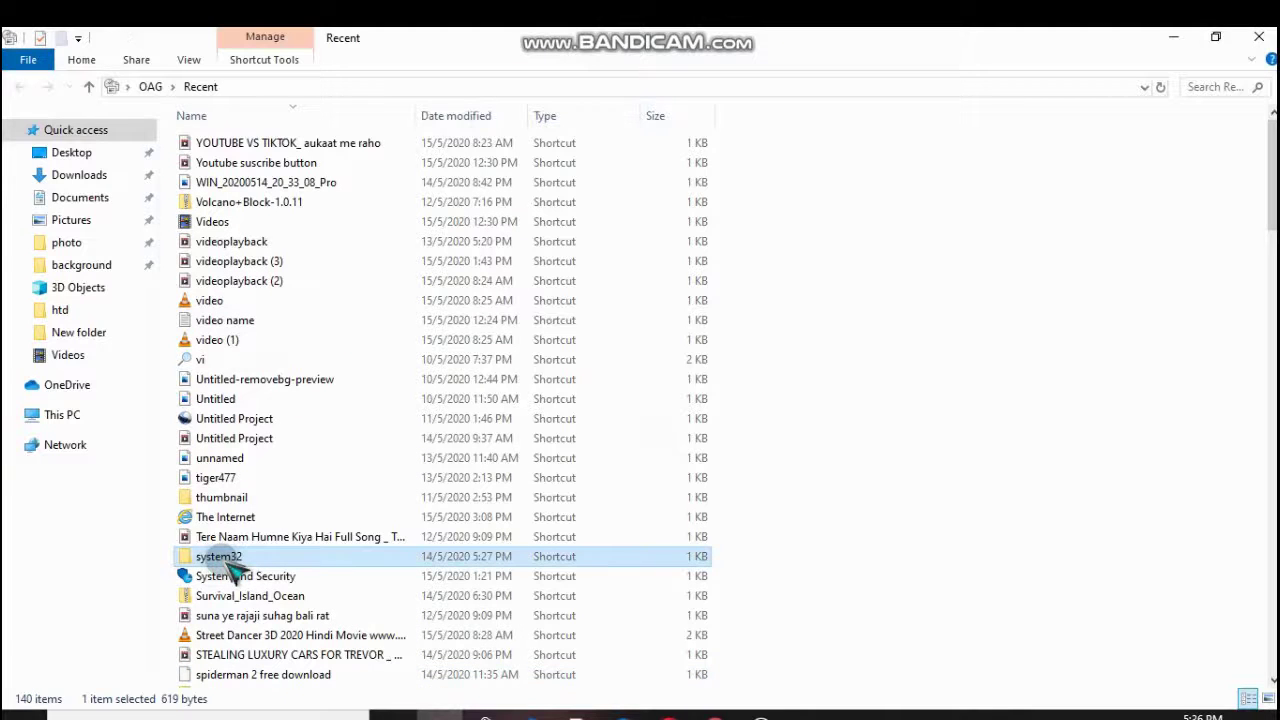
pyautogui.hotkey('ctrl', 'a')
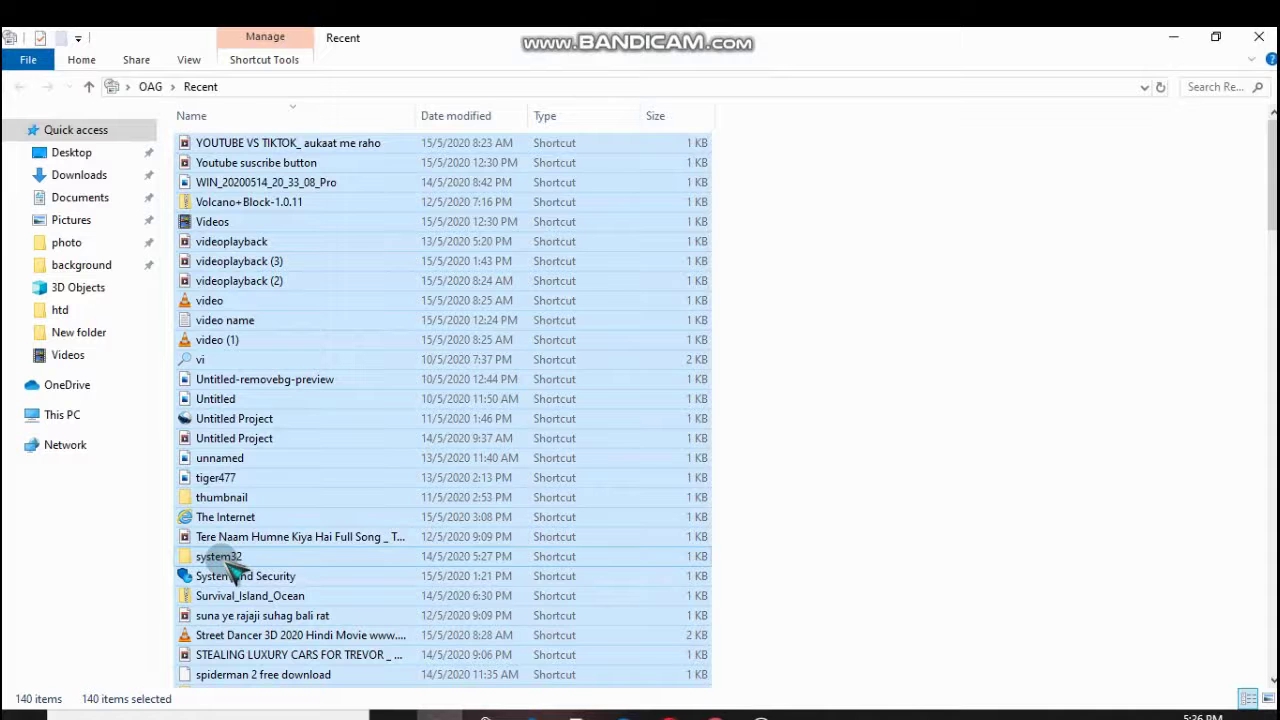
pyautogui.press('Delete')
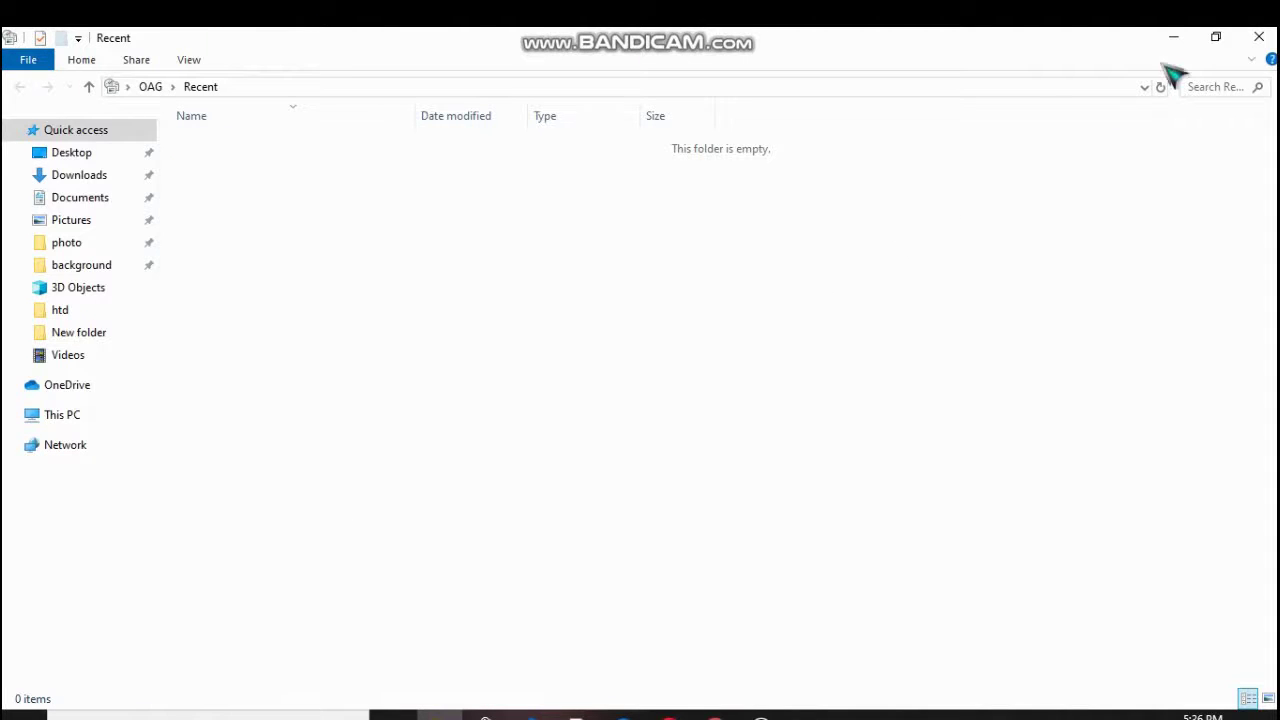
pyautogui.click(1259, 37)
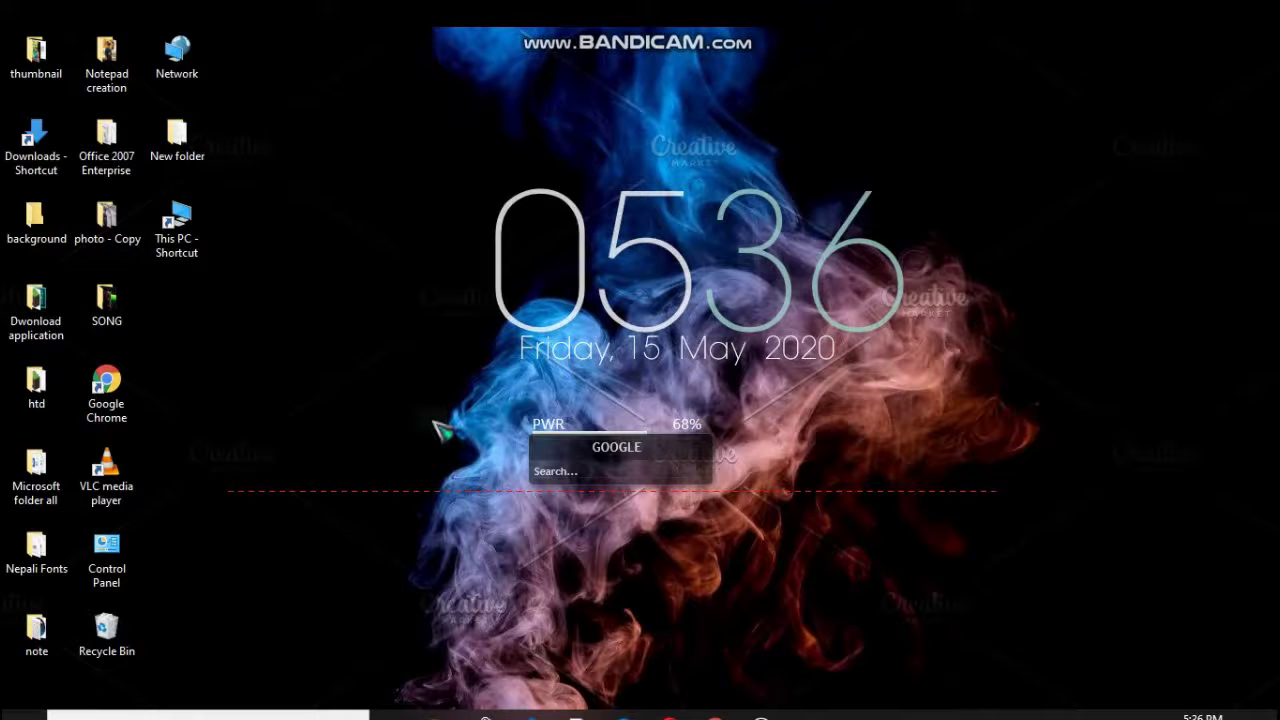
# Step: Run the tree command from the Run dialog's command history
pyautogui.press('super+r')
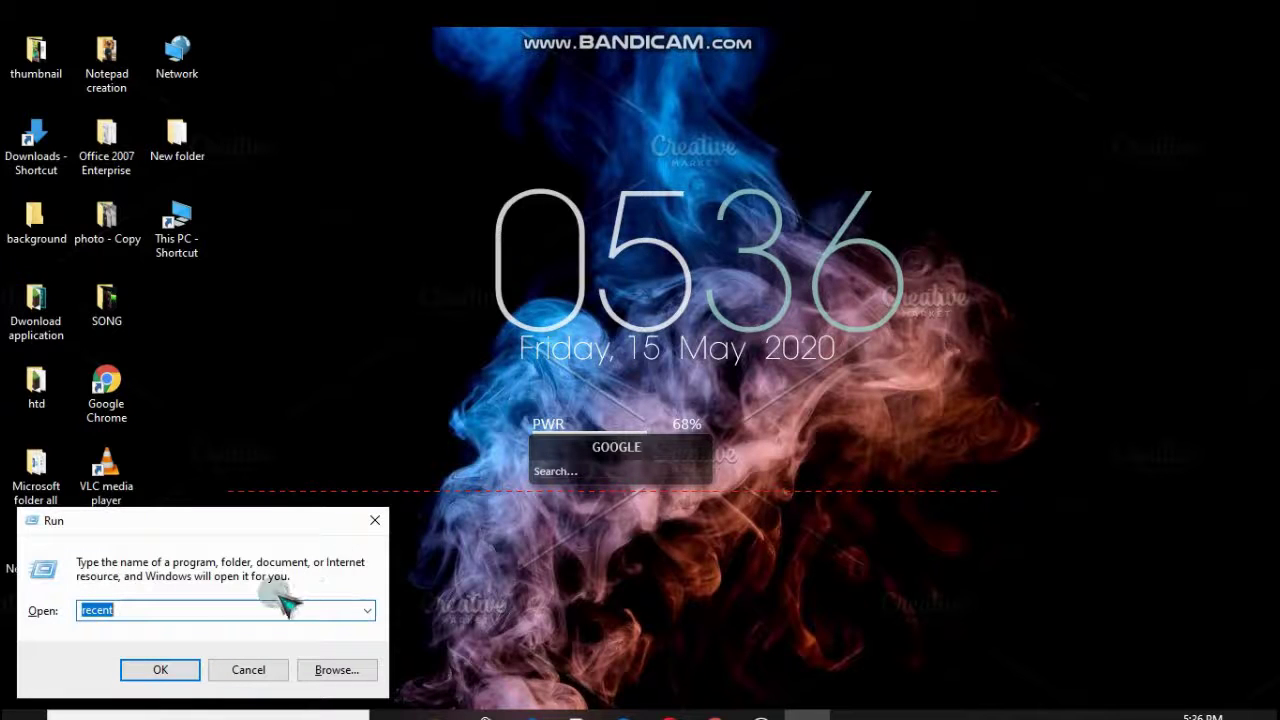
pyautogui.click(368, 610)
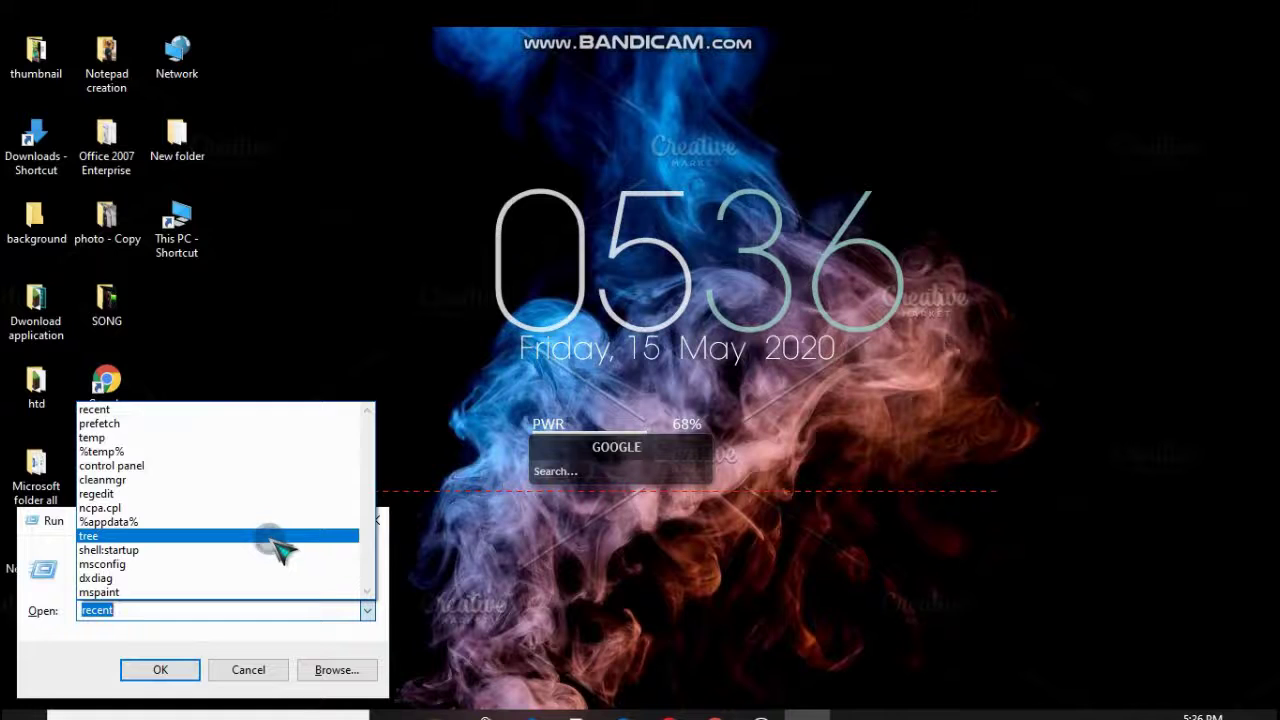
pyautogui.click(278, 545)
pyautogui.click(180, 666)
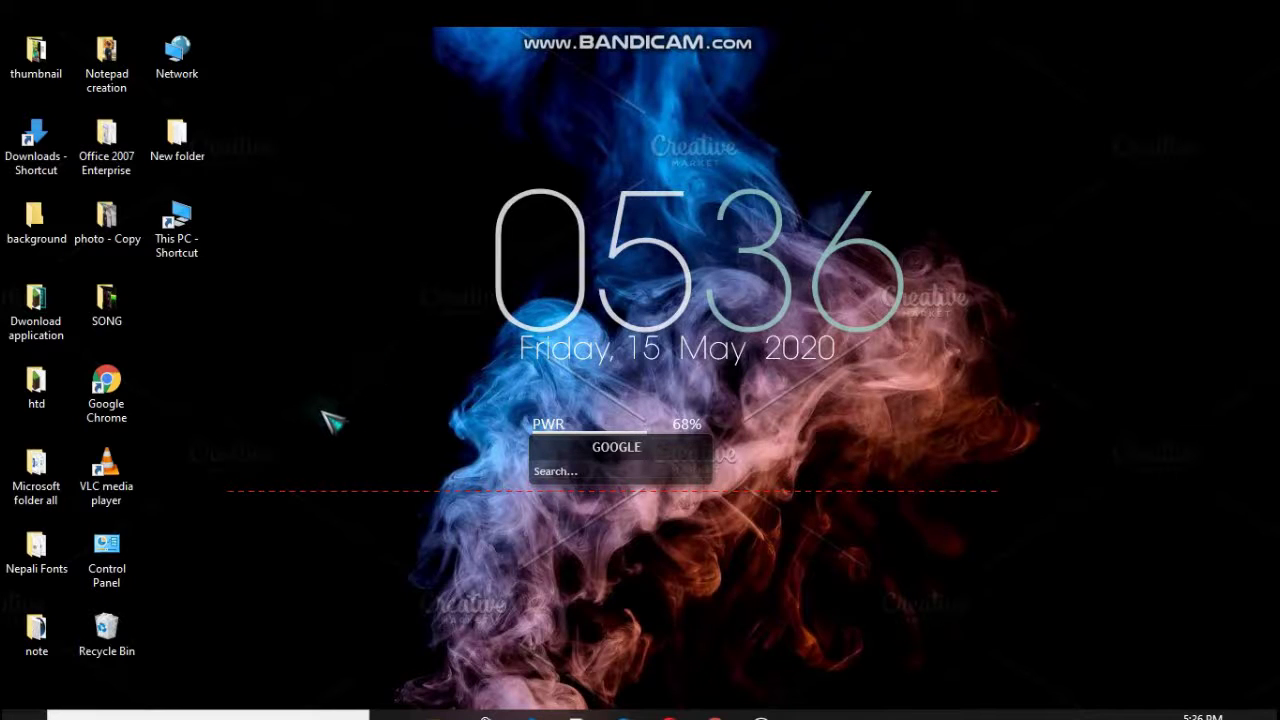
# Step: Start Disk Cleanup by running cleanmgr from the Run dialog and choose the Windows (C:) drive for cleaning
pyautogui.press('super+r')
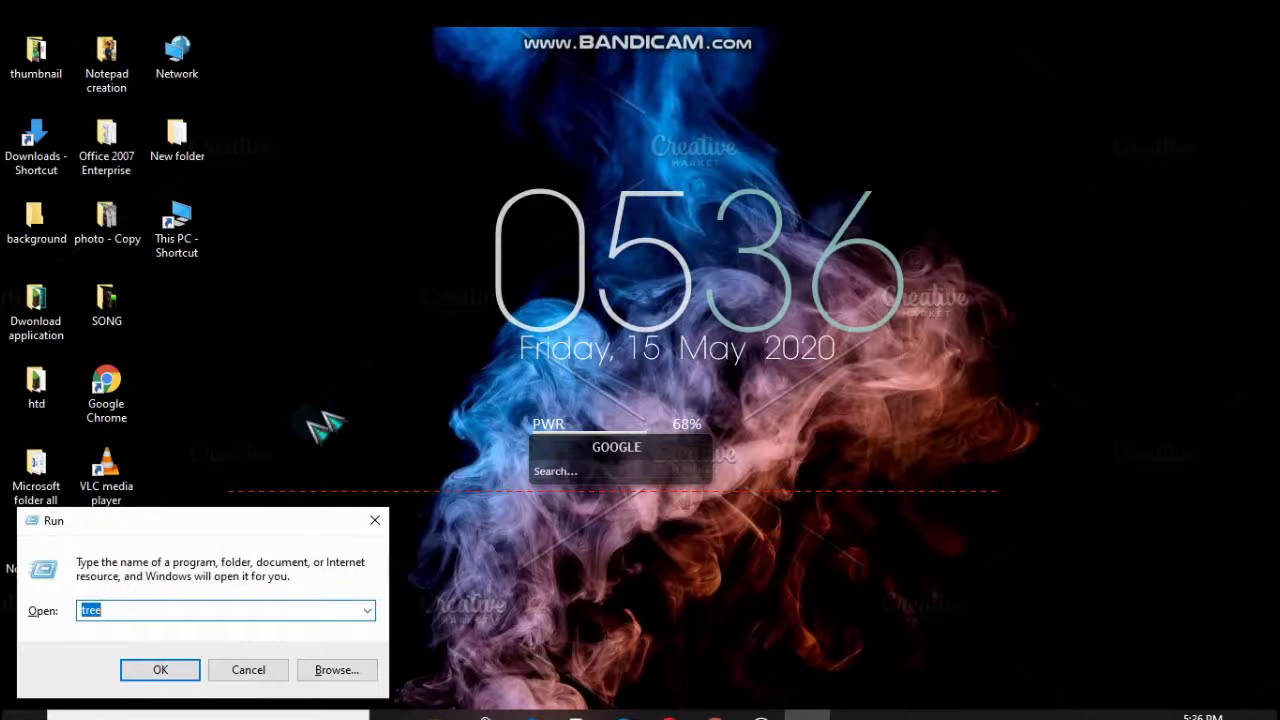
pyautogui.click(367, 610)
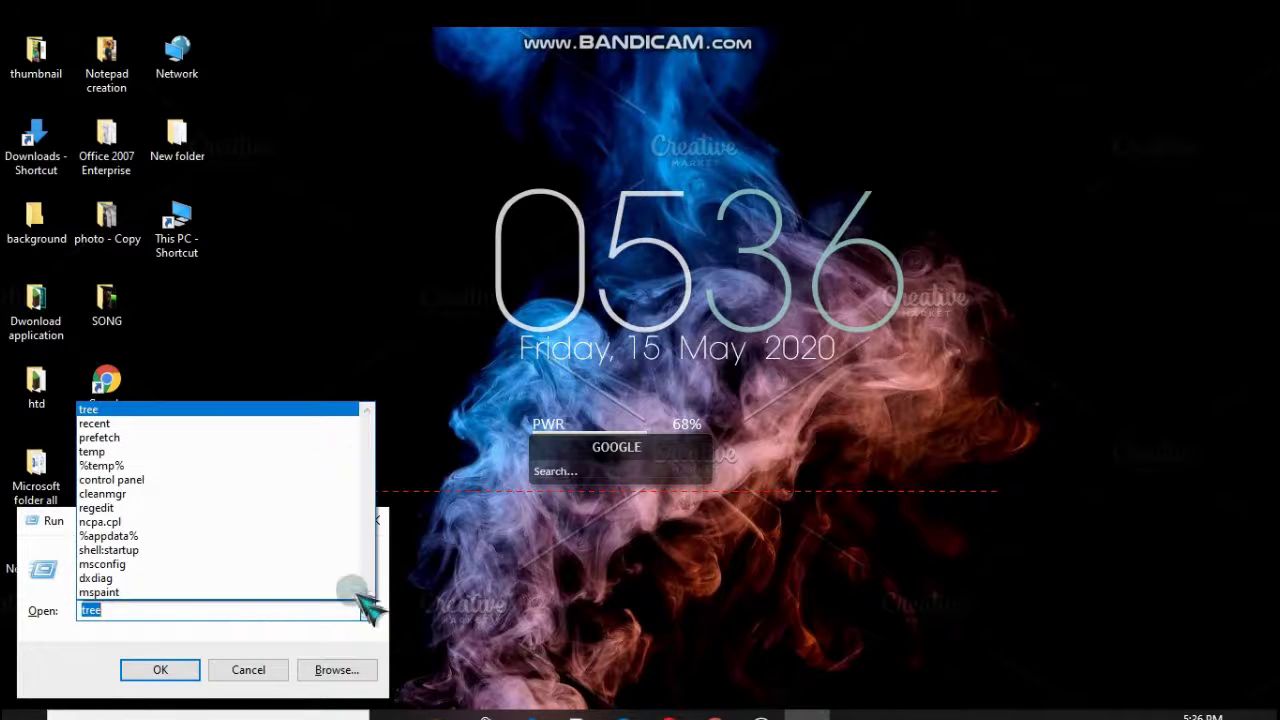
pyautogui.click(304, 493)
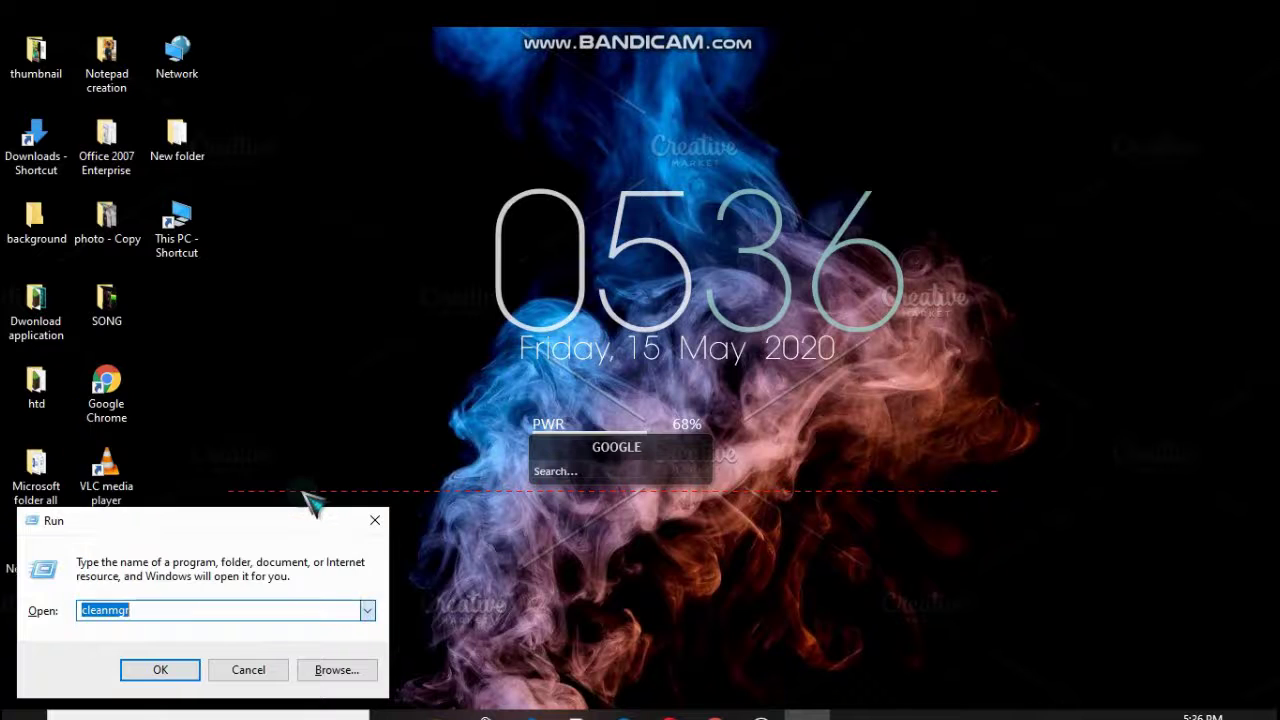
pyautogui.click(168, 674)
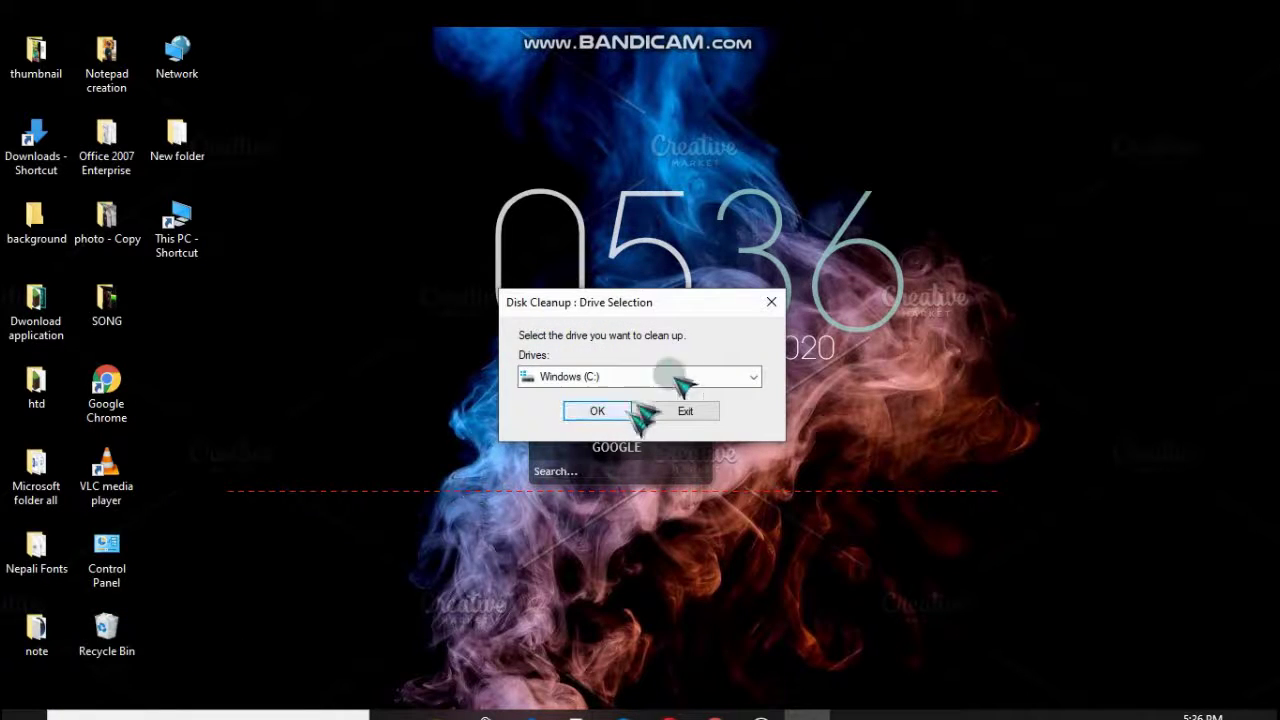
pyautogui.click(755, 376)
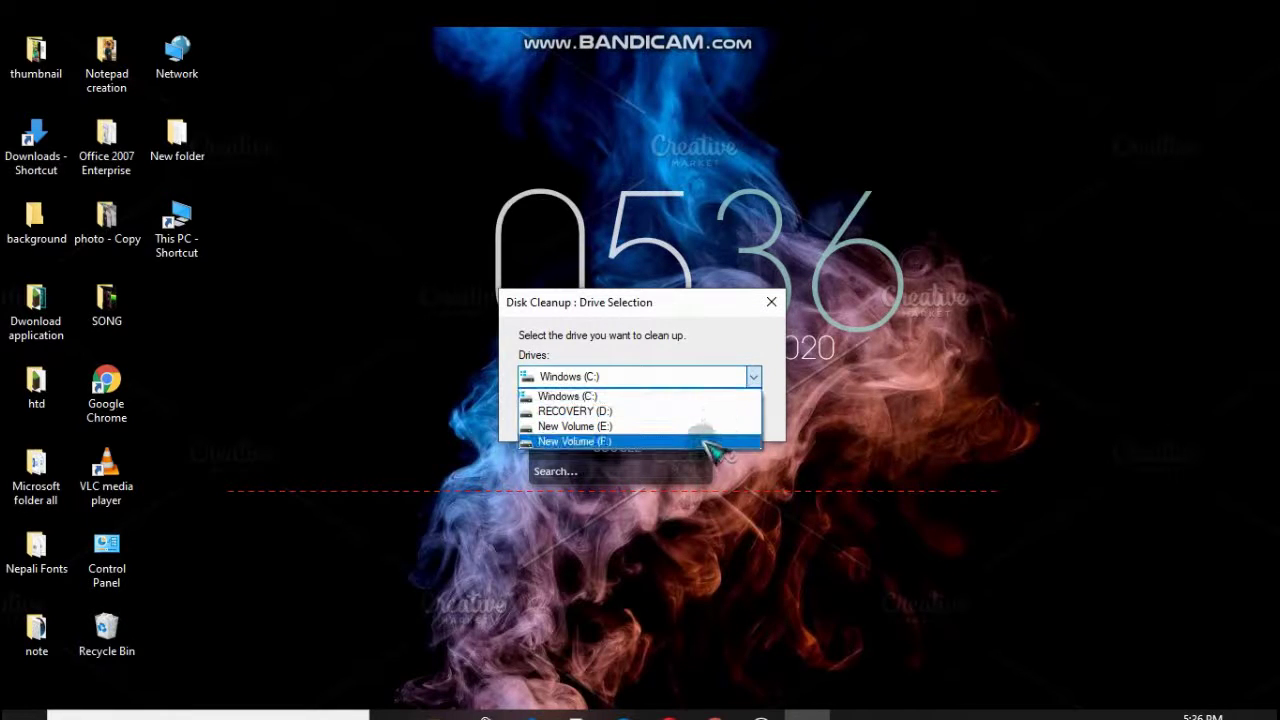
pyautogui.click(708, 400)
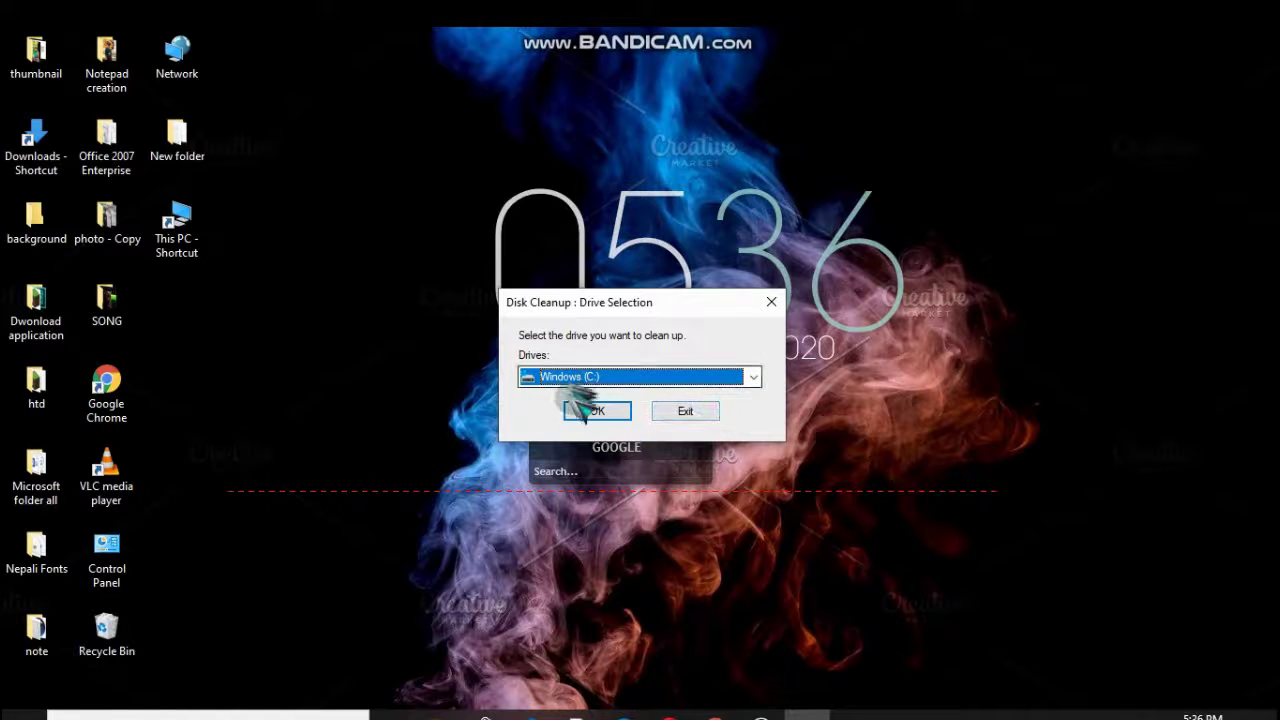
pyautogui.click(606, 412)
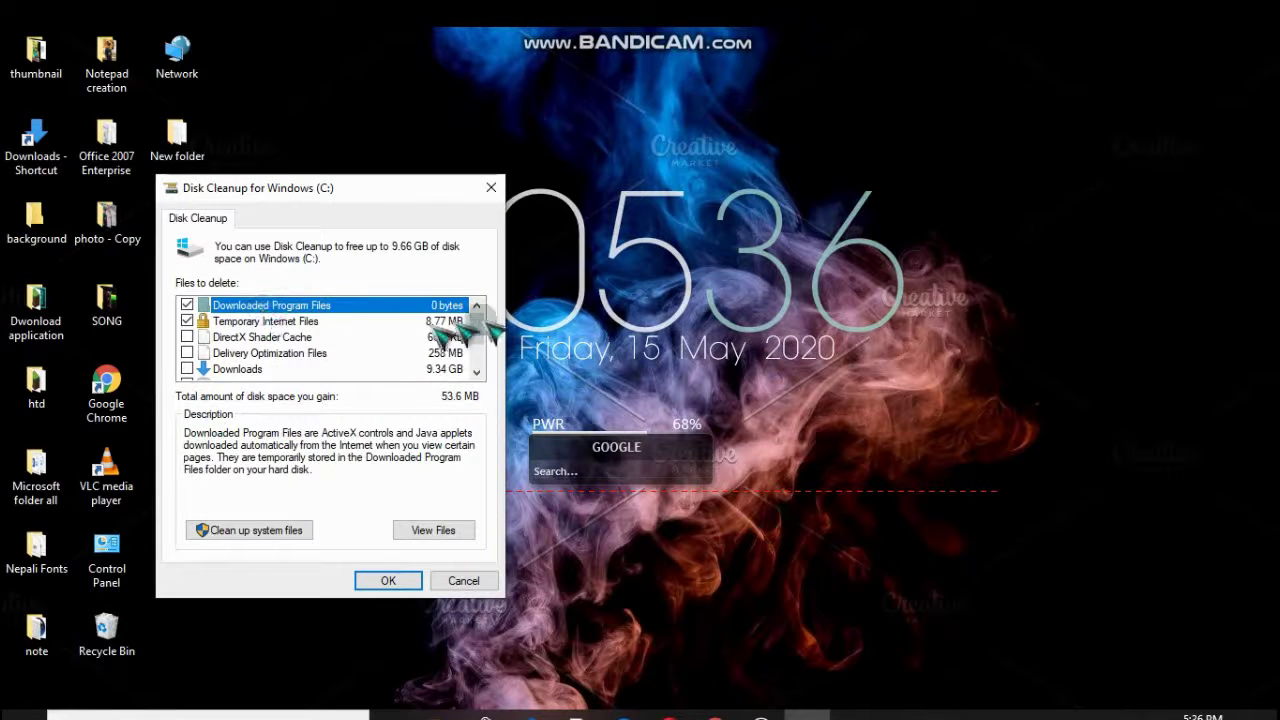
# Step: Add Recycle Bin to the files to delete on Windows (C:) and permanently delete the selected file categories
pyautogui.moveTo(484, 326); pyautogui.dragTo(479, 340)
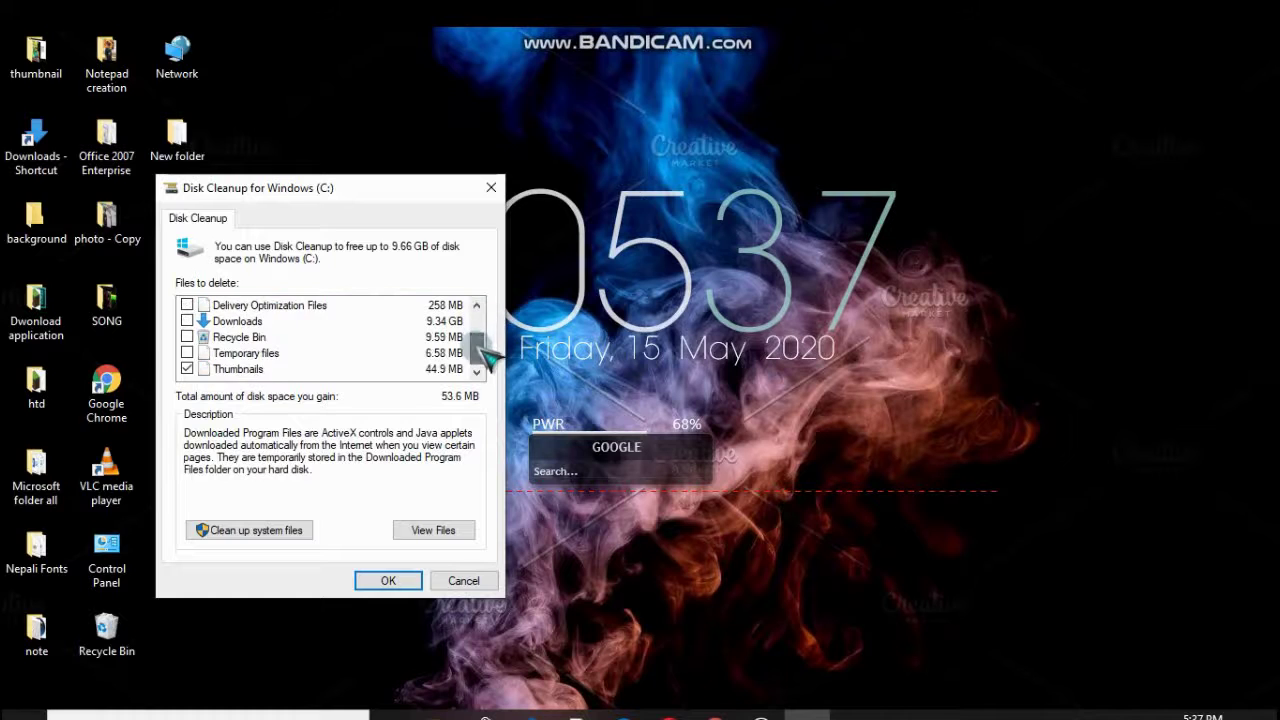
pyautogui.click(189, 338)
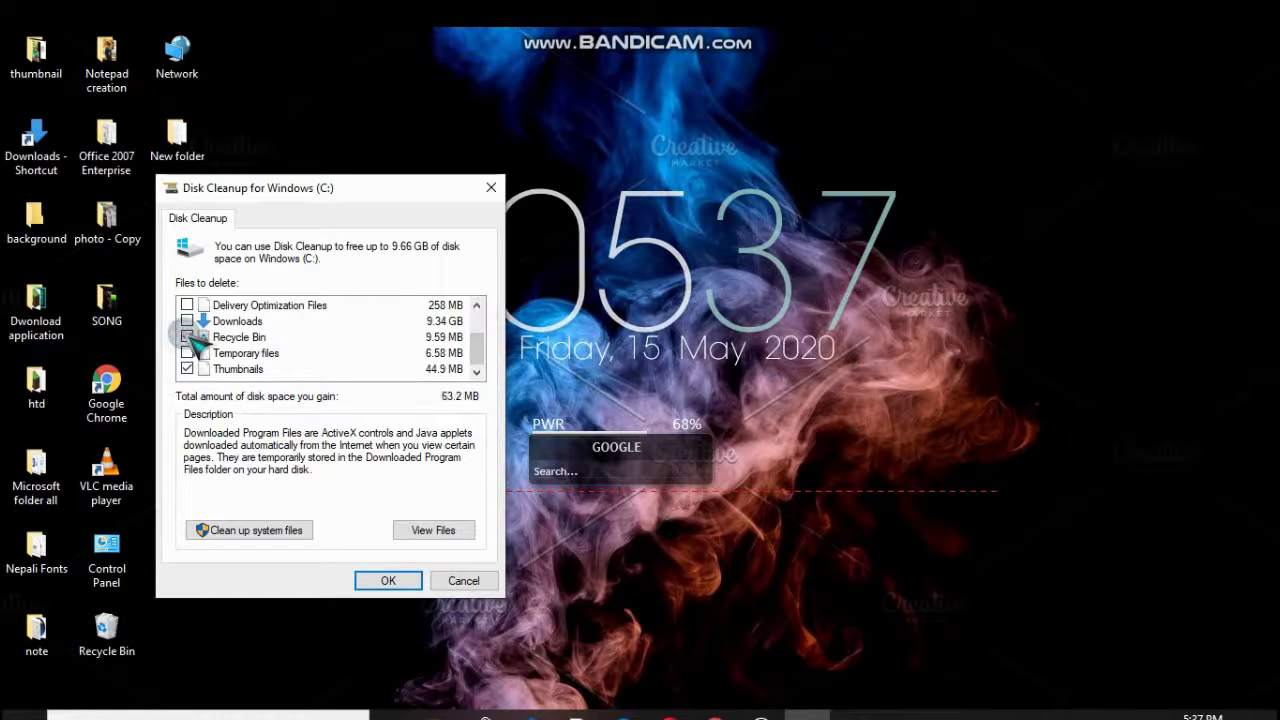
pyautogui.moveTo(489, 348); pyautogui.dragTo(489, 335)
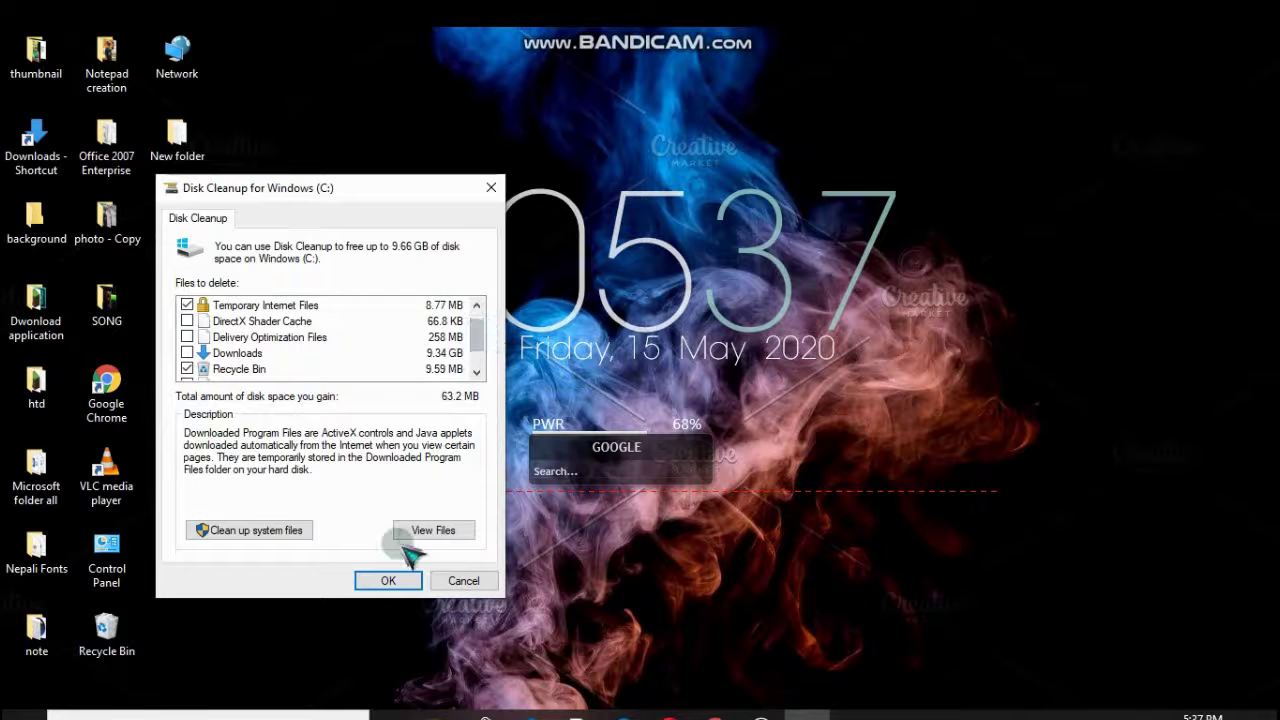
pyautogui.click(390, 581)
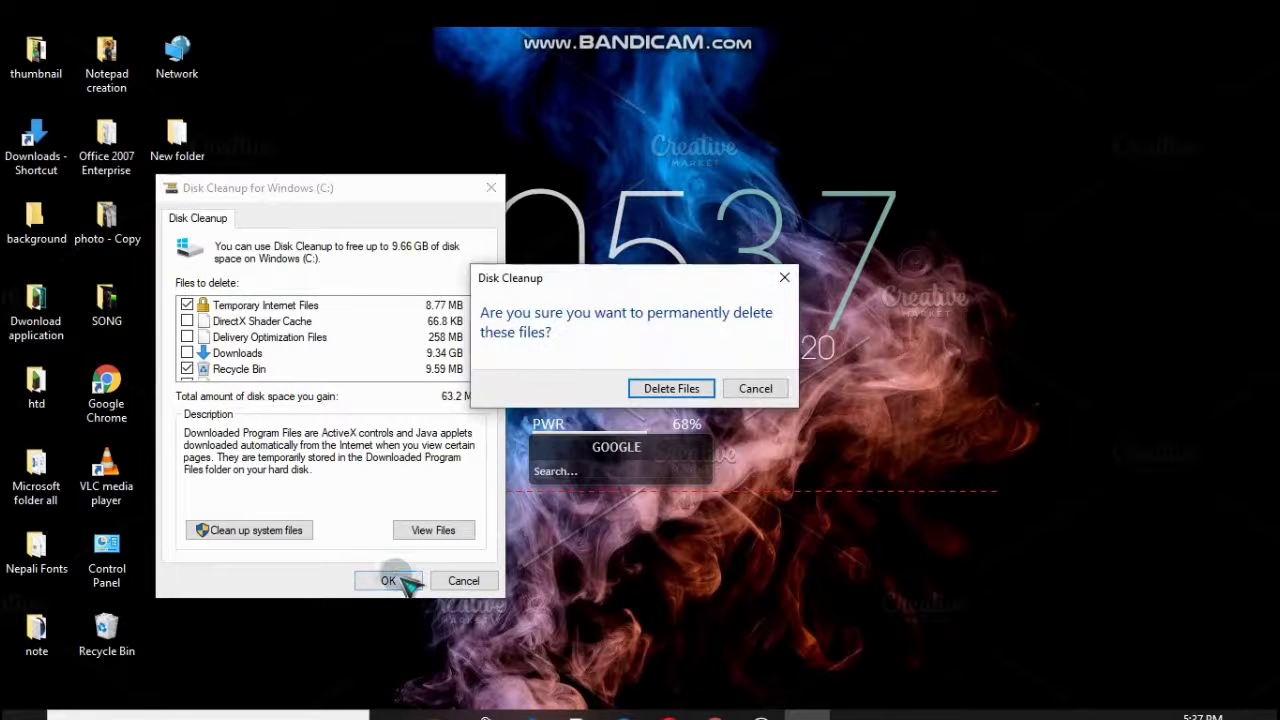
pyautogui.click(662, 389)
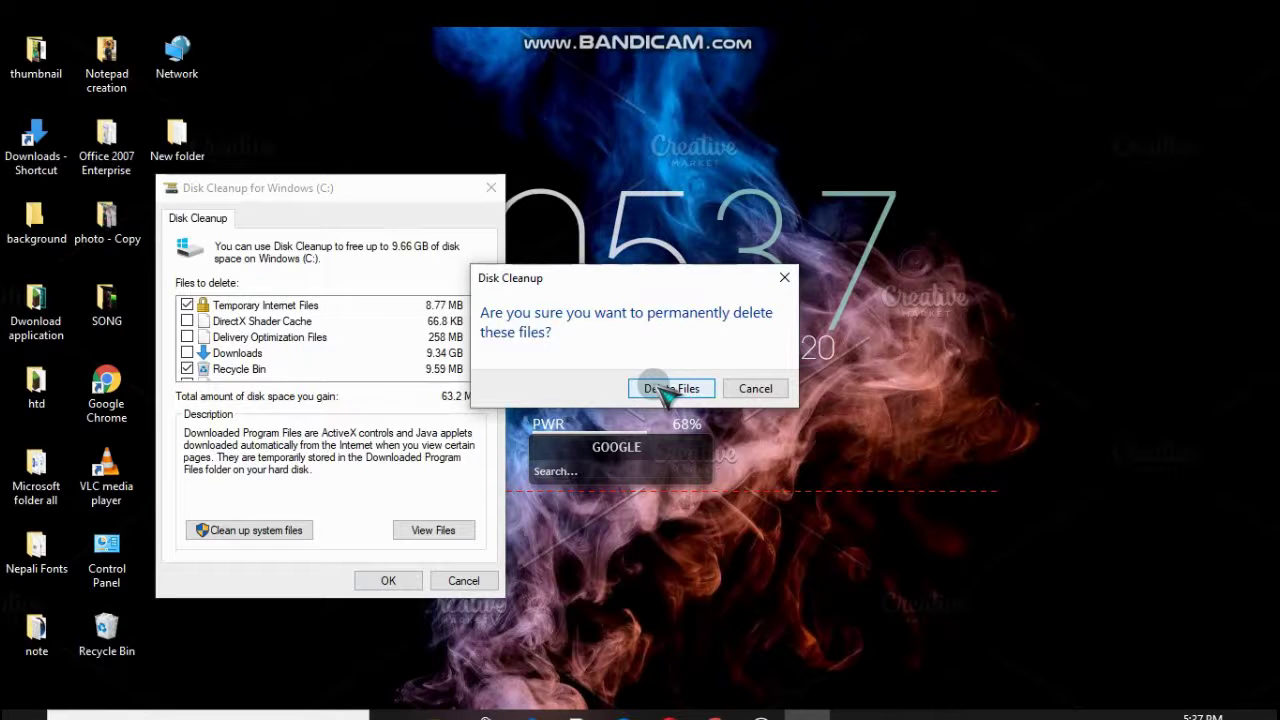
pyautogui.click(664, 389)
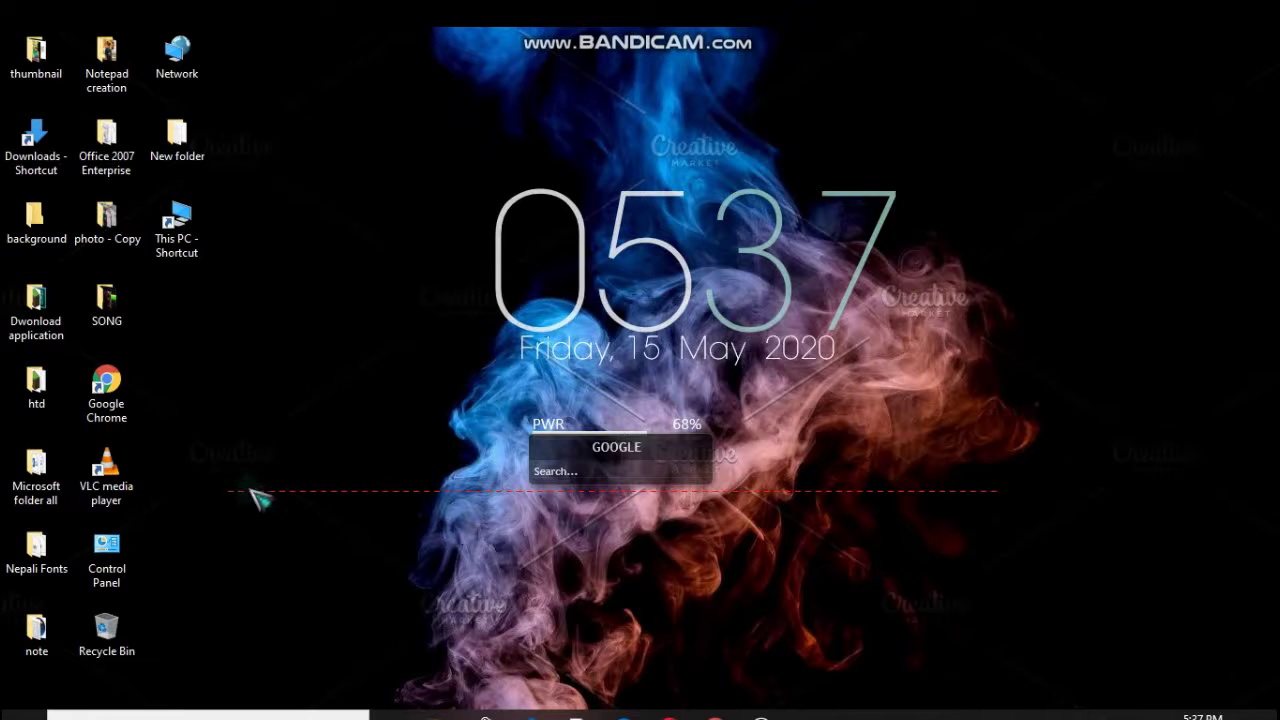
# Step: Rerun cleanmgr to view the selectable drives, refresh the desktop, and close the drive selection without cleaning
pyautogui.press('super+r')
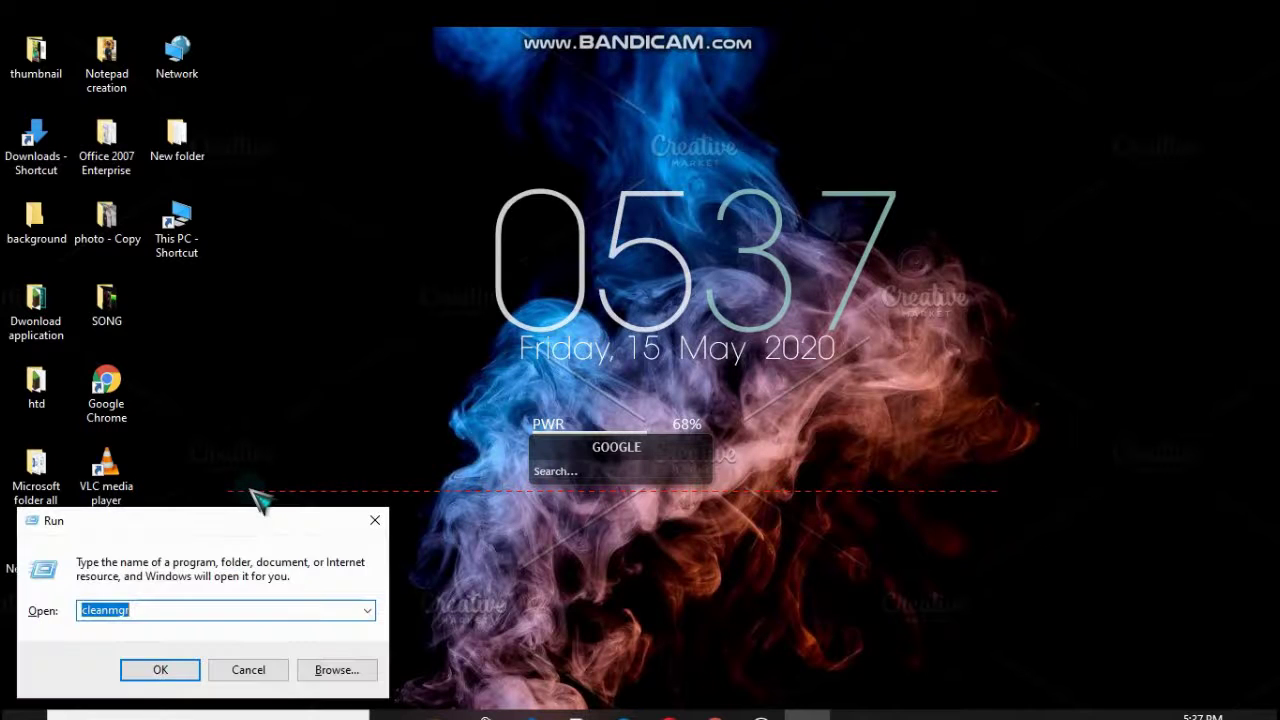
pyautogui.click(170, 672)
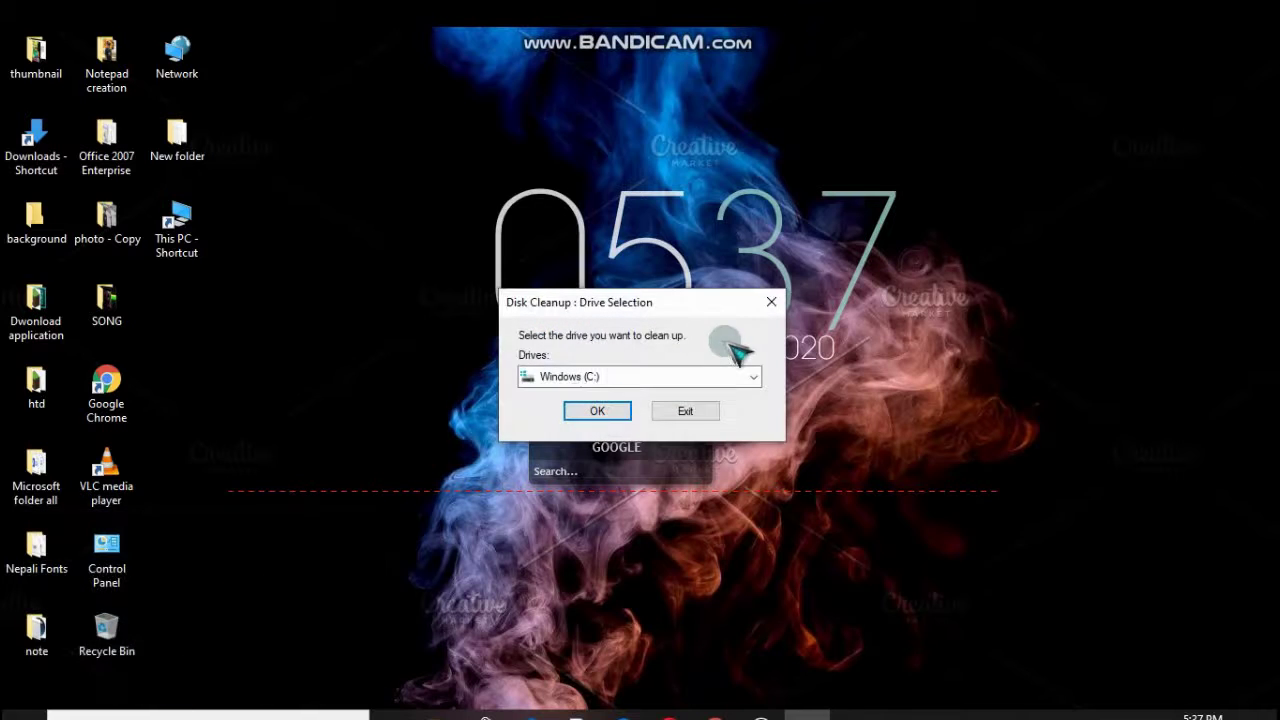
pyautogui.click(750, 373)
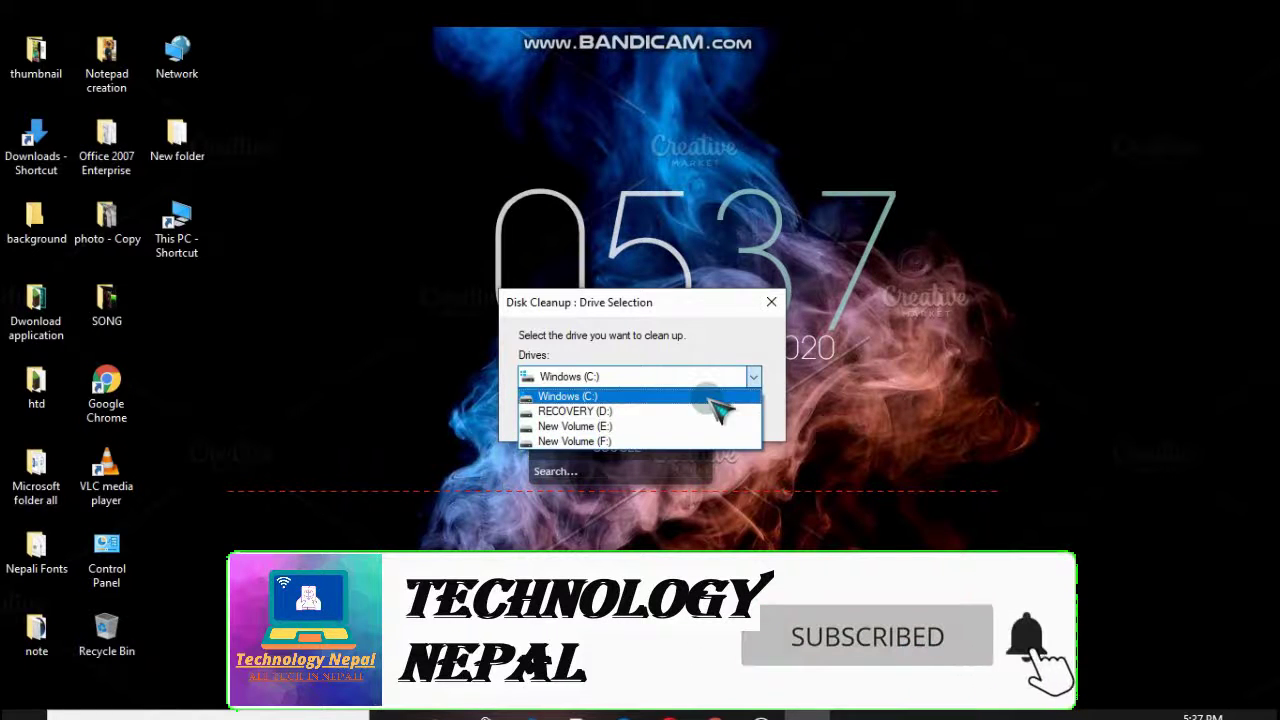
pyautogui.rightClick(368, 182)
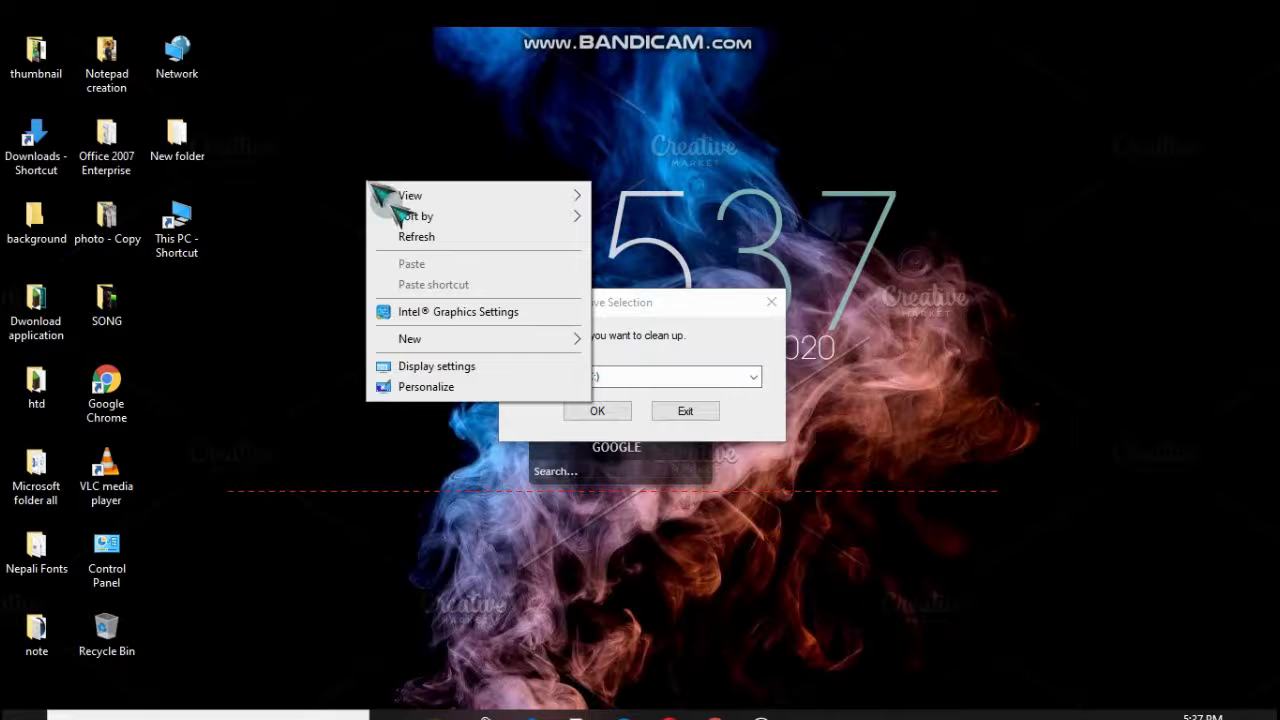
pyautogui.click(418, 237)
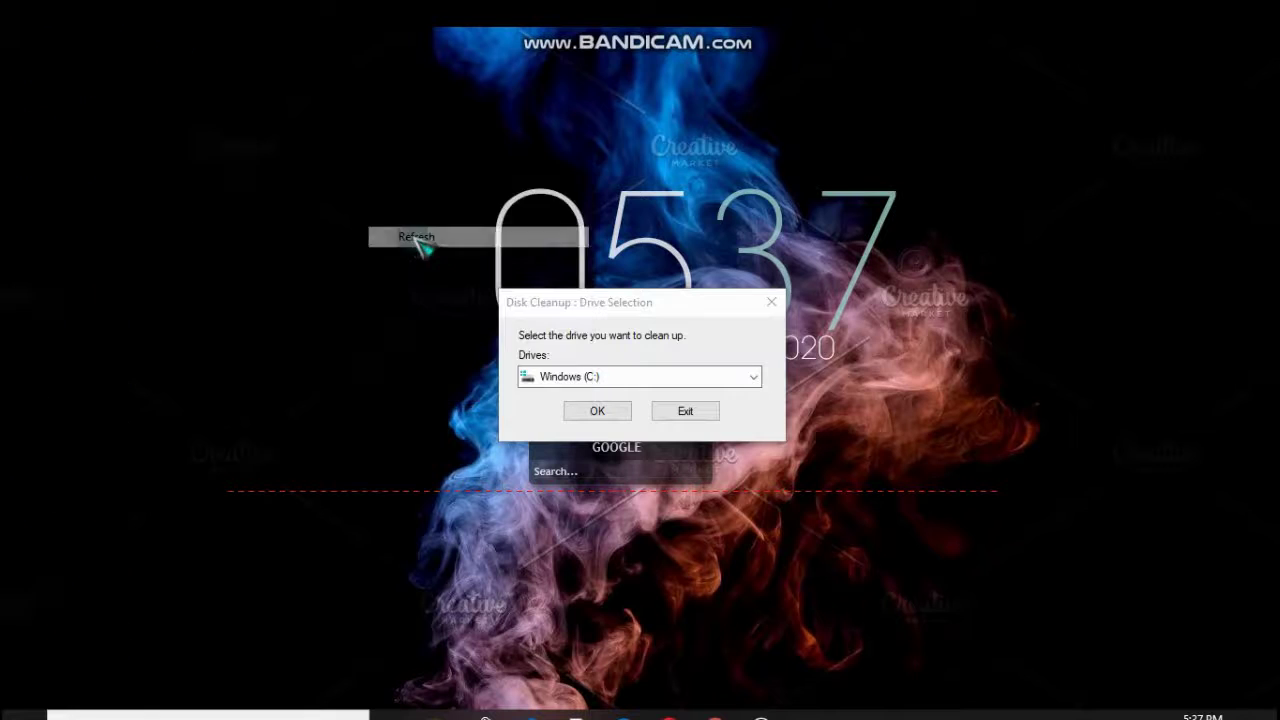
pyautogui.click(771, 301)
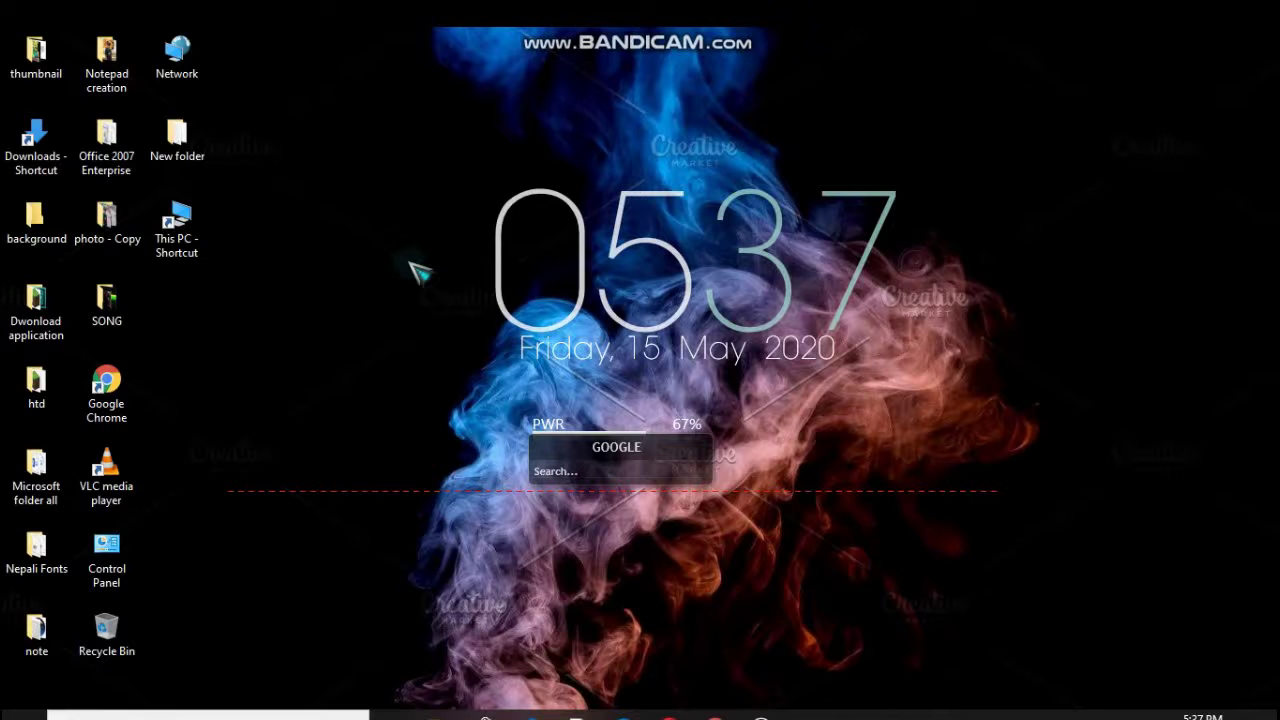
# Step: Open Control Panel by running the control panel command from the Run dialog's history
pyautogui.press('super+r')
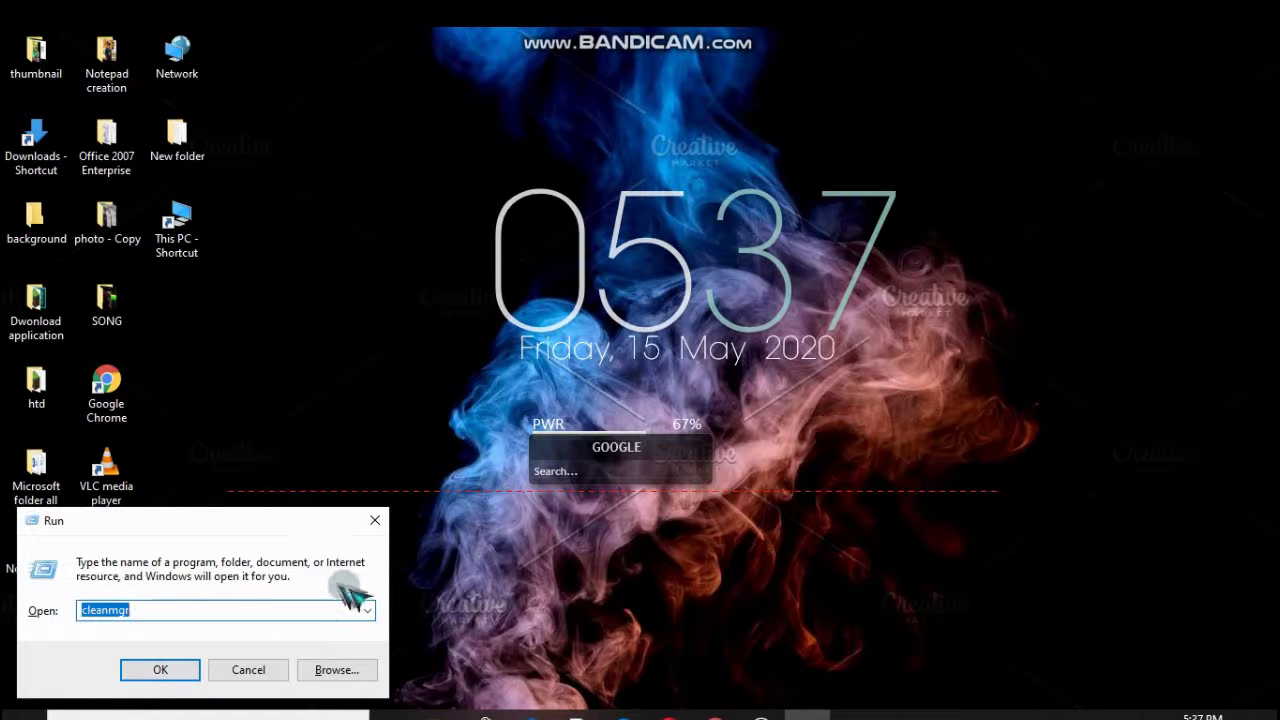
pyautogui.click(367, 610)
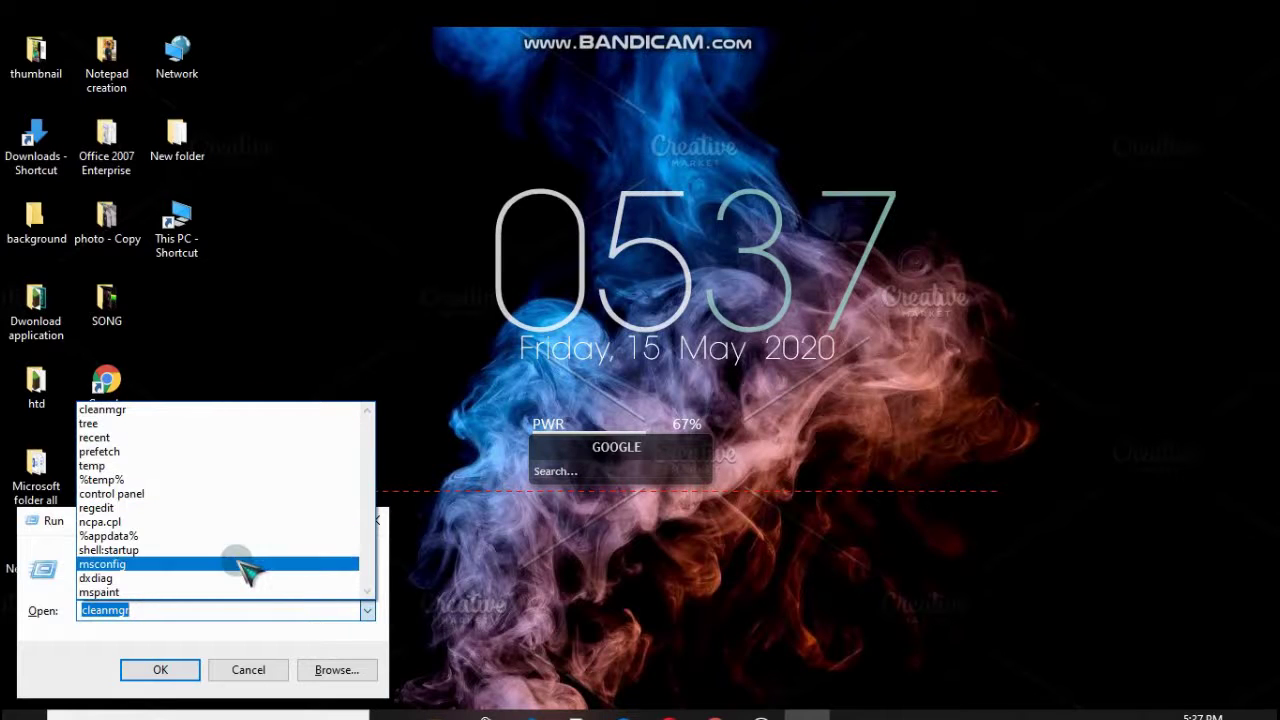
pyautogui.click(241, 493)
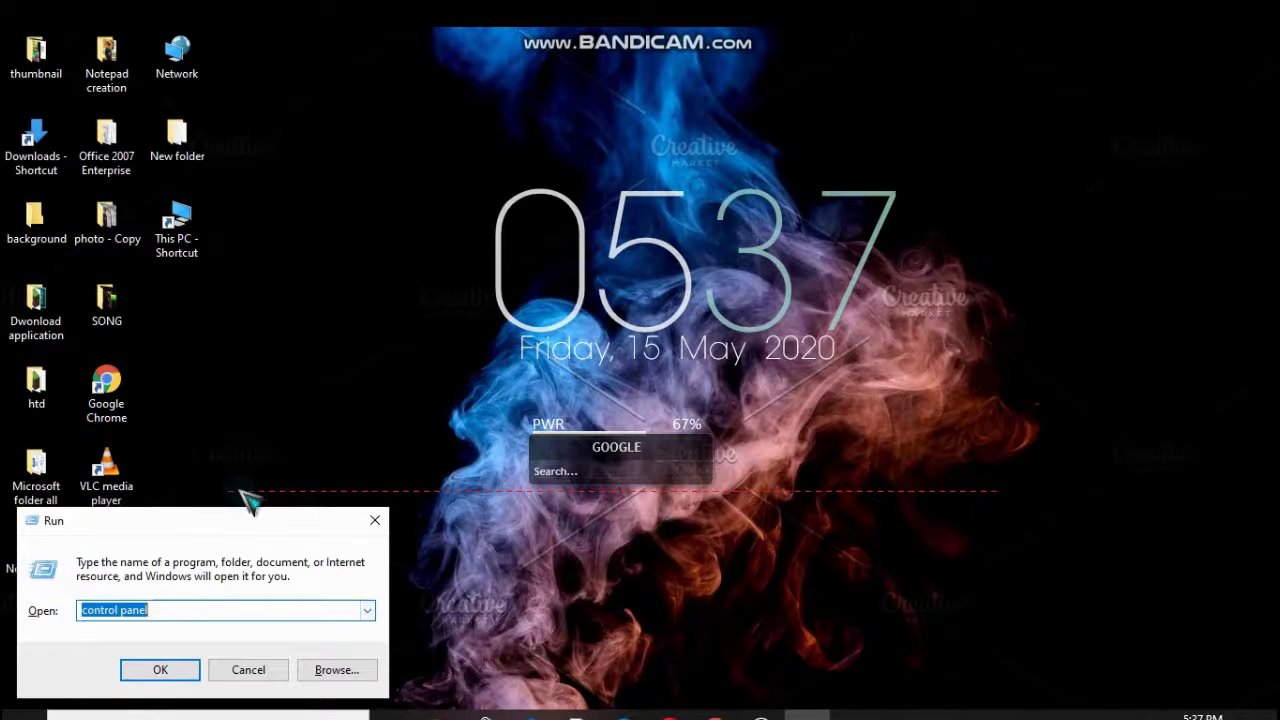
pyautogui.click(180, 672)
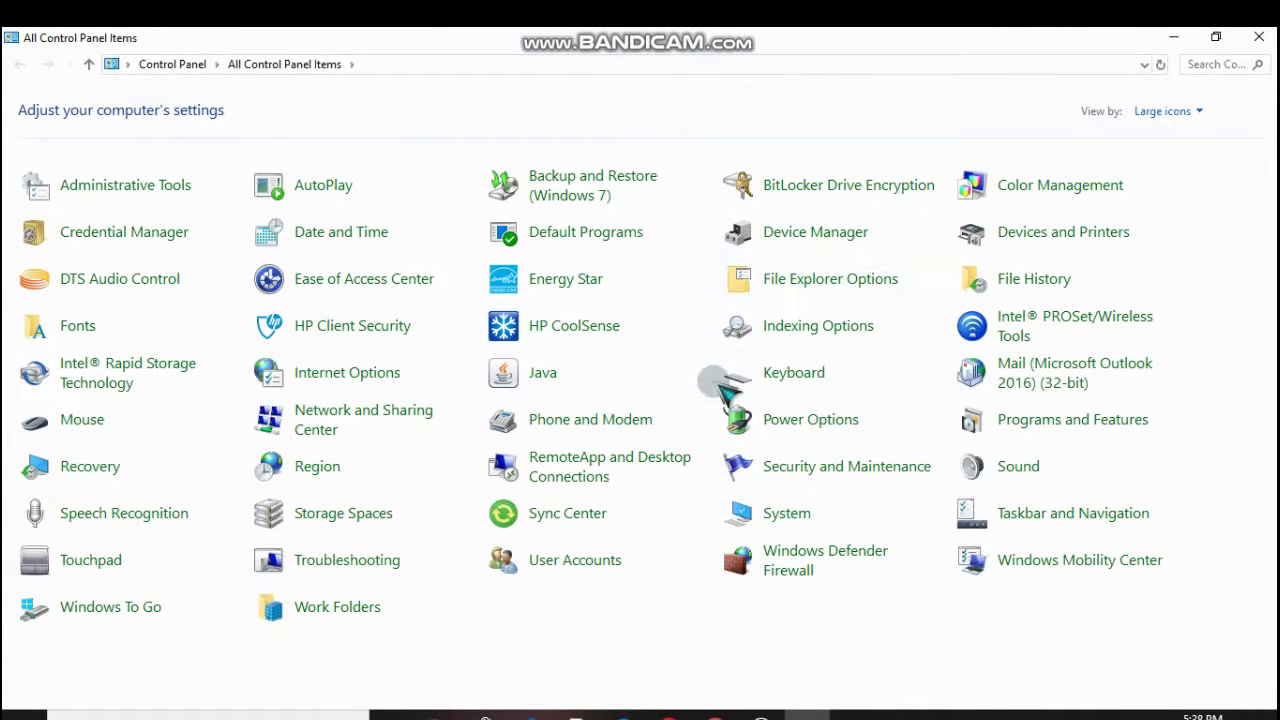
# Step: Search Control Panel for "defra" to find the drive defragmentation tool
pyautogui.click(1222, 67)
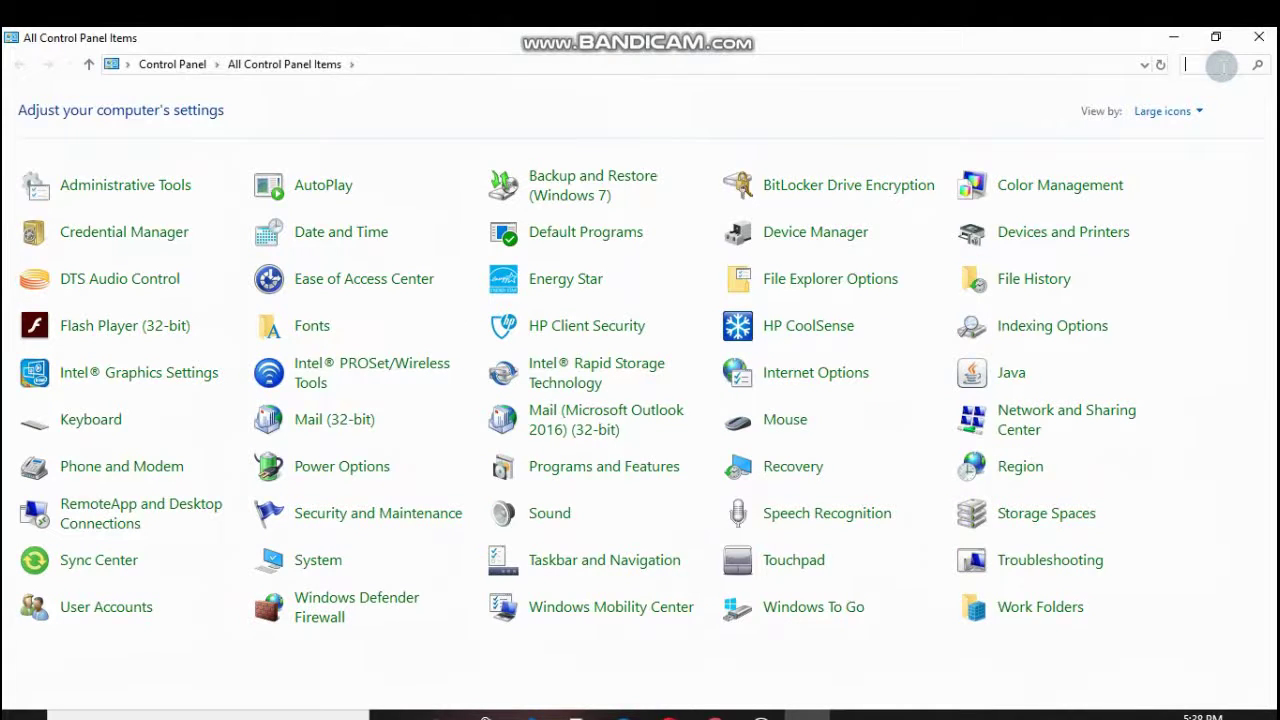
pyautogui.write('d')
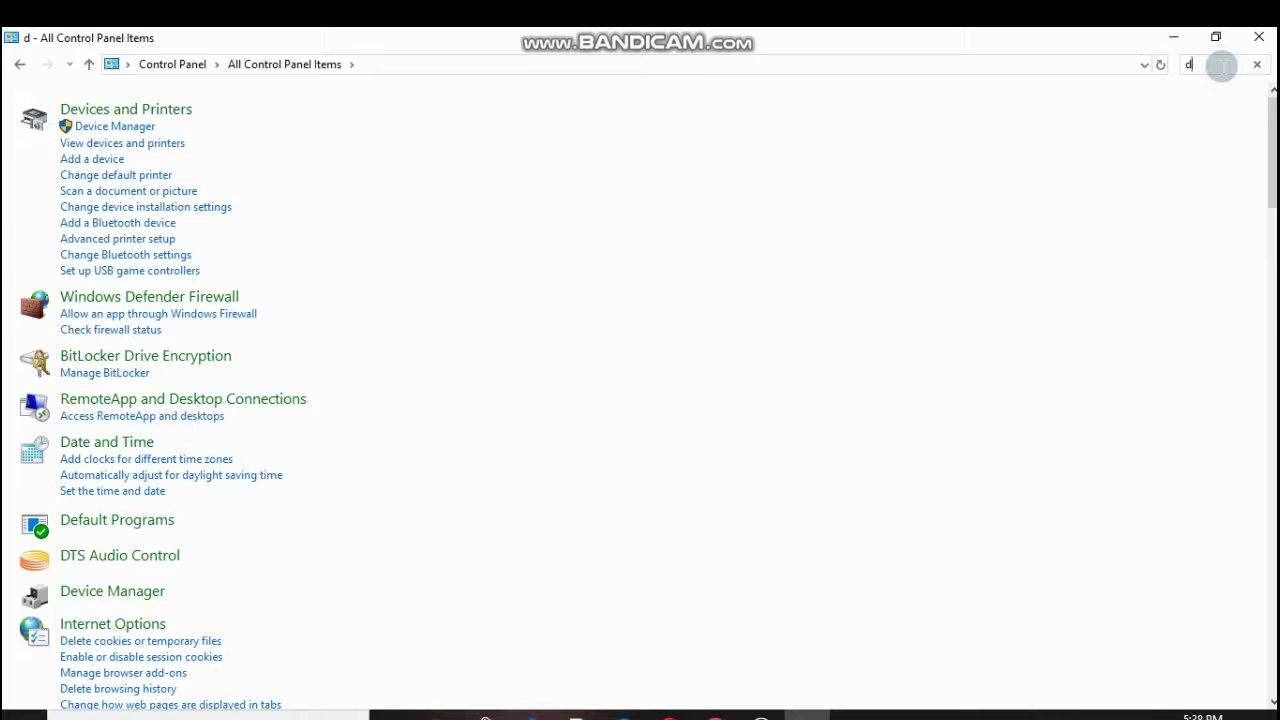
pyautogui.write('e')
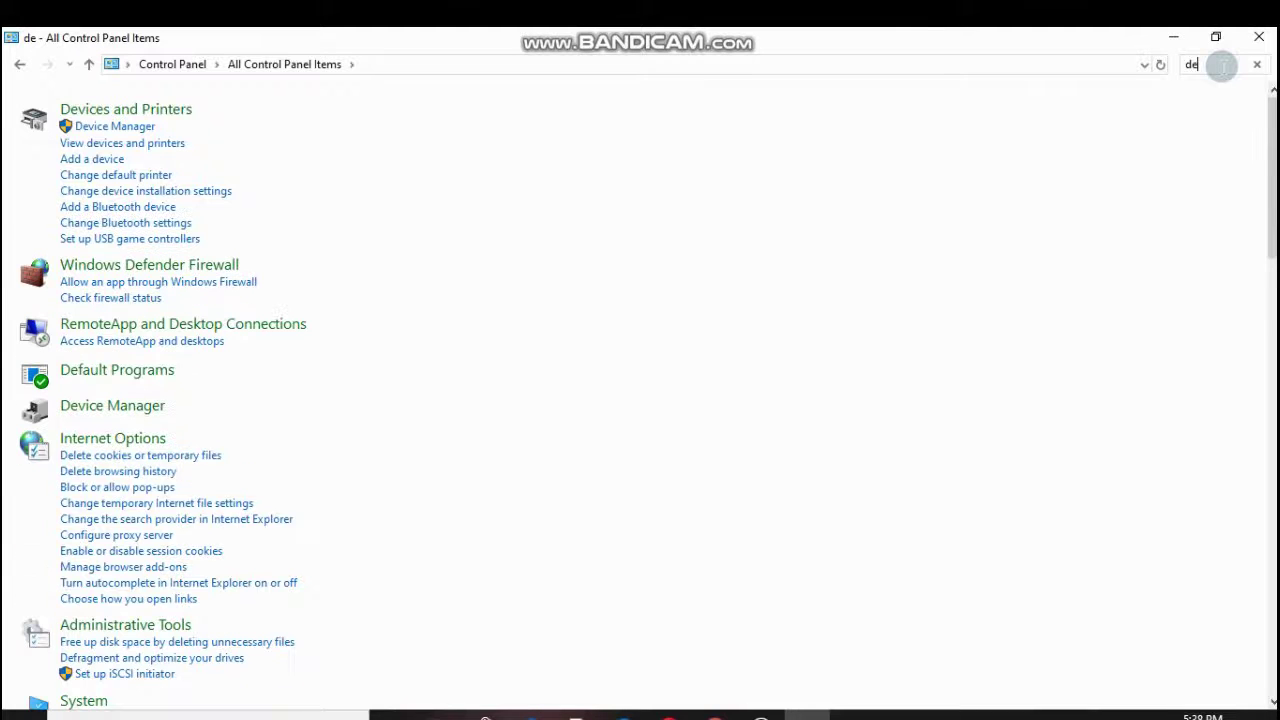
pyautogui.write('f')
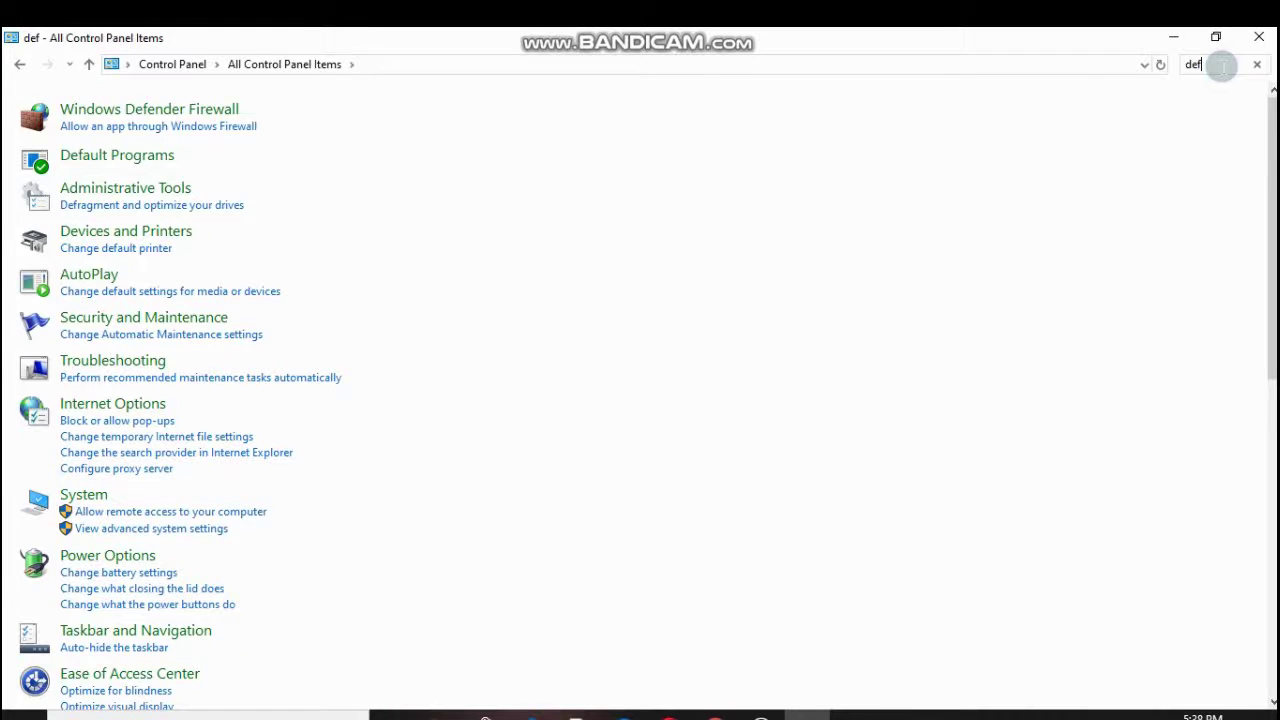
pyautogui.write('ra')
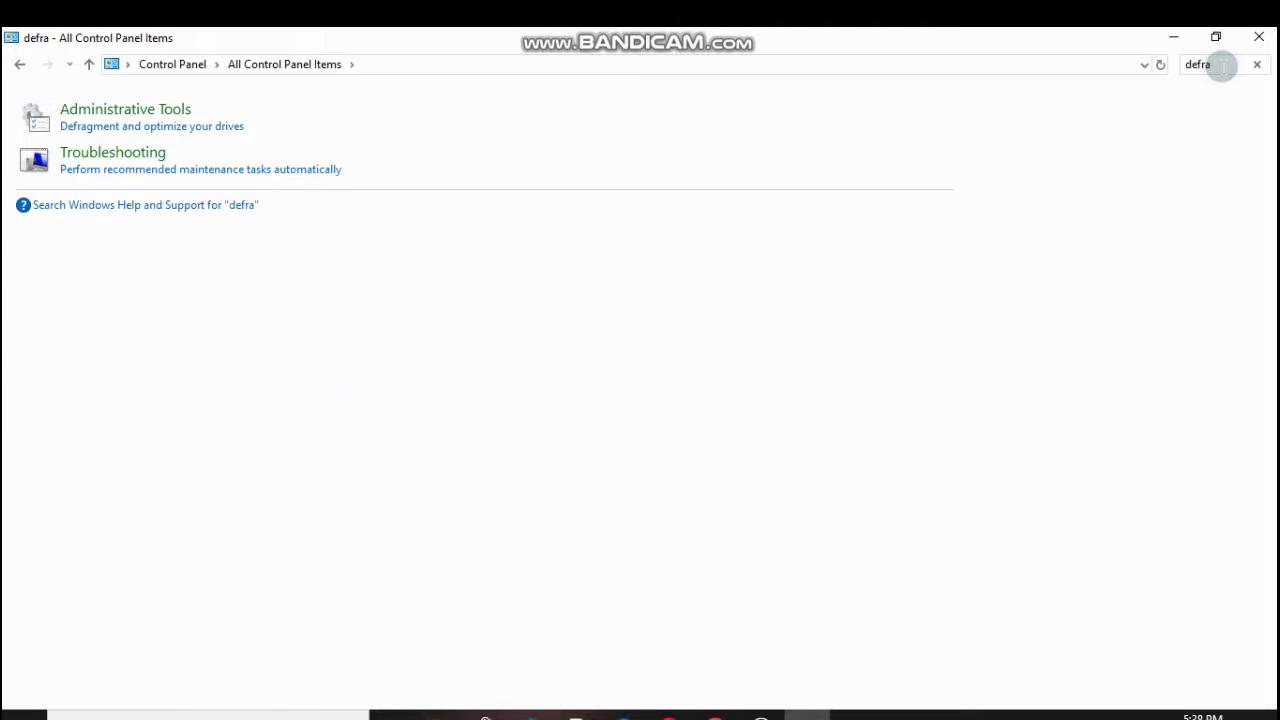
# Step: Open the Defragment and optimize your drives tool, start optimizing the Windows (C:) drive, and close both windows
pyautogui.click(214, 130)
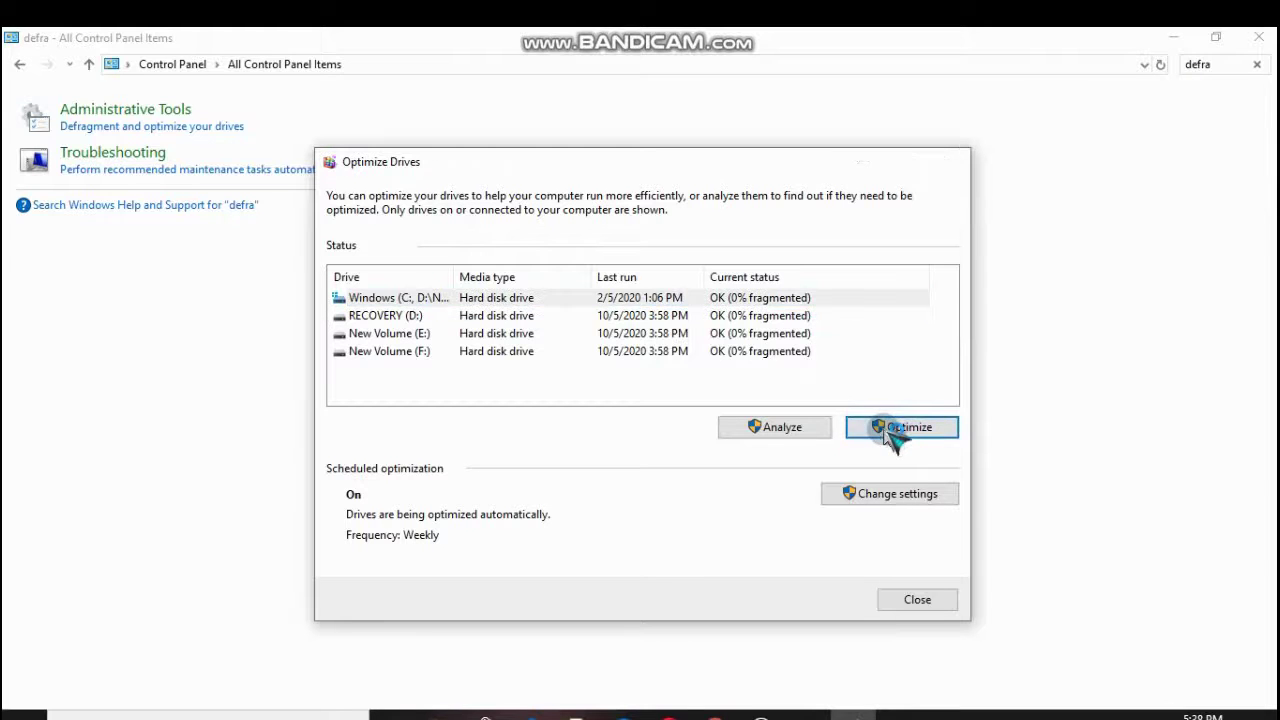
pyautogui.click(896, 430)
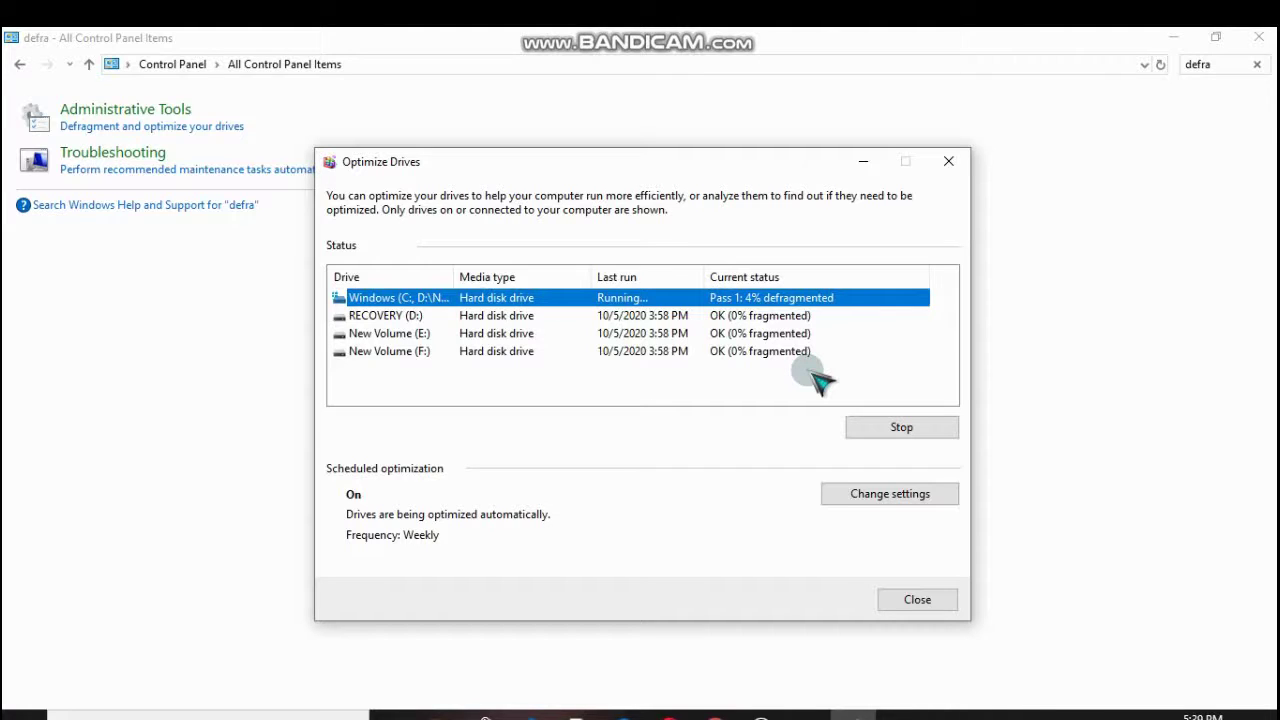
pyautogui.click(930, 601)
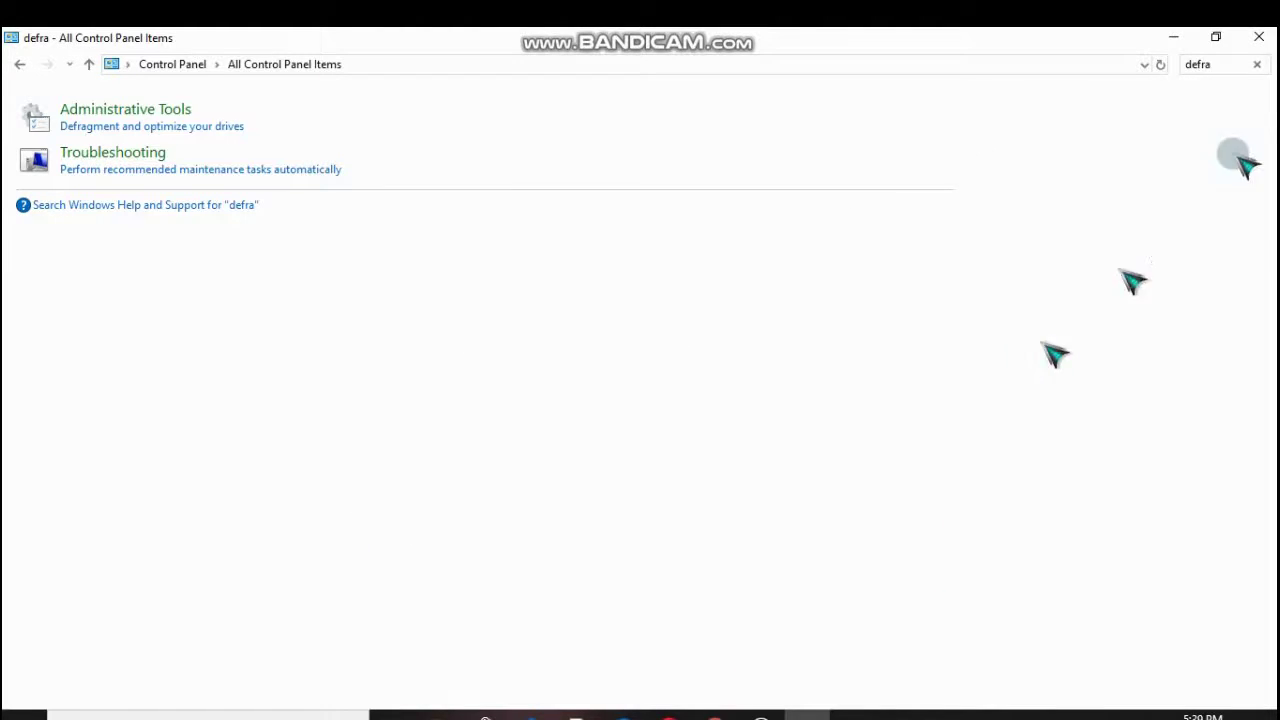
pyautogui.click(1259, 37)
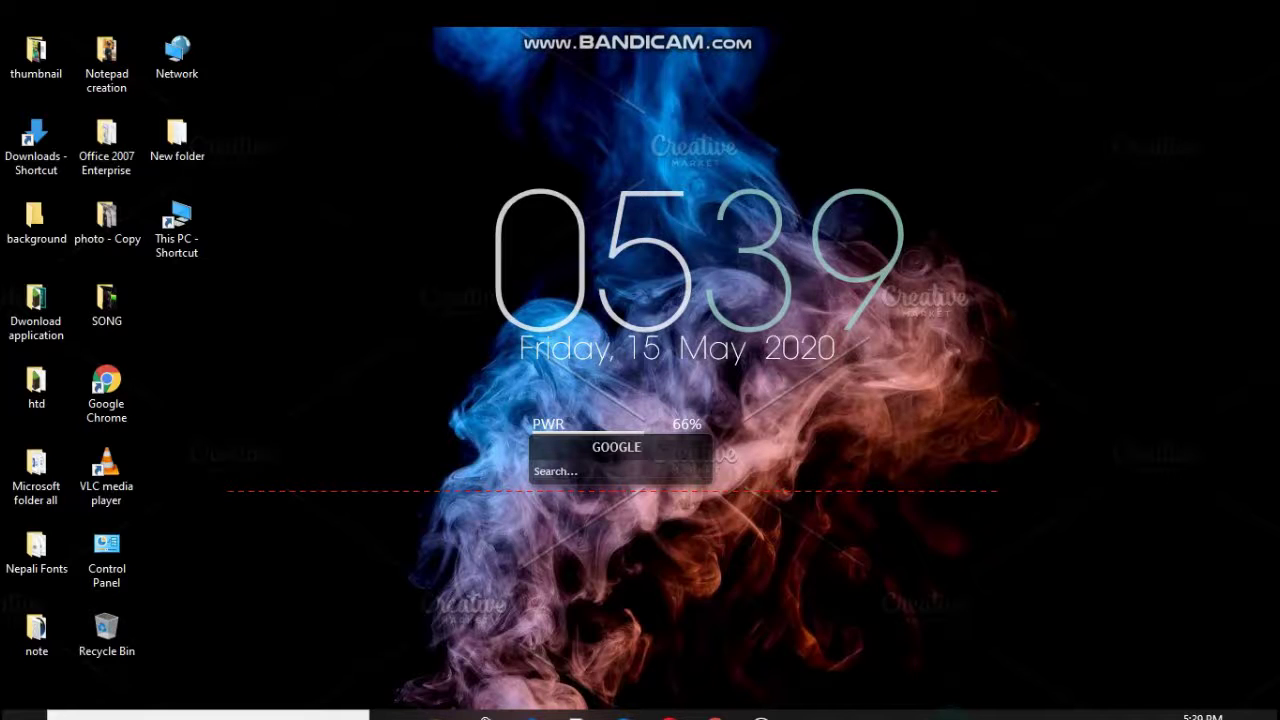
# Step: Open Task Manager's startup programs and disable ApowerMirror
pyautogui.rightClick(955, 713)
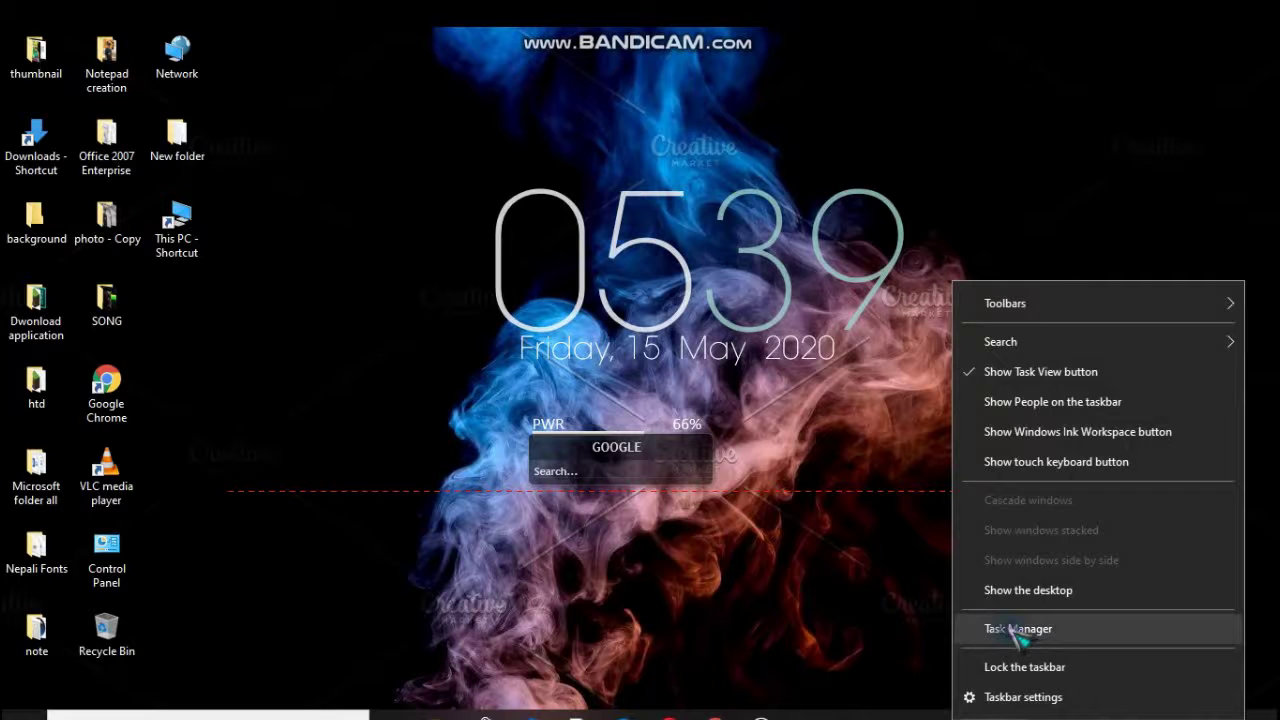
pyautogui.click(1018, 629)
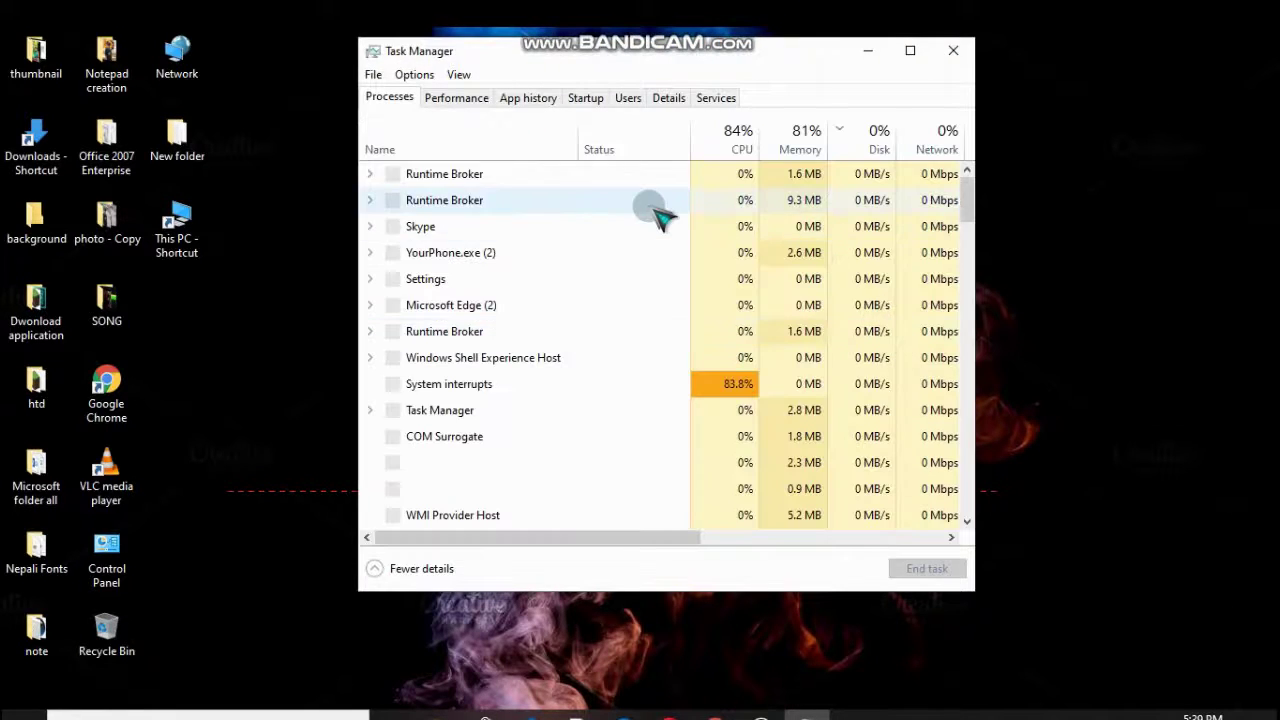
pyautogui.click(590, 100)
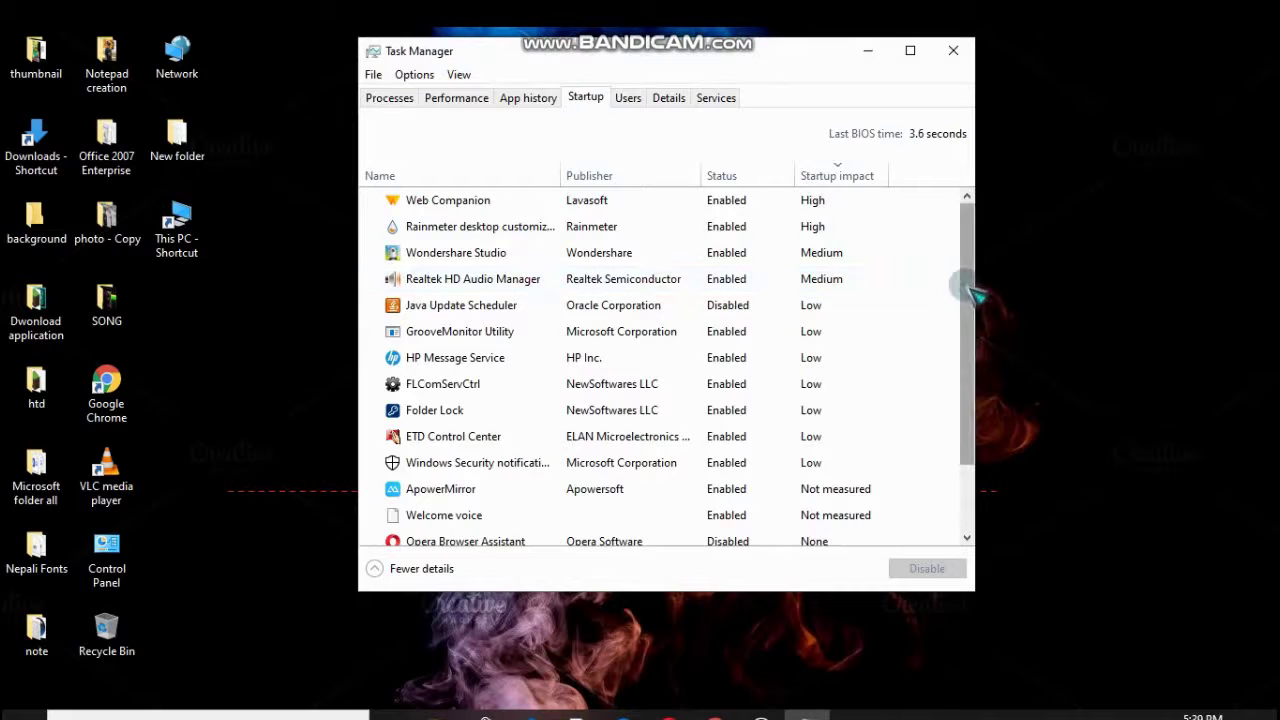
pyautogui.moveTo(969, 289); pyautogui.dragTo(975, 400)
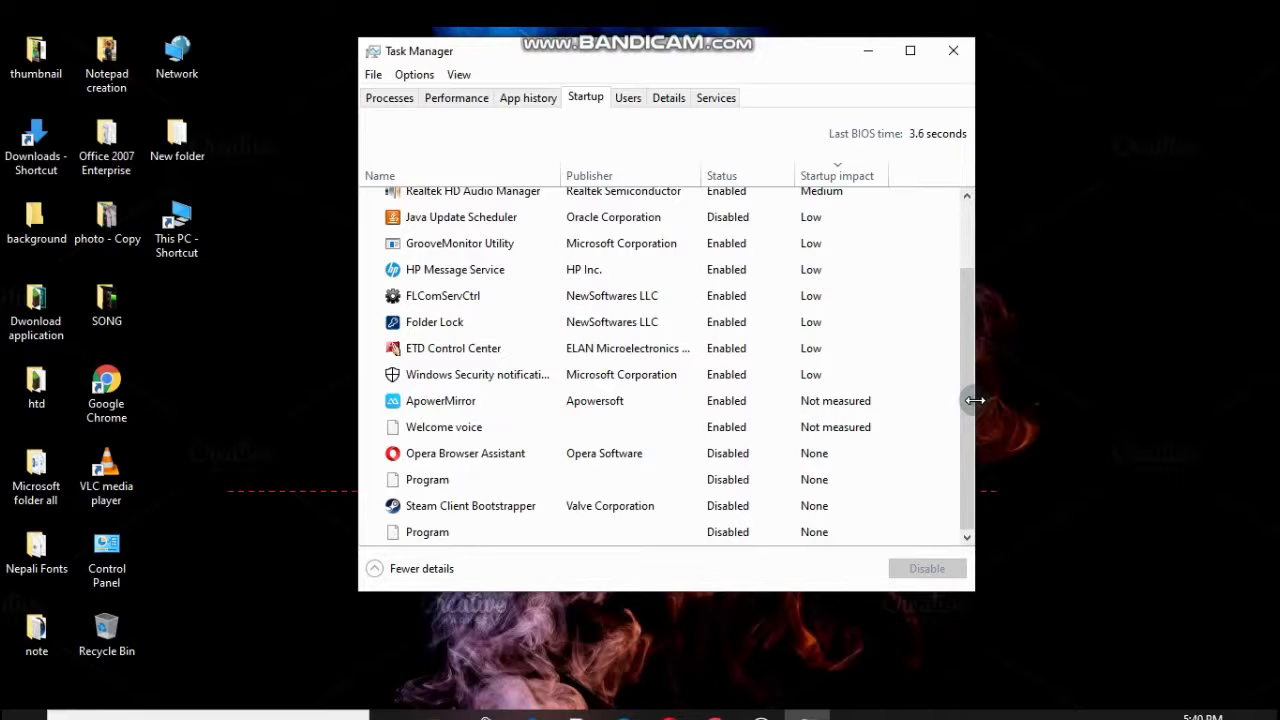
pyautogui.click(497, 400)
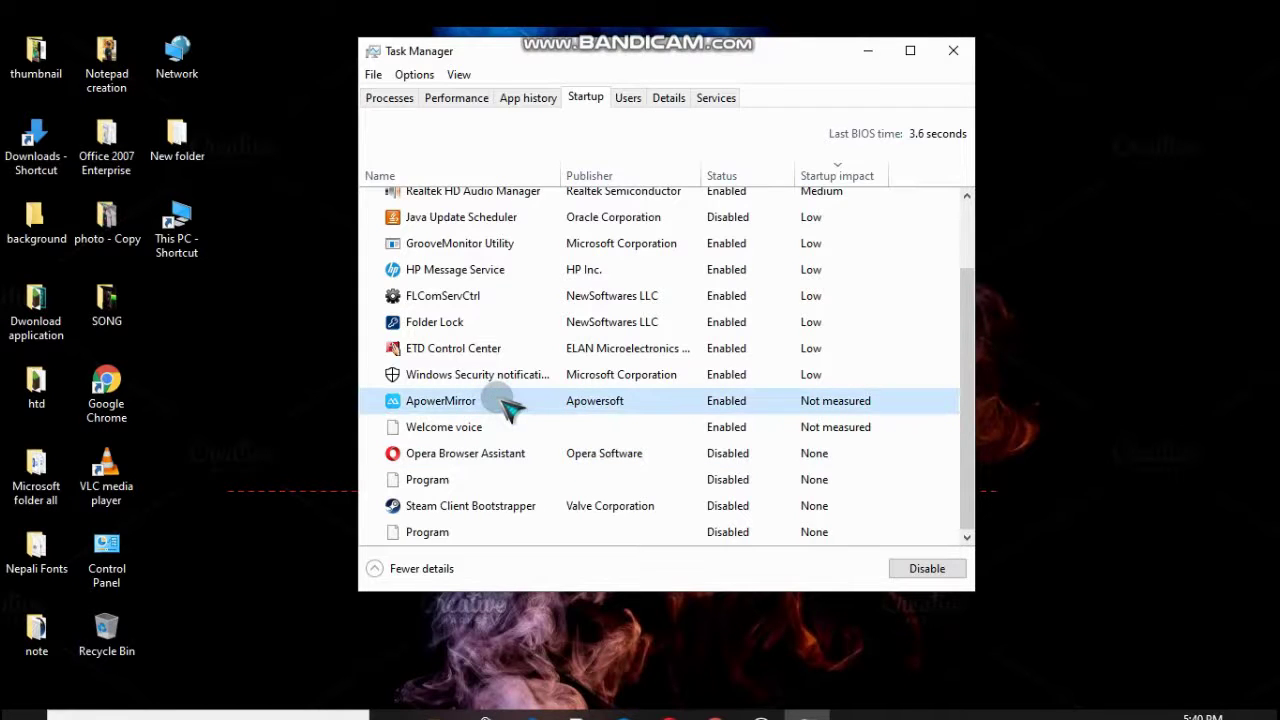
pyautogui.click(724, 401)
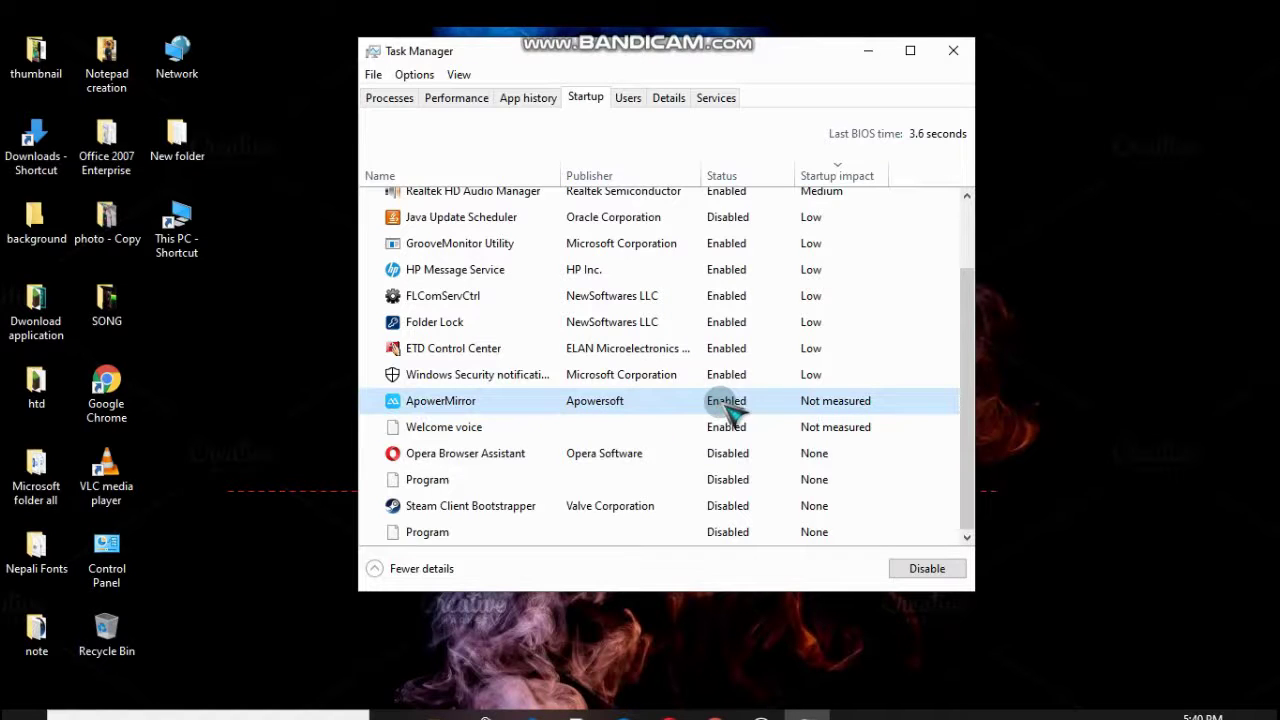
pyautogui.click(938, 574)
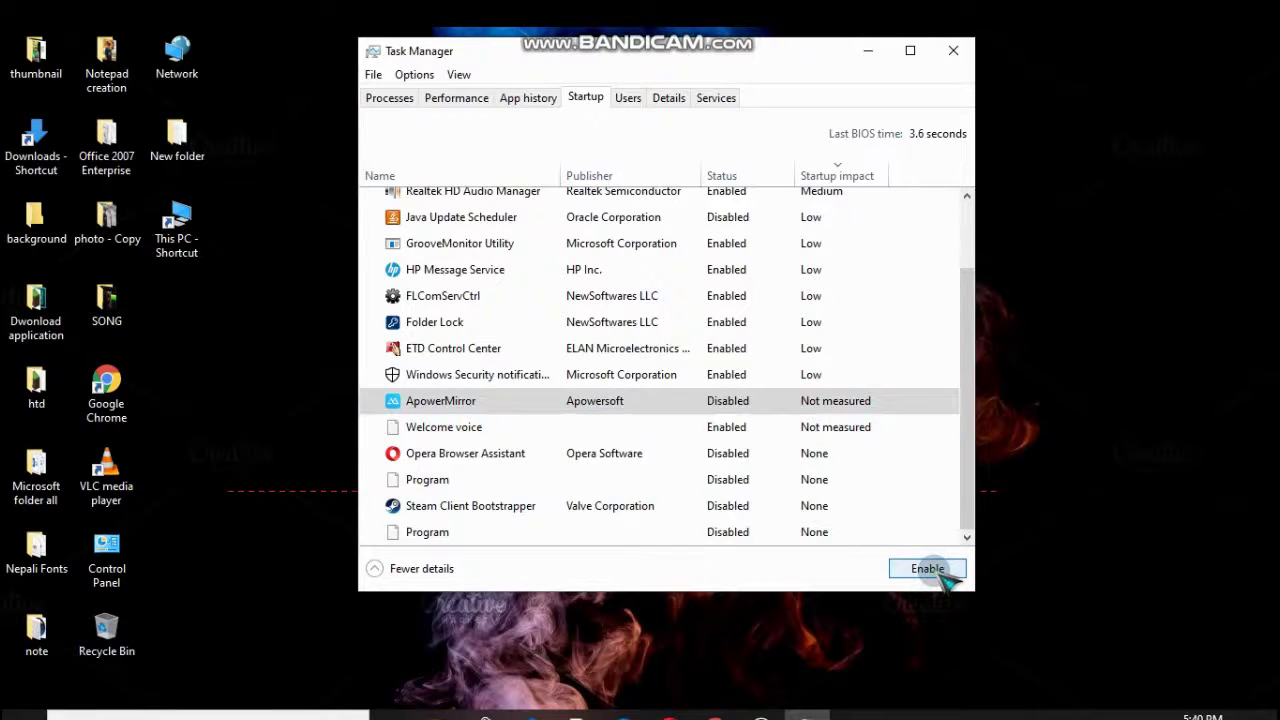
# Step: Disable Folder Lock at startup, then refresh the desktop after closing Task Manager
pyautogui.scroll(2, 968, 480)
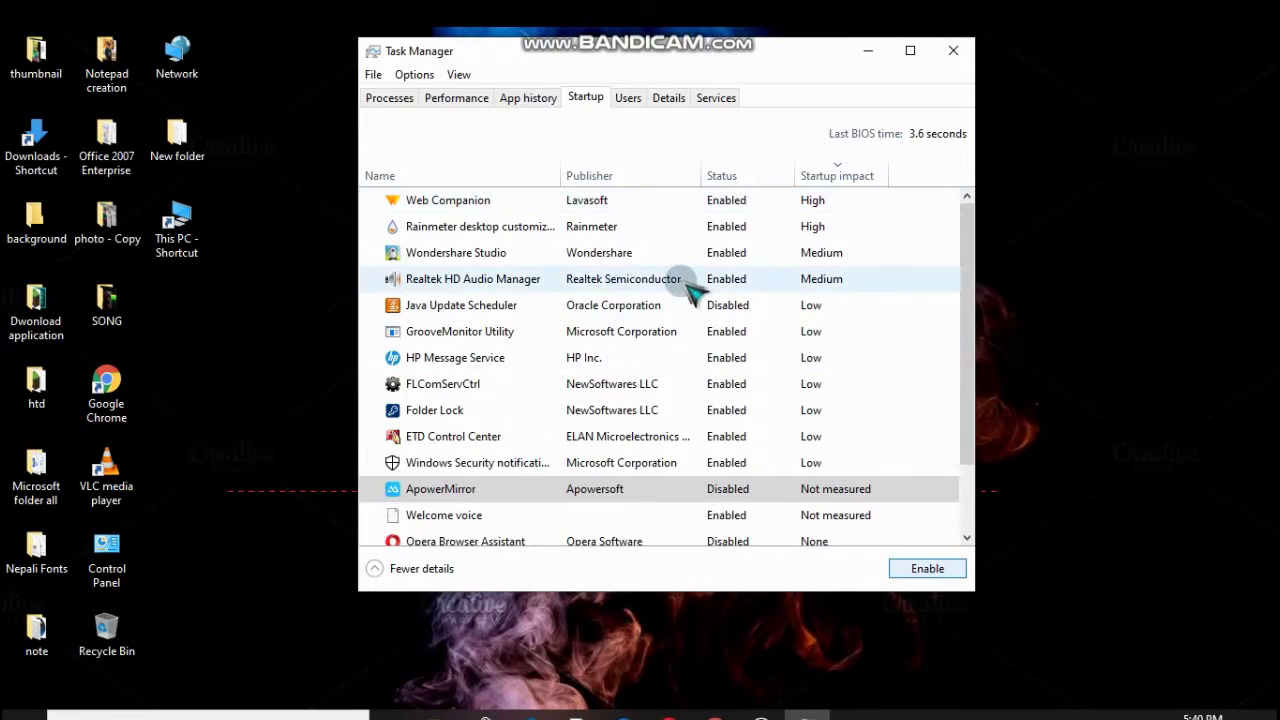
pyautogui.moveTo(972, 330); pyautogui.dragTo(977, 400)
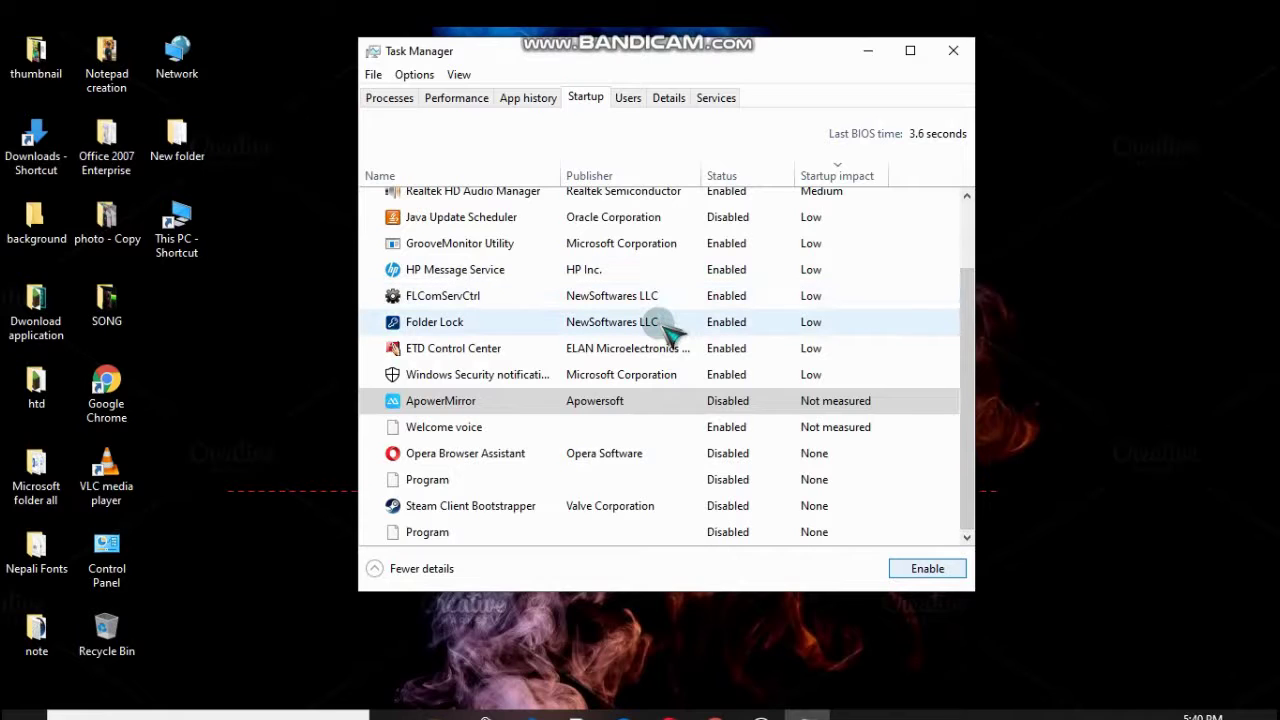
pyautogui.click(487, 325)
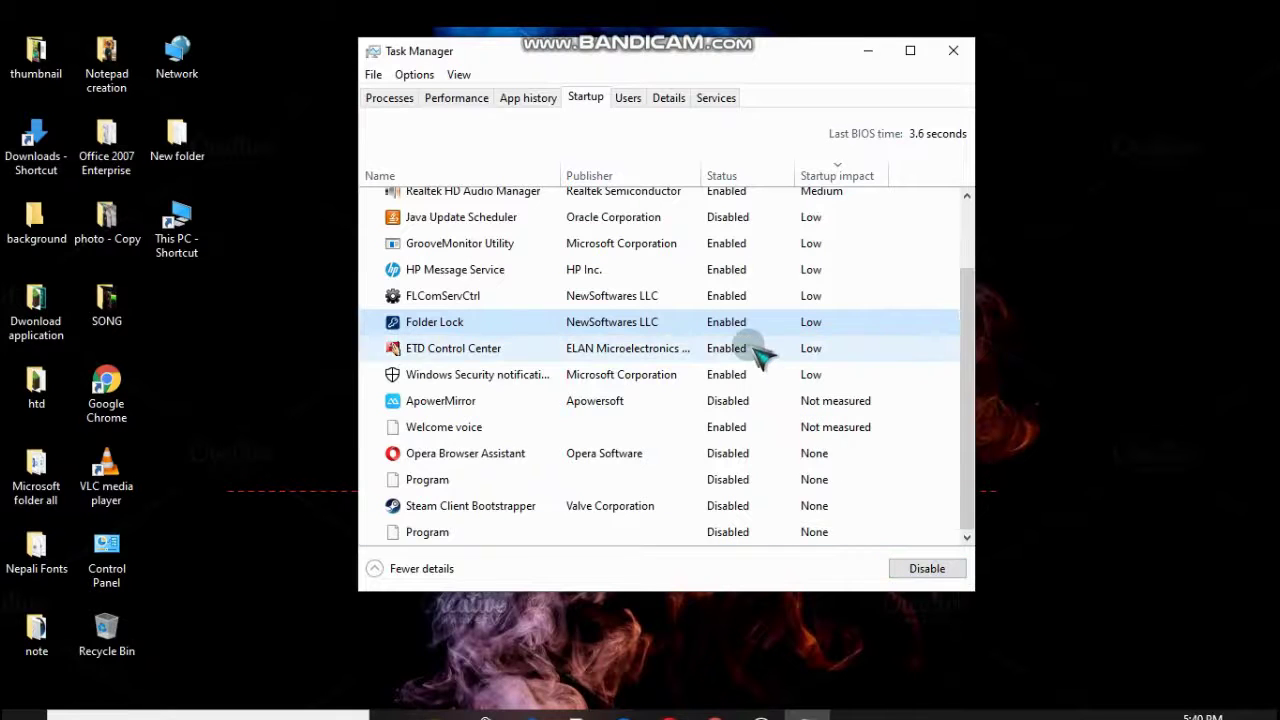
pyautogui.click(926, 568)
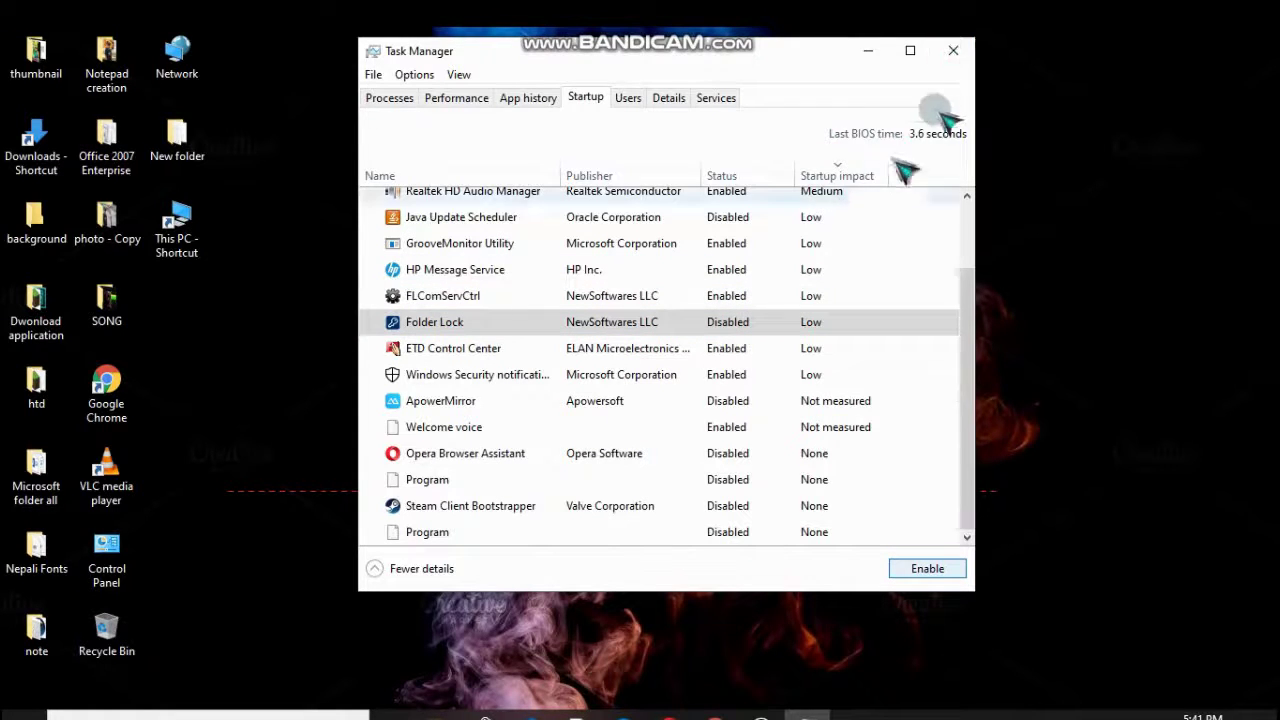
pyautogui.click(953, 51)
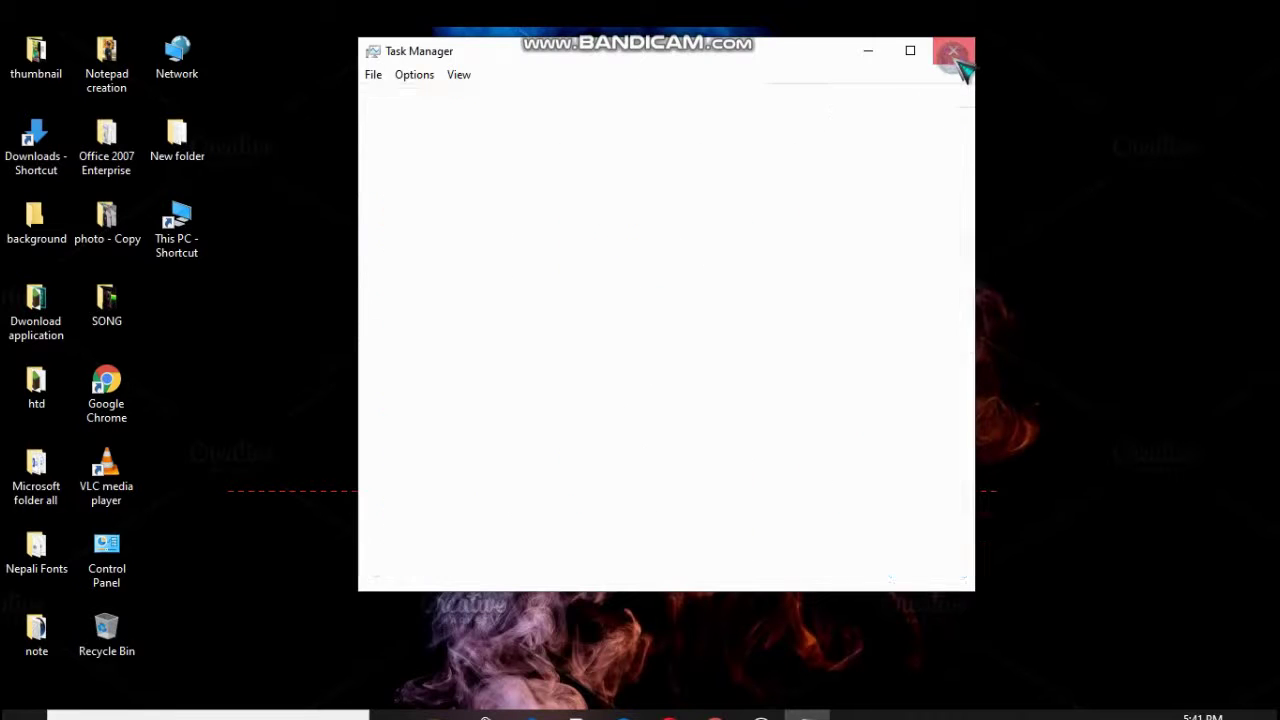
pyautogui.rightClick(961, 66)
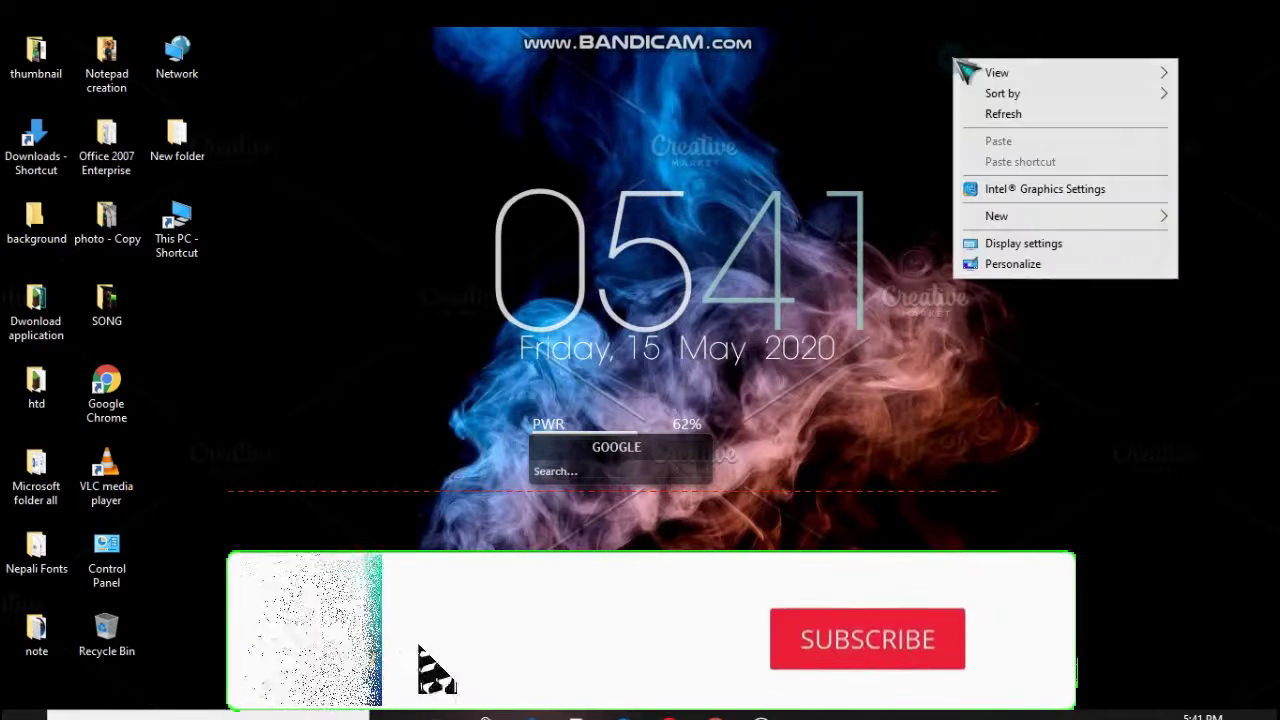
pyautogui.click(990, 113)
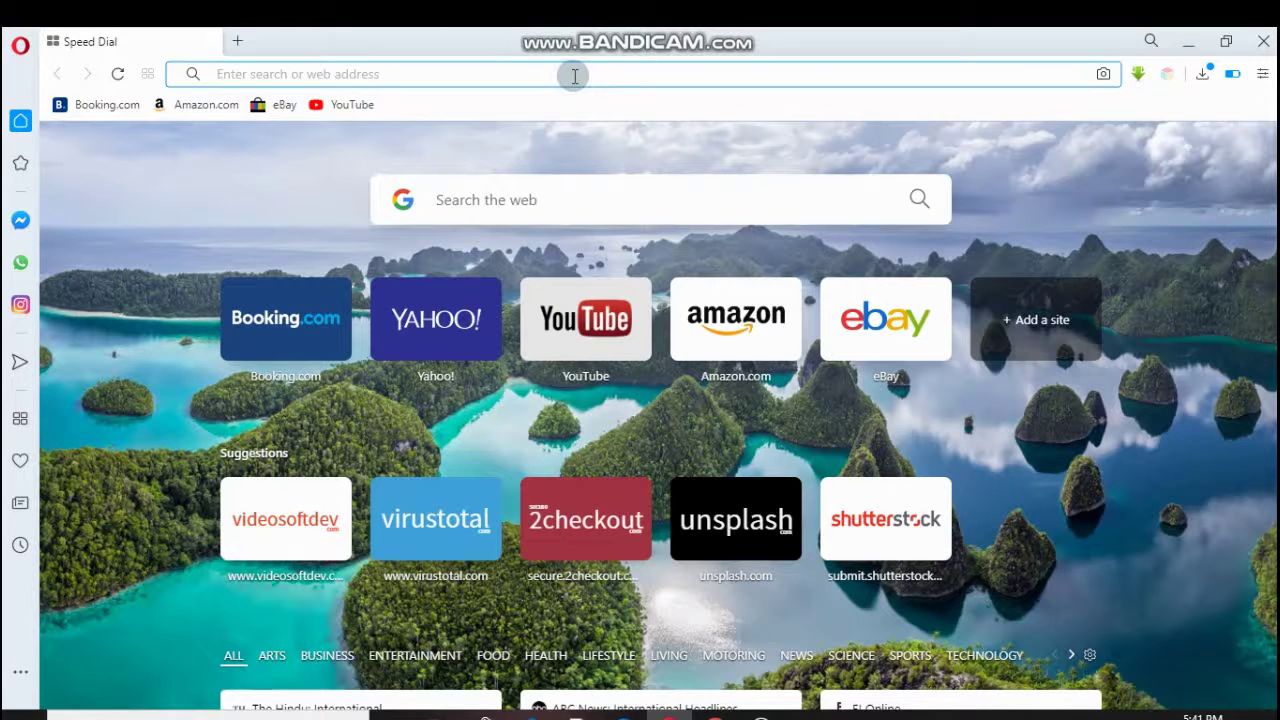
# Step: In the Opera browser, search the web for "virus total website" and open the VirusTotal site
pyautogui.click(574, 76)
pyautogui.write('virus')
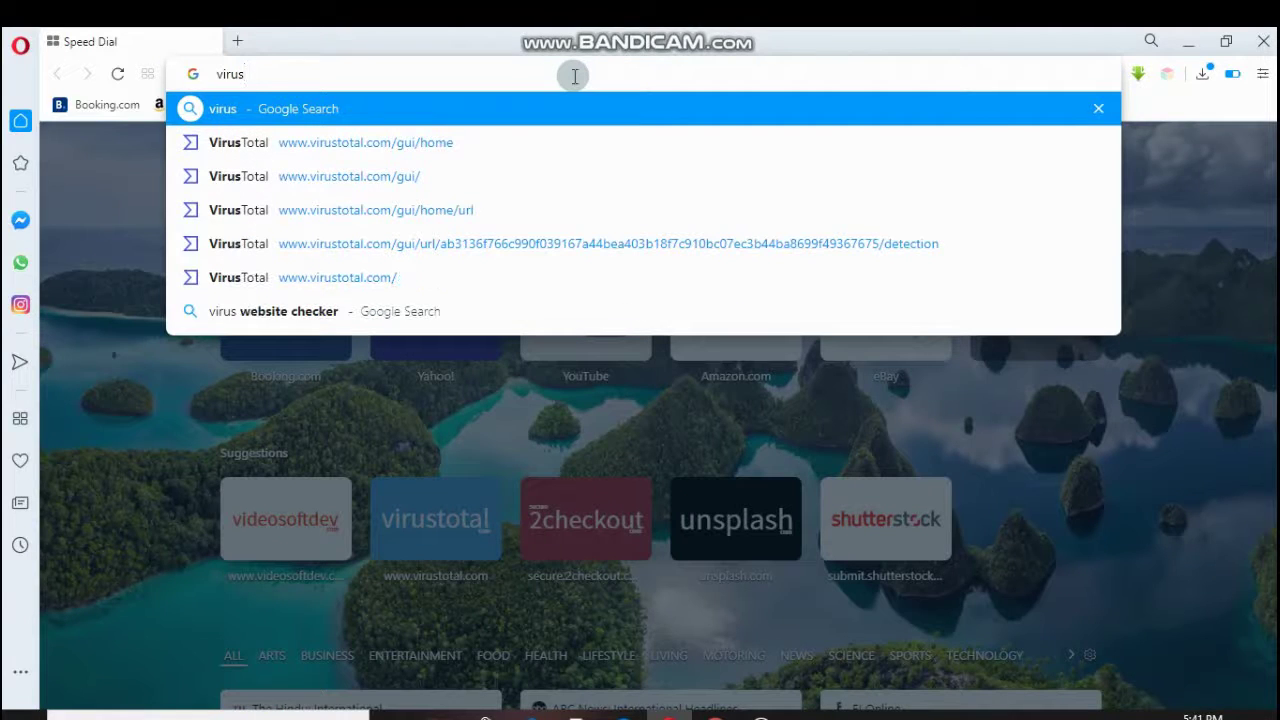
pyautogui.write(' total')
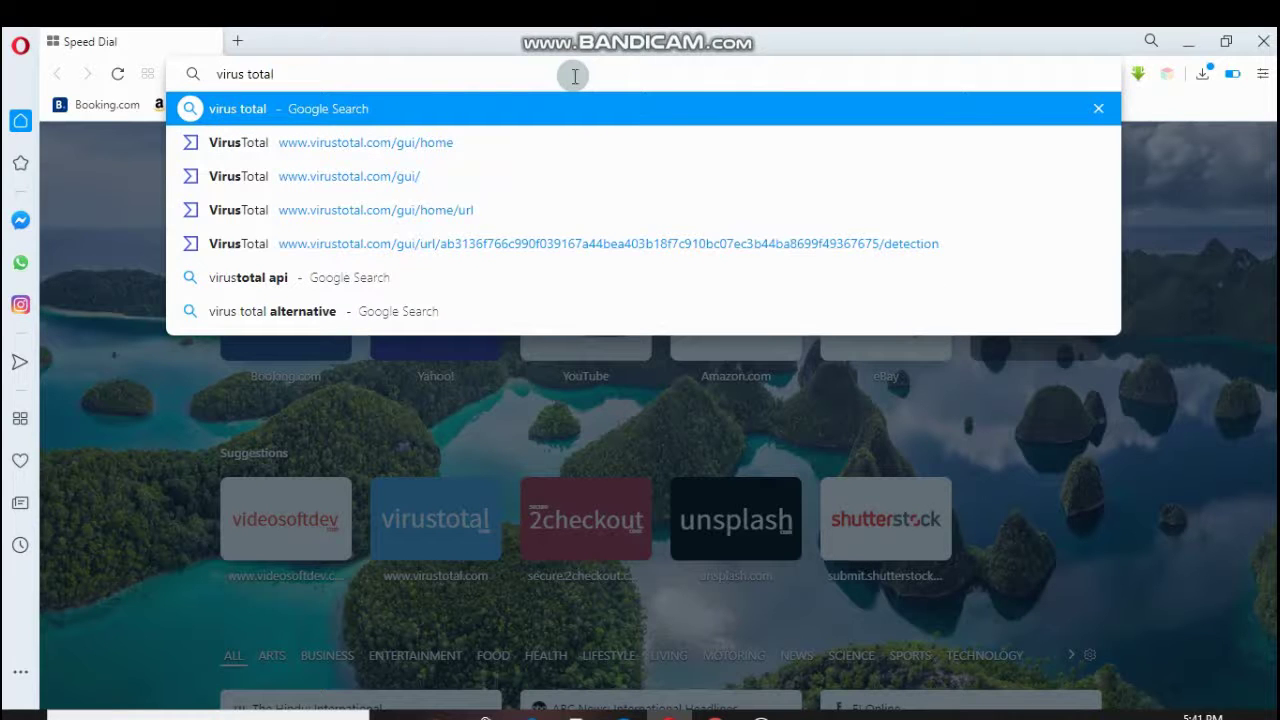
pyautogui.write(' webs')
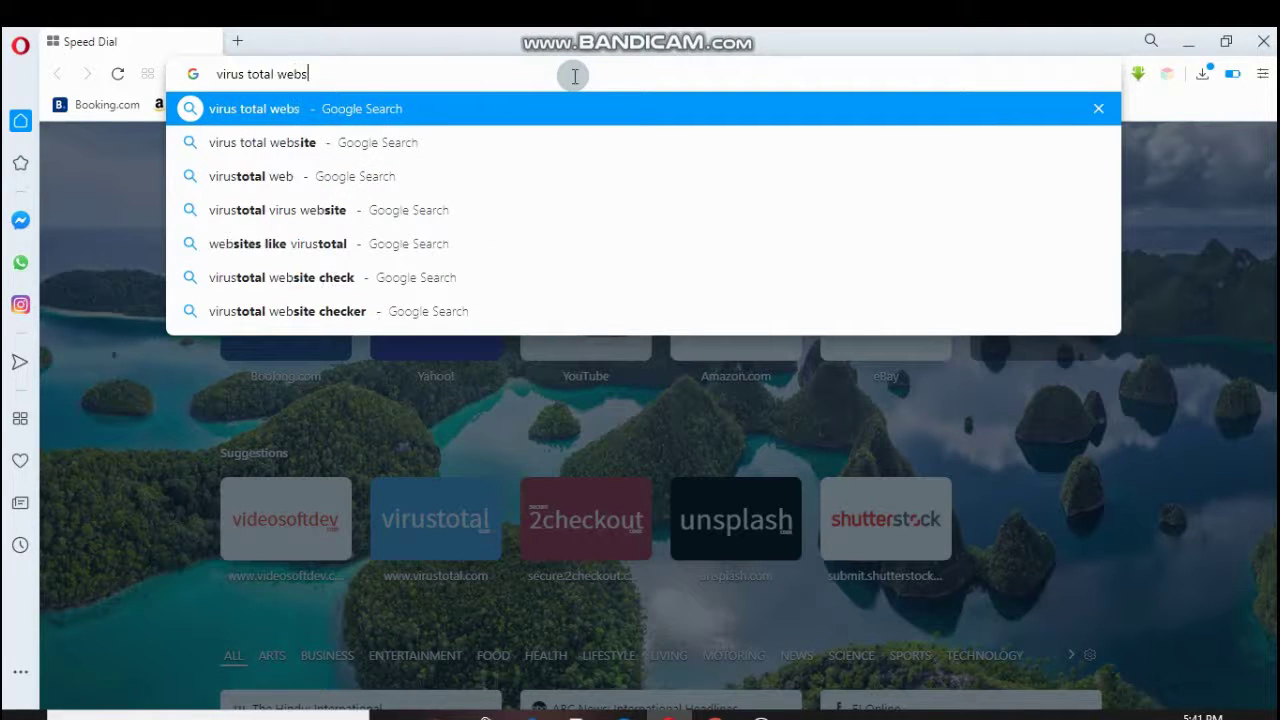
pyautogui.write('ite')
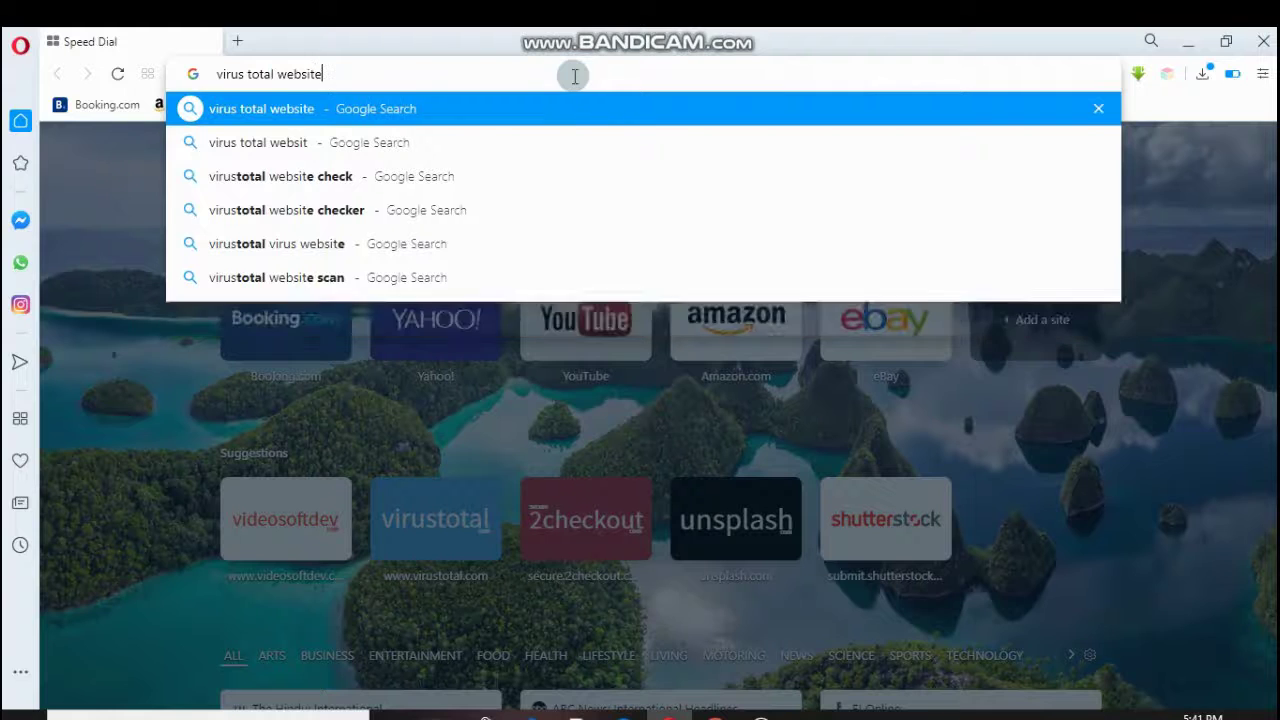
pyautogui.press('Return')
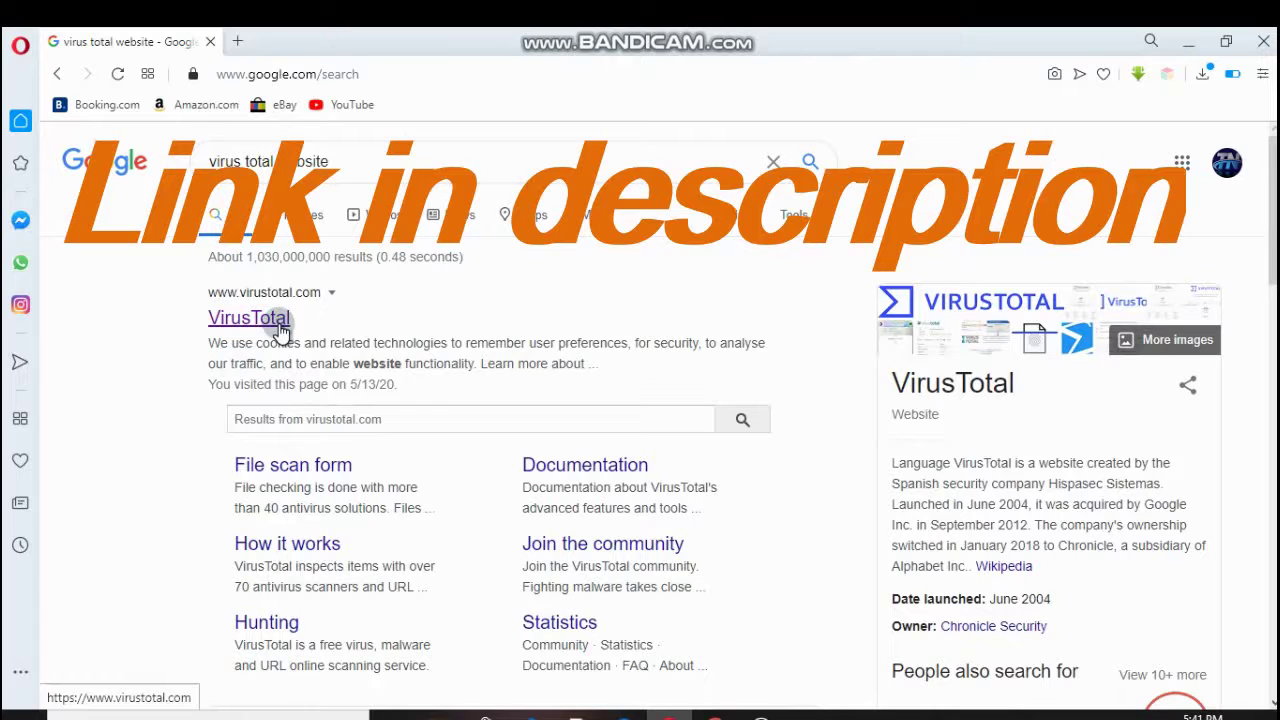
pyautogui.click(249, 318)
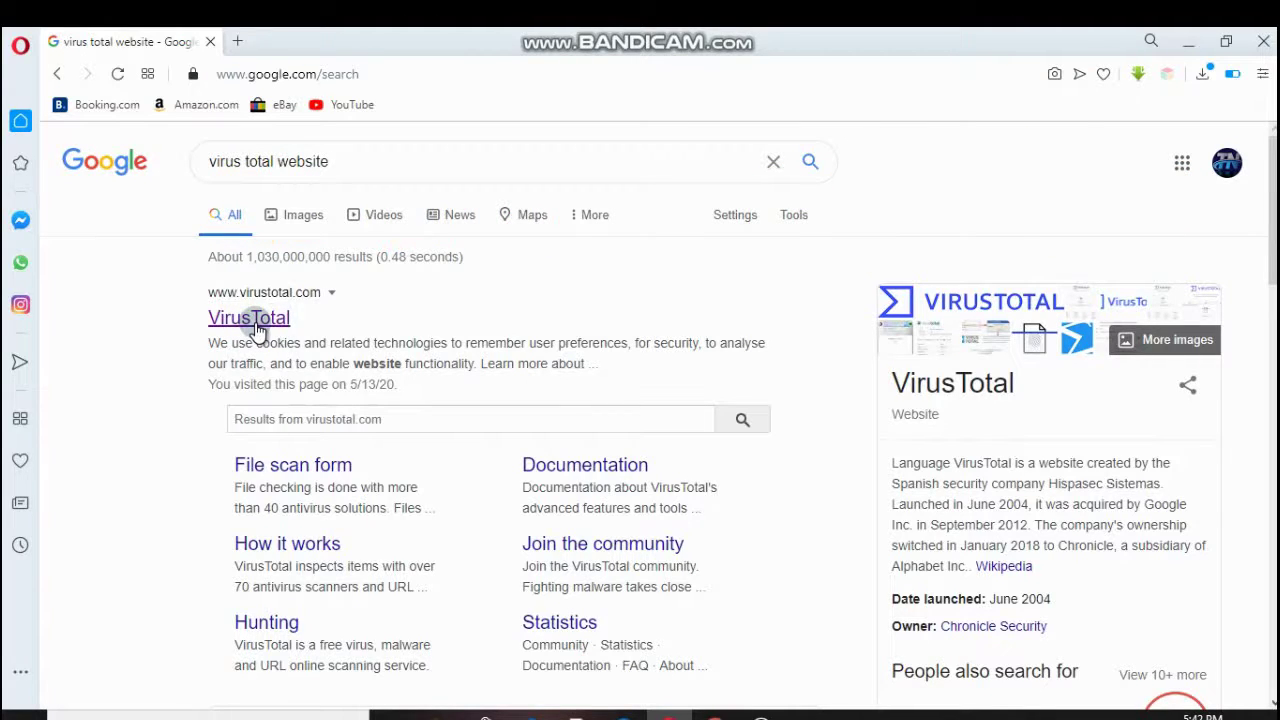
pyautogui.click(257, 330)
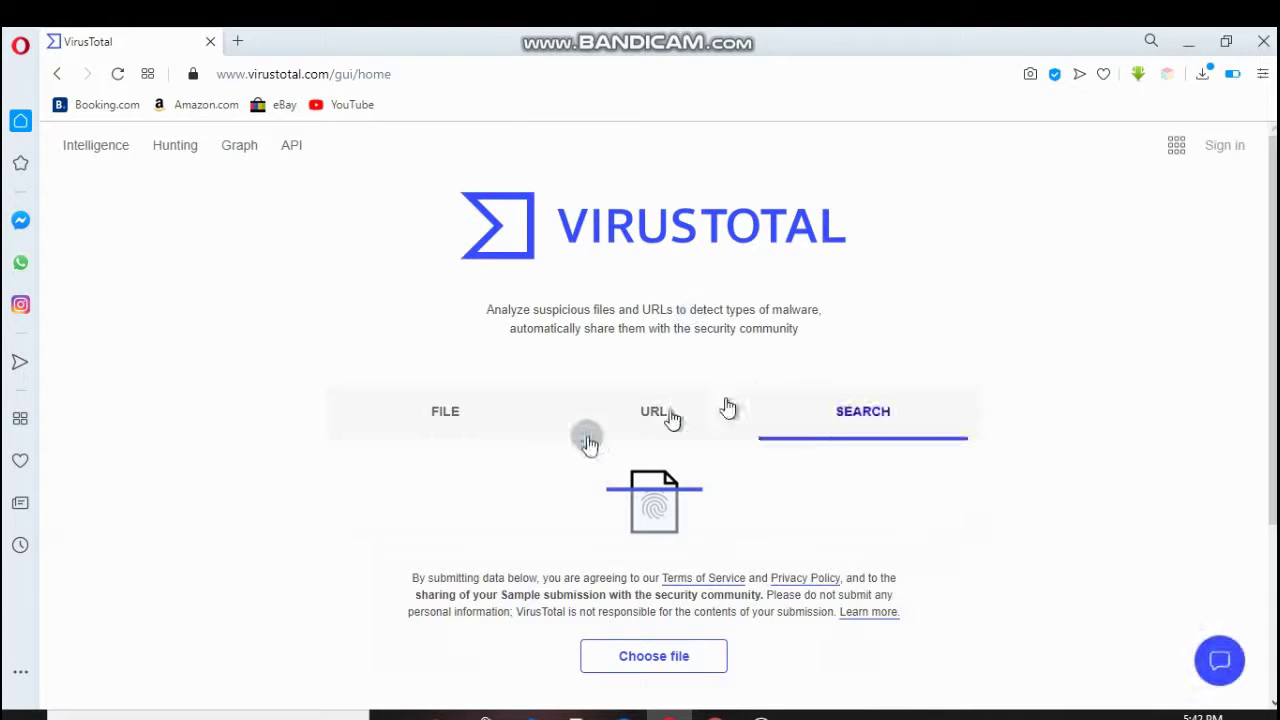
# Step: Switch VirusTotal to URL scanning and activate the field for the URL to scan
pyautogui.scroll(-2, 1250, 300)
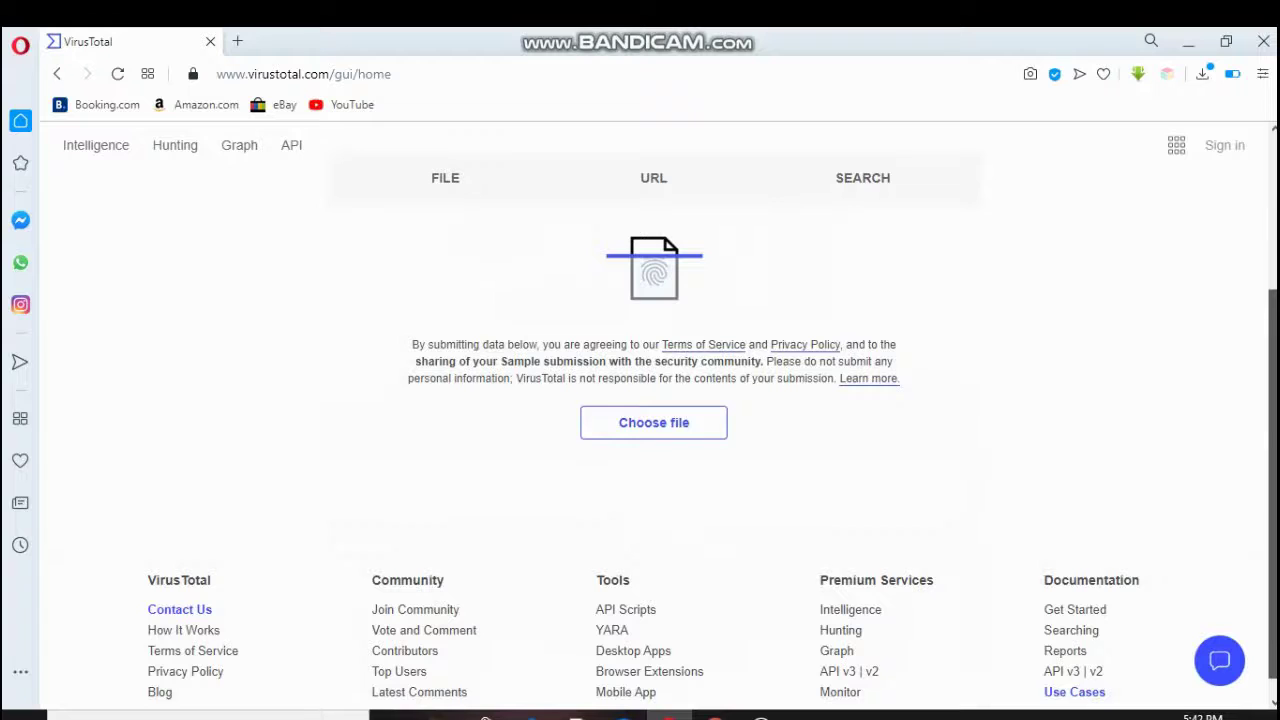
pyautogui.scroll(1, 1250, 366)
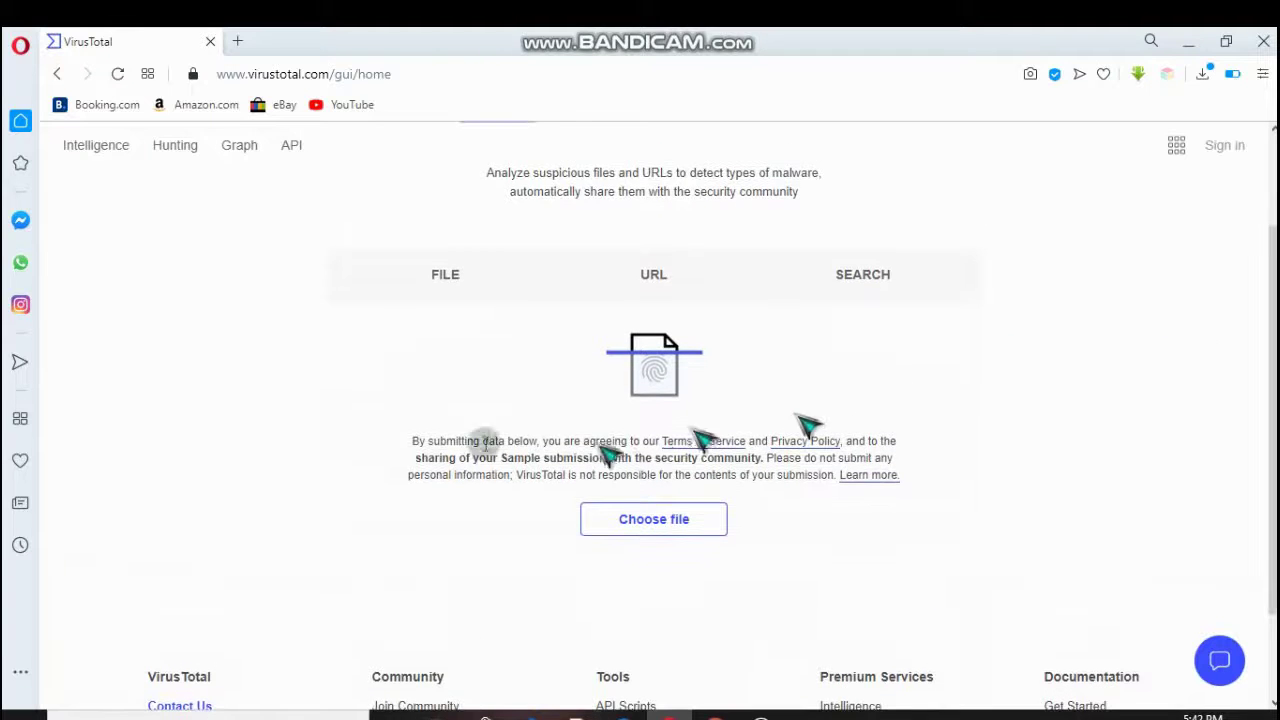
pyautogui.click(645, 298)
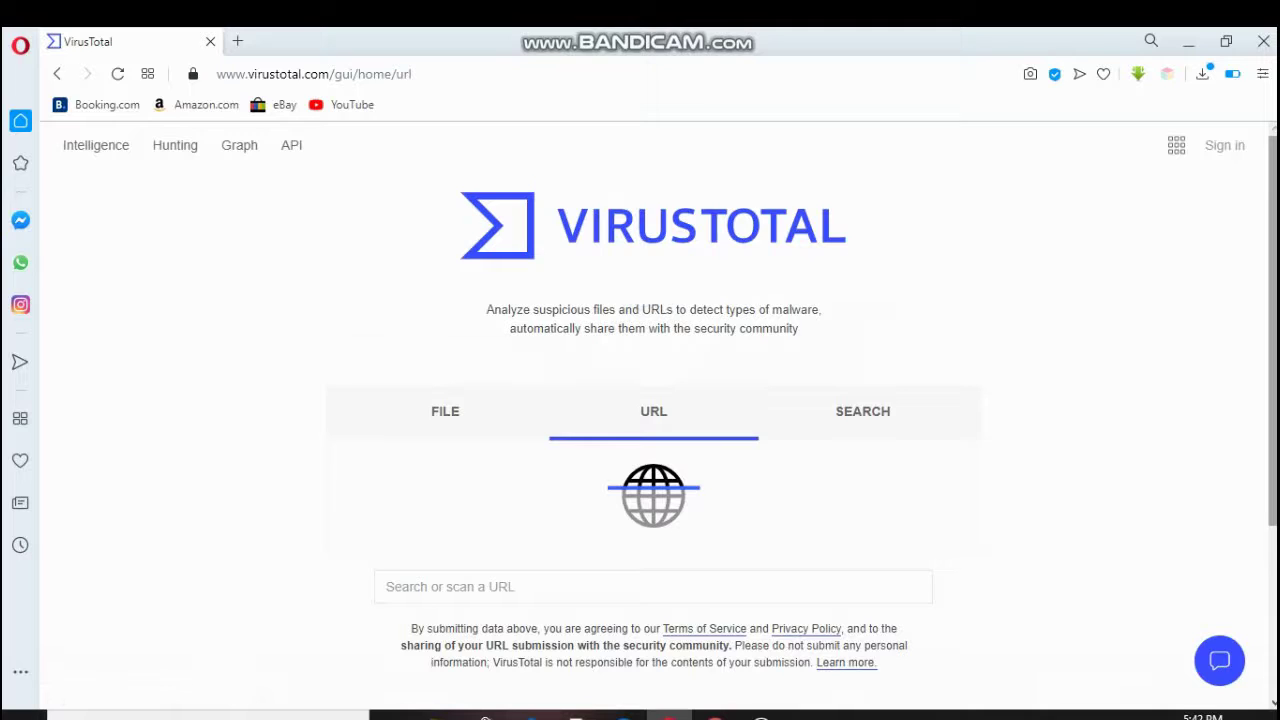
pyautogui.scroll(-1, 652, 296)
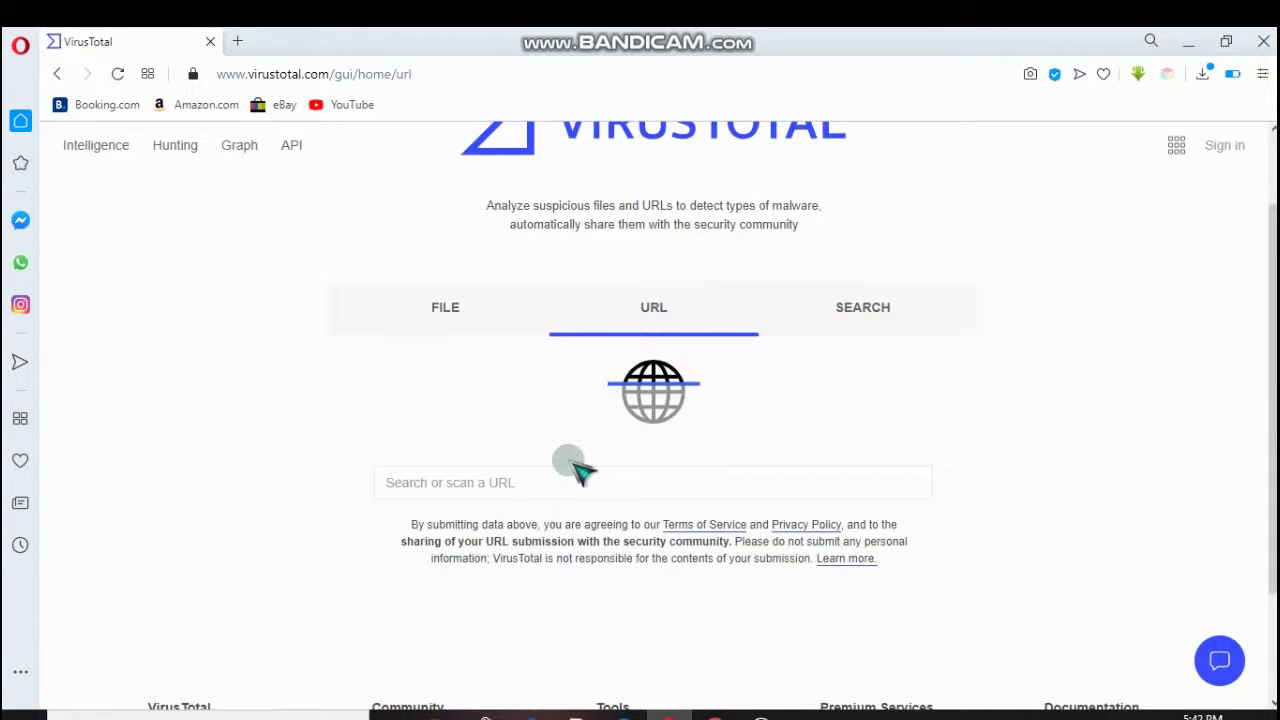
pyautogui.click(497, 485)
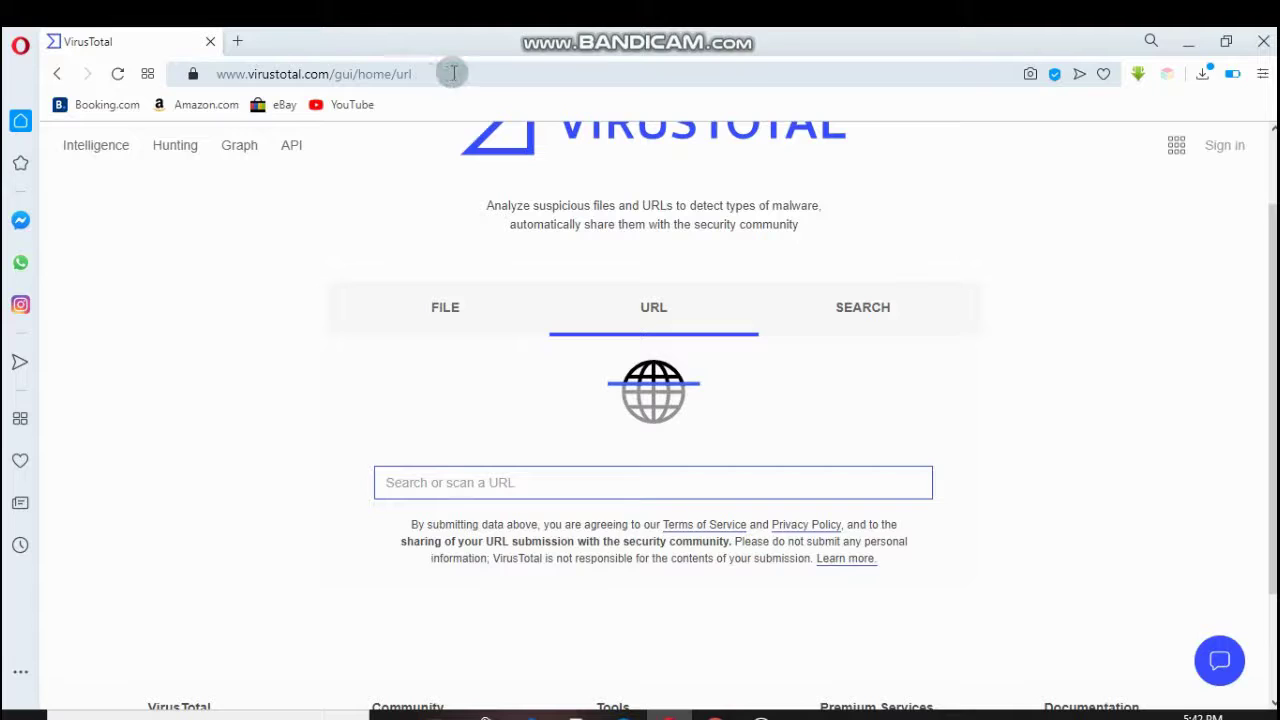
# Step: Select the current page's web address and return to the URL scan field
pyautogui.moveTo(450, 73); pyautogui.dragTo(200, 76)
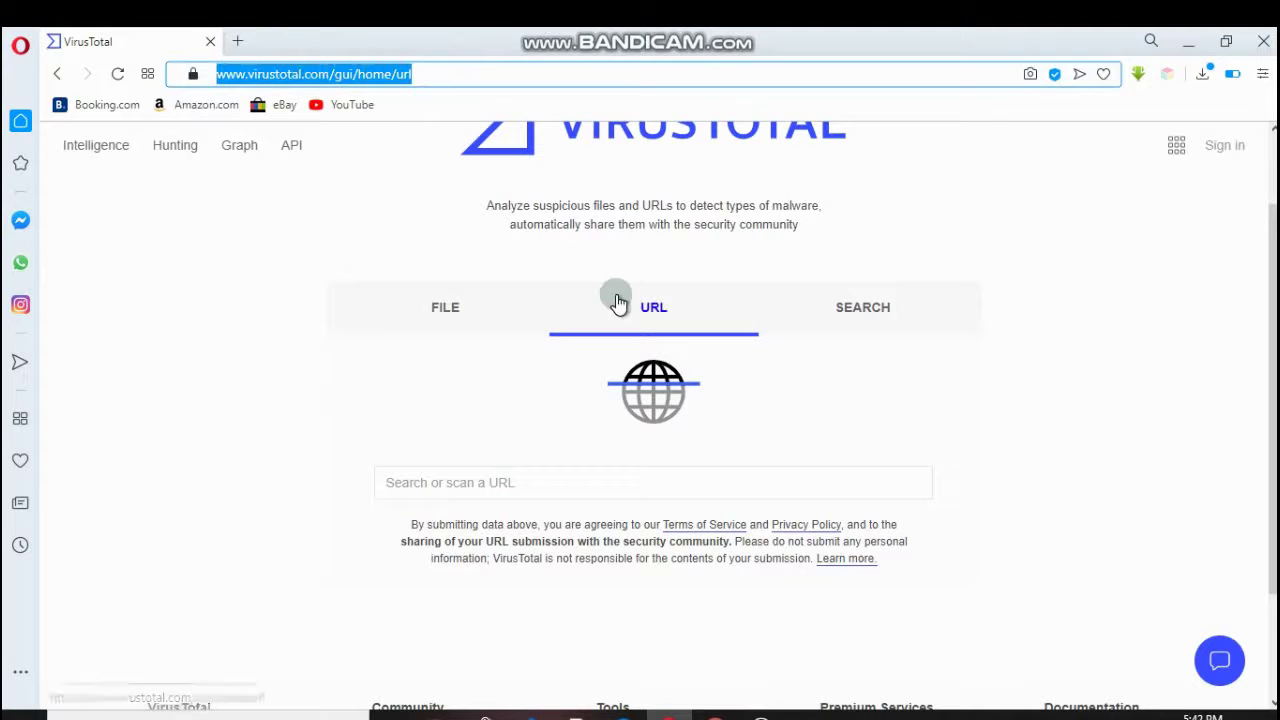
pyautogui.click(521, 481)
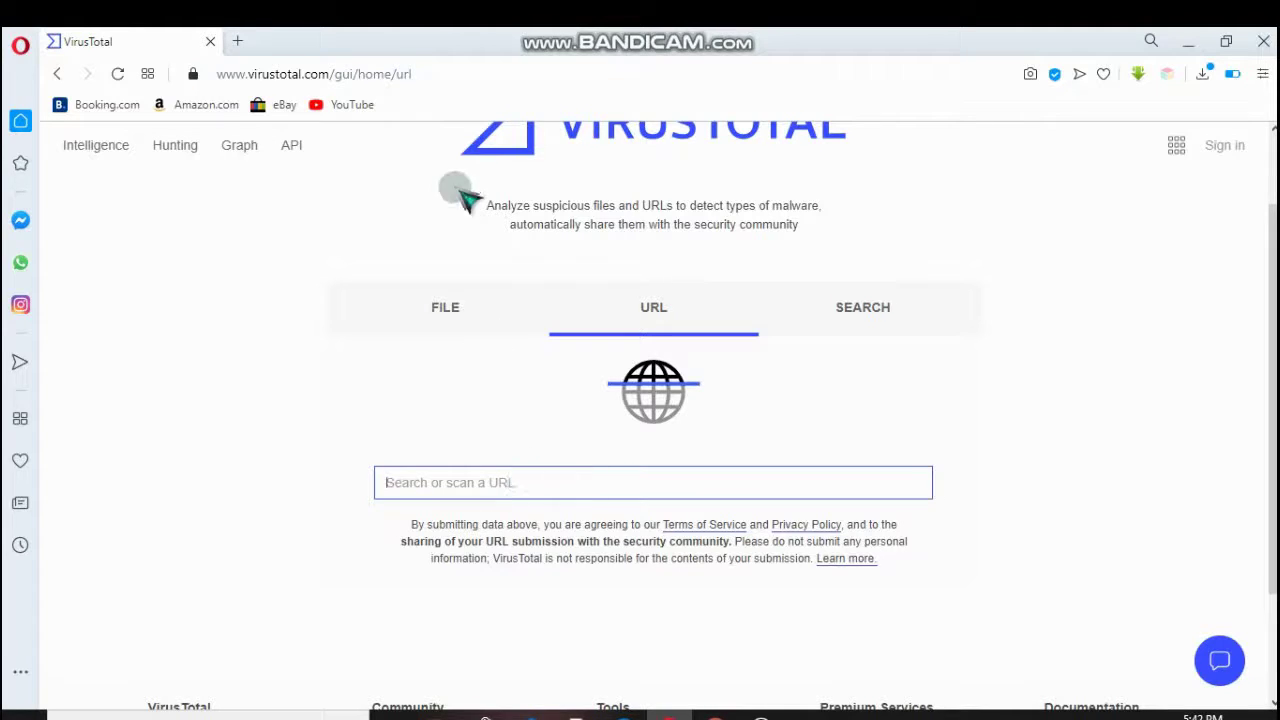
pyautogui.click(422, 75)
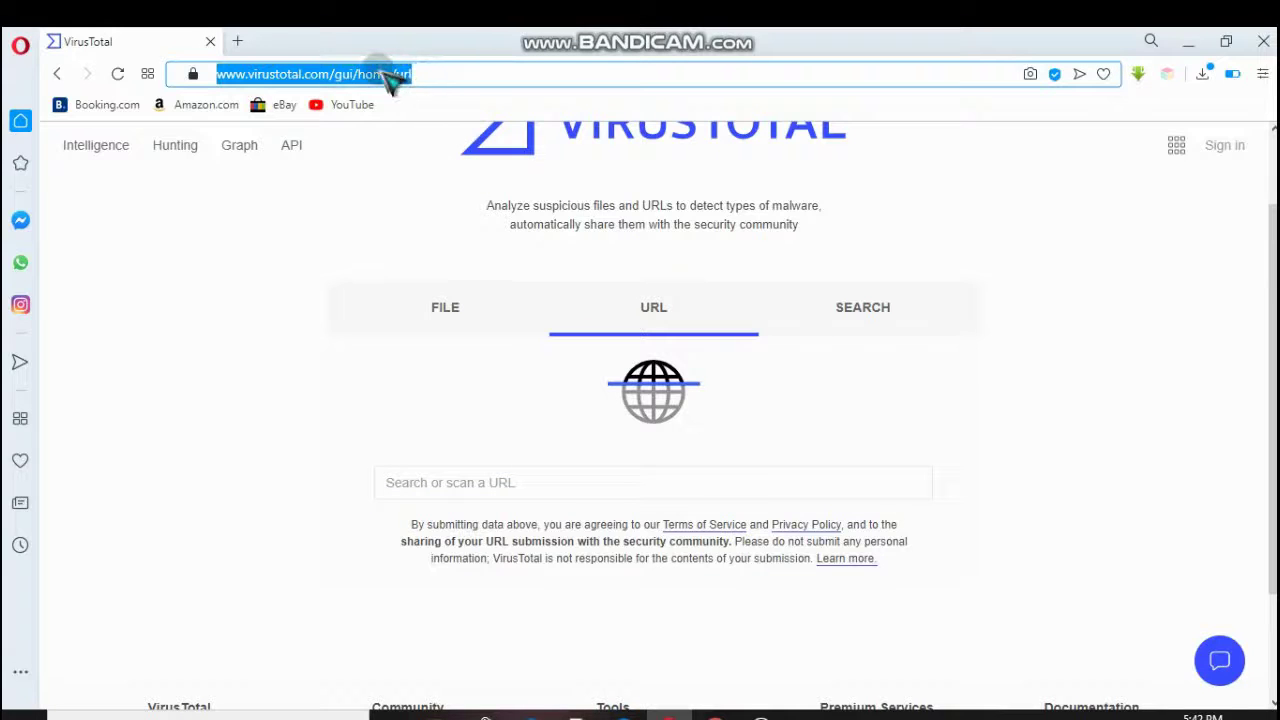
pyautogui.click(450, 75)
pyautogui.click(428, 422)
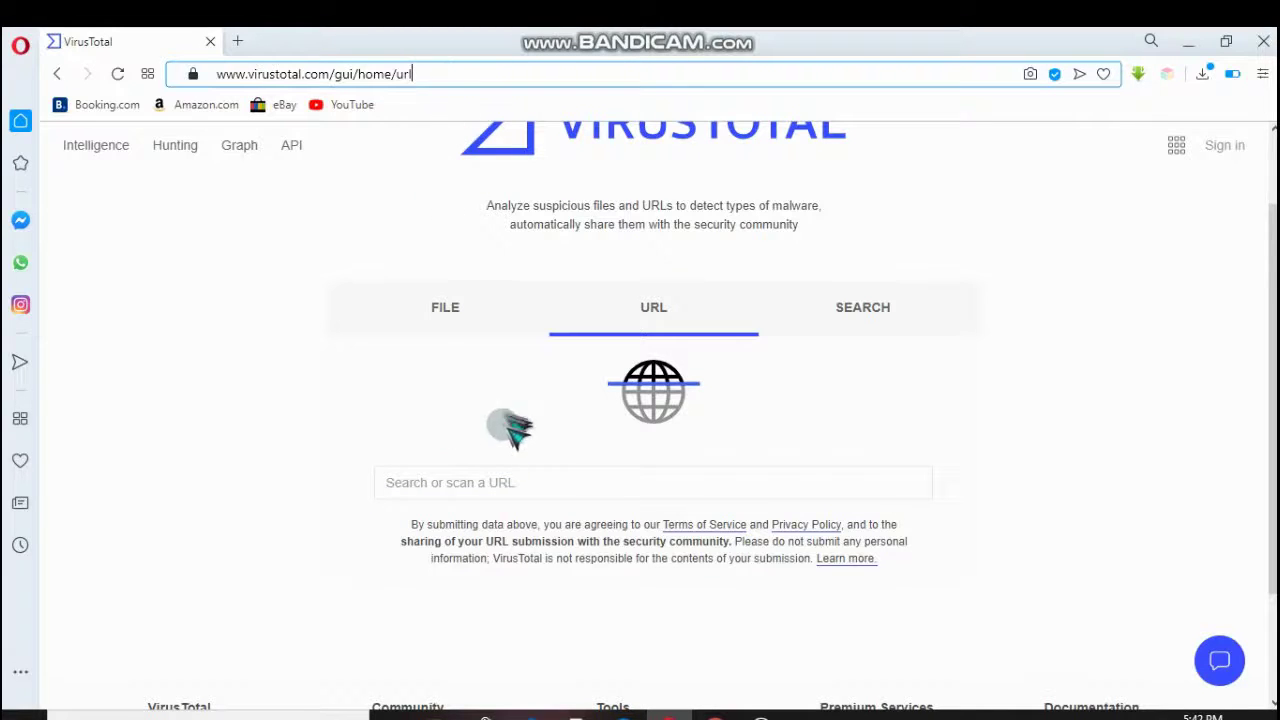
pyautogui.click(509, 488)
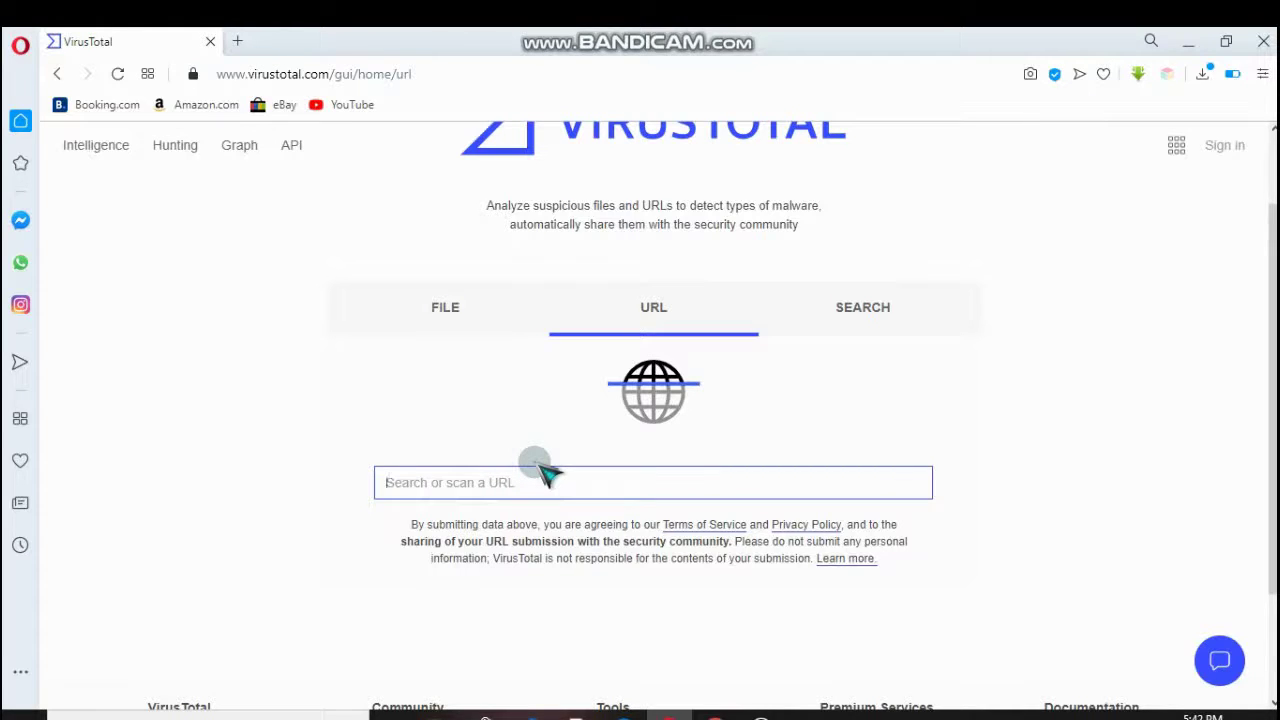
pyautogui.click(445, 307)
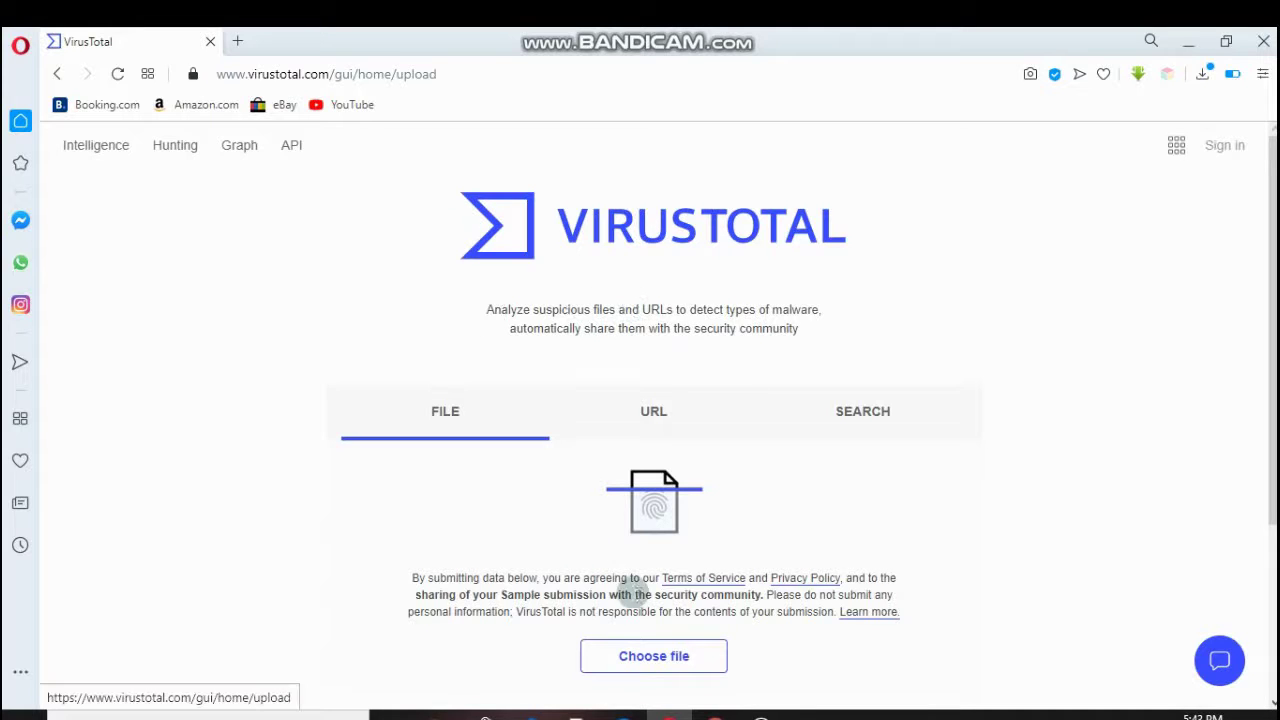
pyautogui.click(654, 425)
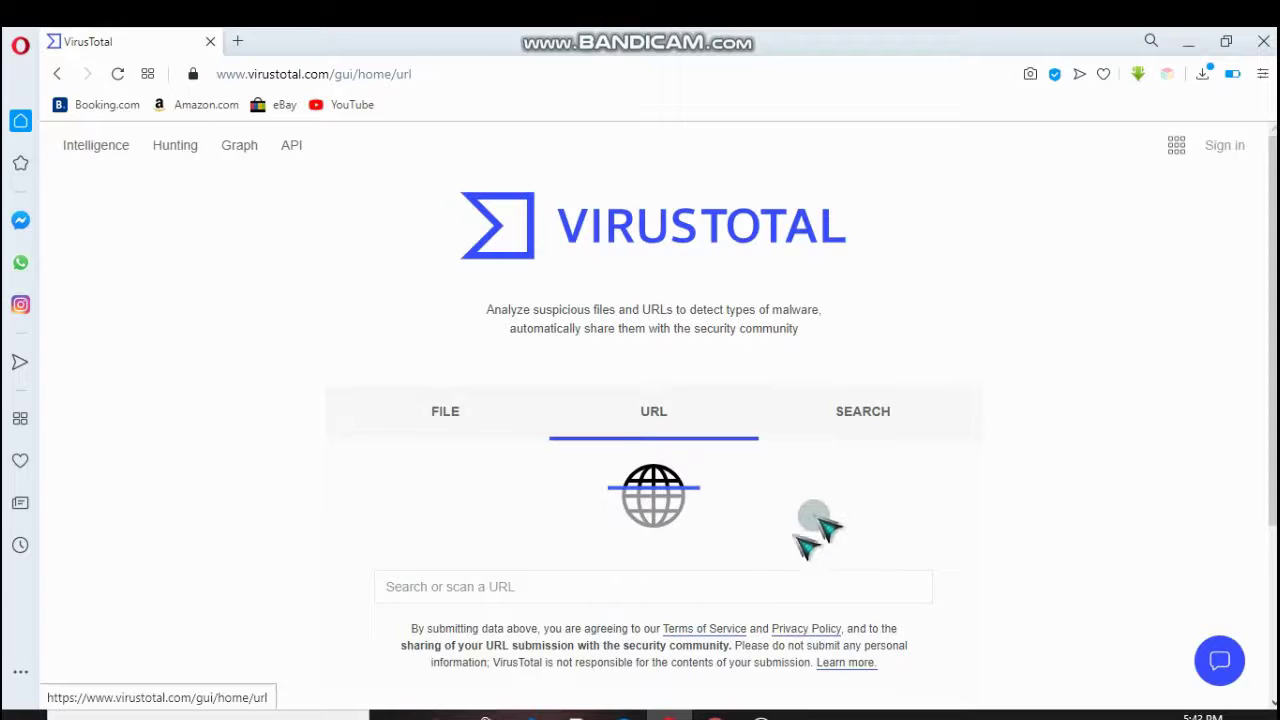
pyautogui.click(831, 430)
# Step: Switch VirusTotal to file scanning and submit the video_editor_x64 application from the Downloads folder for analysis
pyautogui.click(443, 416)
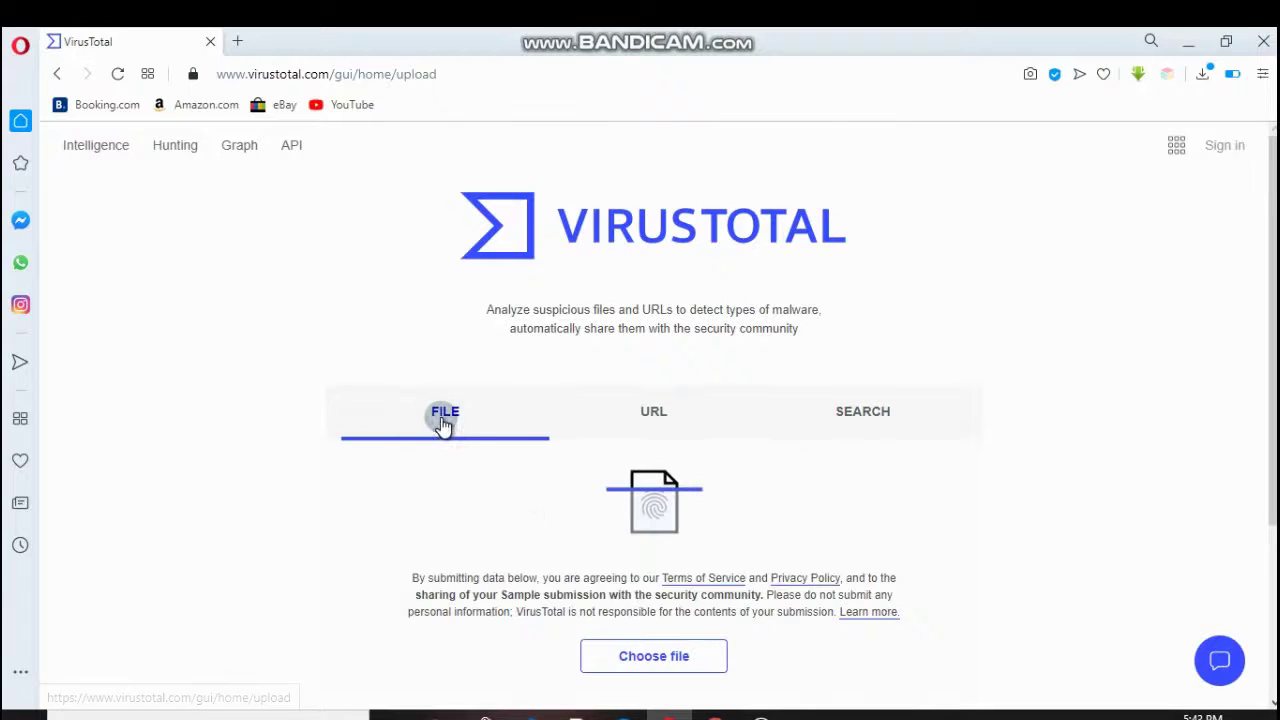
pyautogui.click(678, 661)
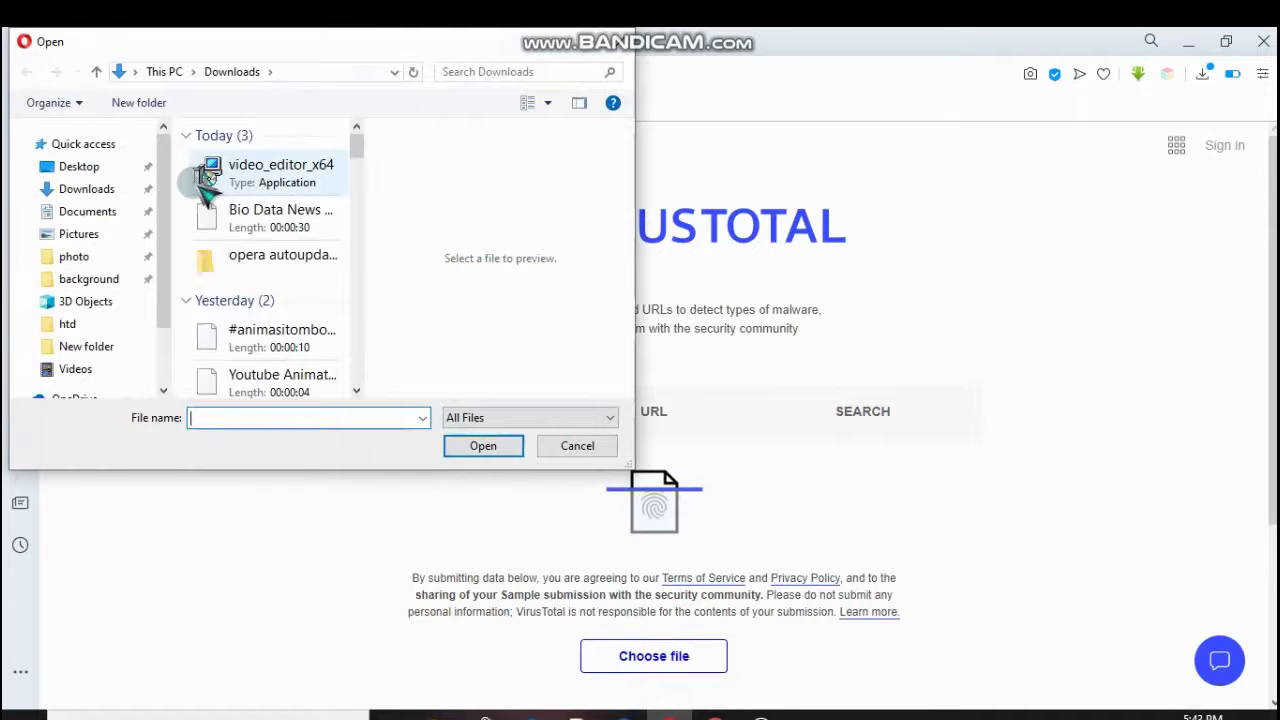
pyautogui.click(257, 194)
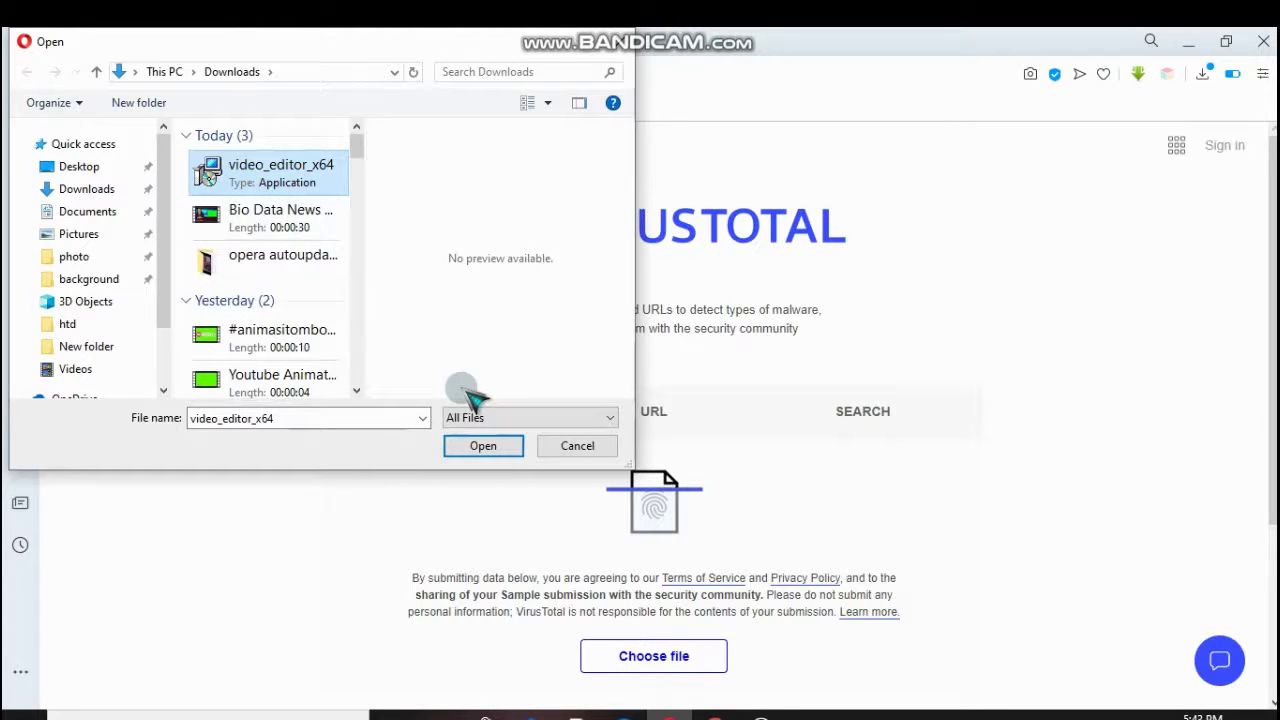
pyautogui.click(488, 445)
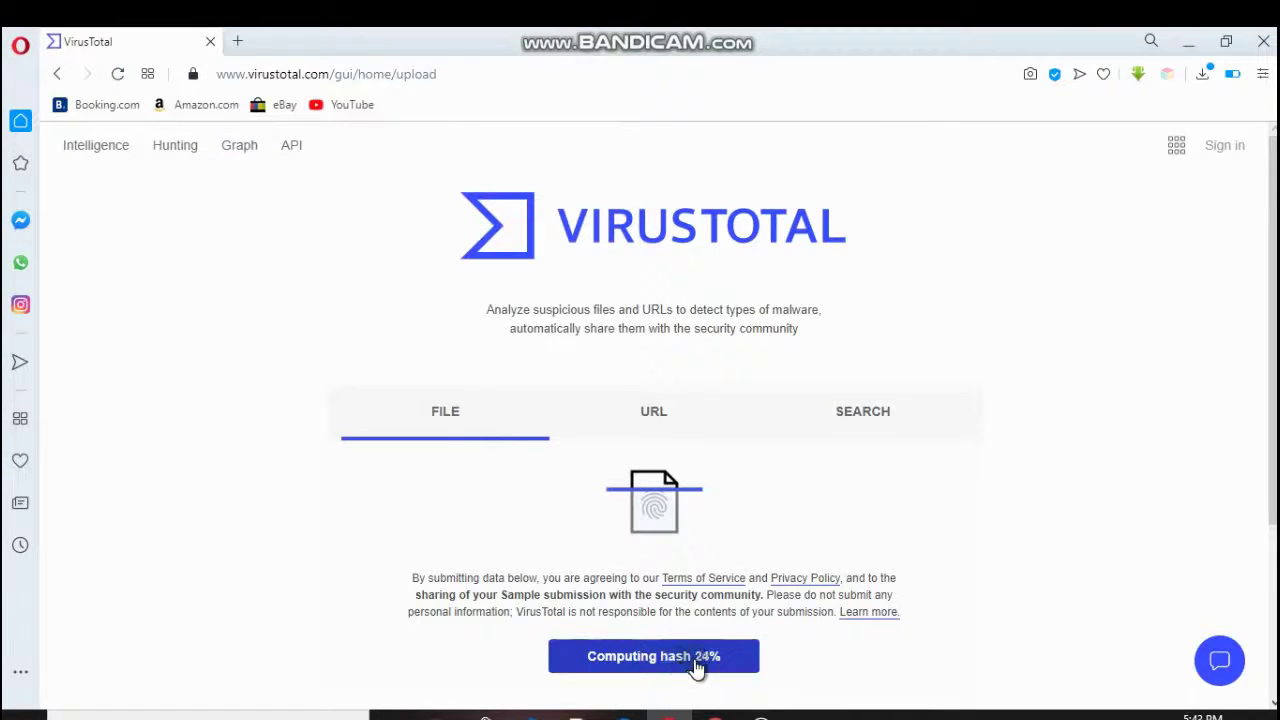
pyautogui.scroll(-1, 640, 400)
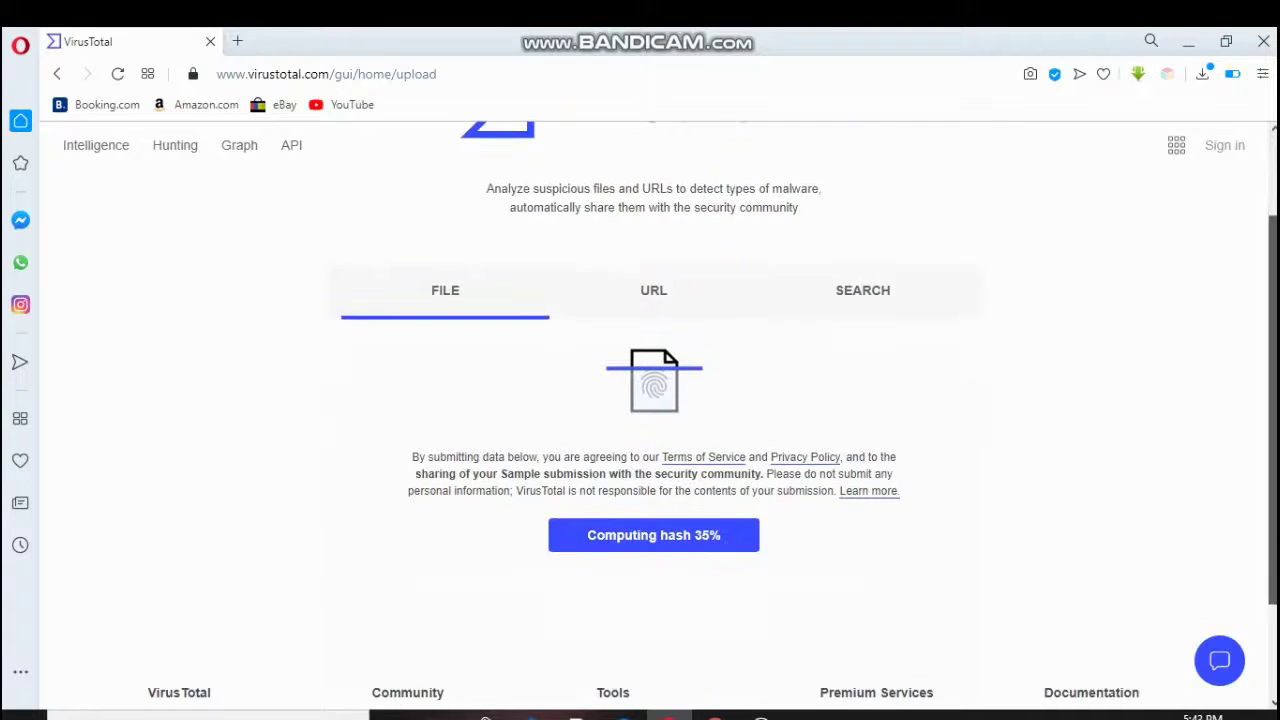